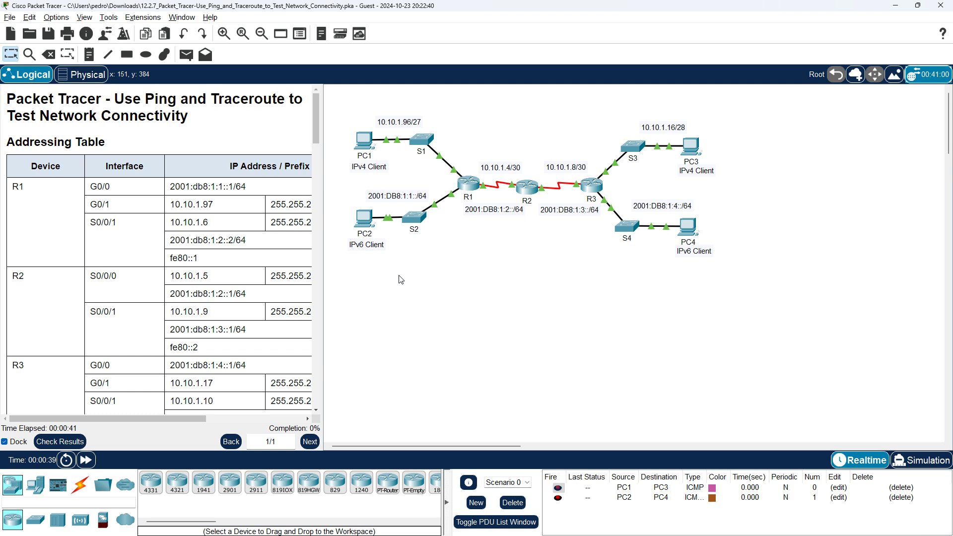
- Widen the instructions pane and read the addressing table, objectives, scenario, login note and the first Part 1 steps
drag(324, 280, 486, 280)
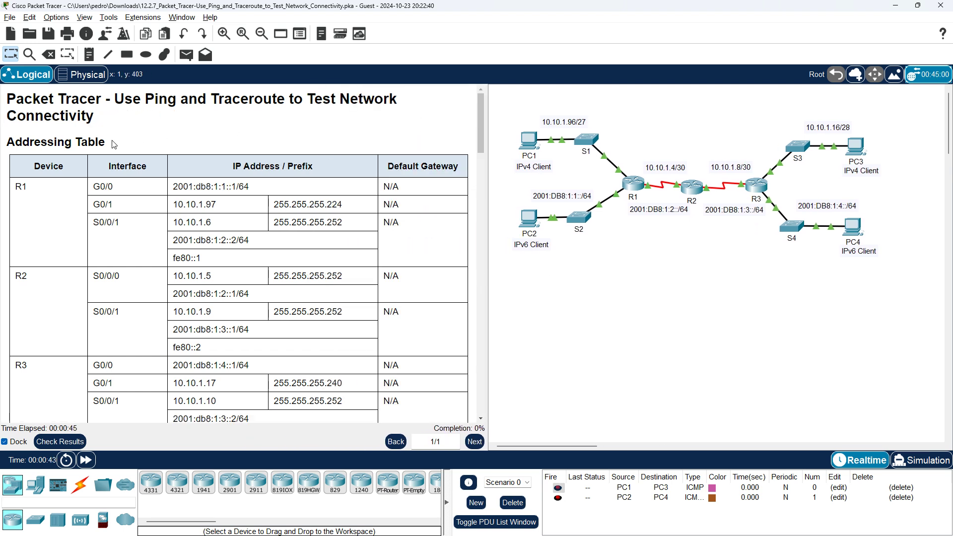
scroll(119, 149, down, 5)
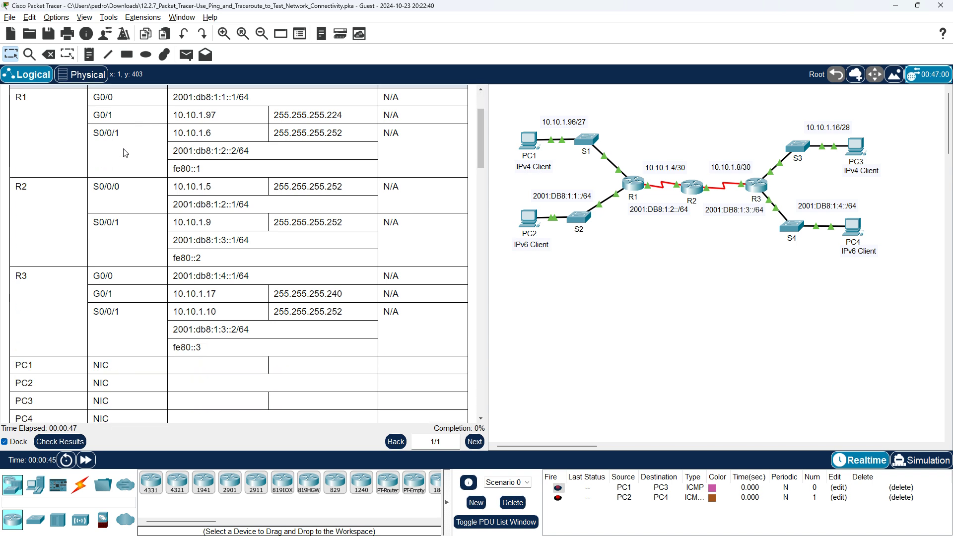
scroll(125, 153, down, 4)
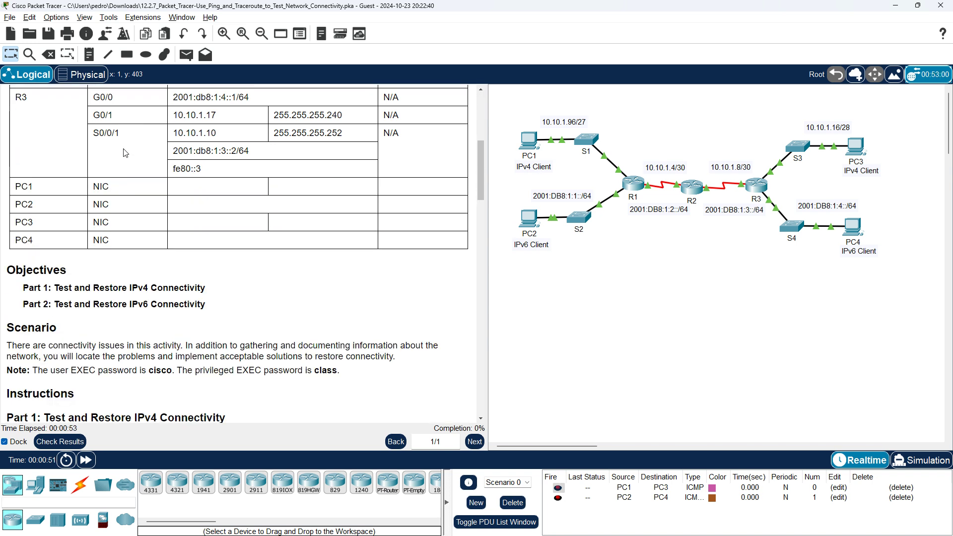
scroll(307, 235, down, 2)
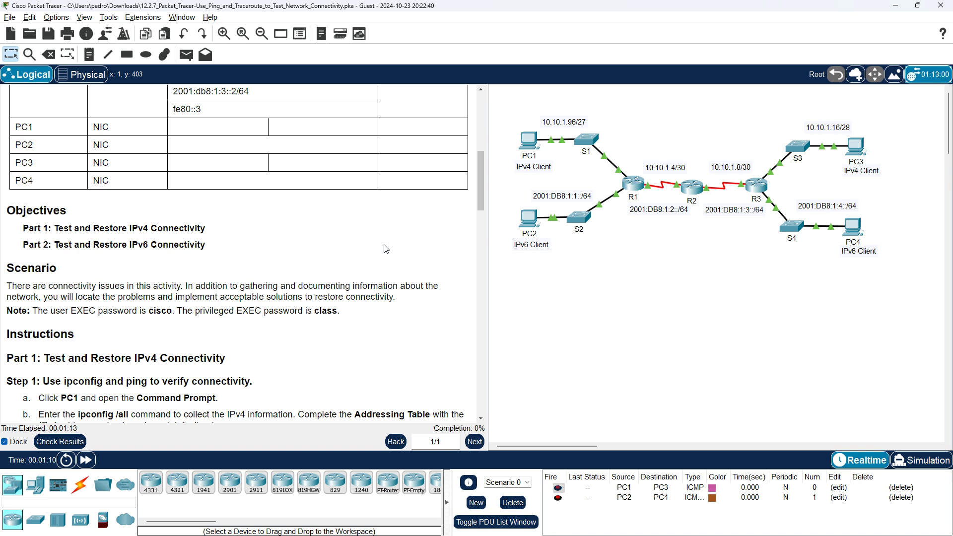
scroll(387, 251, down, 1)
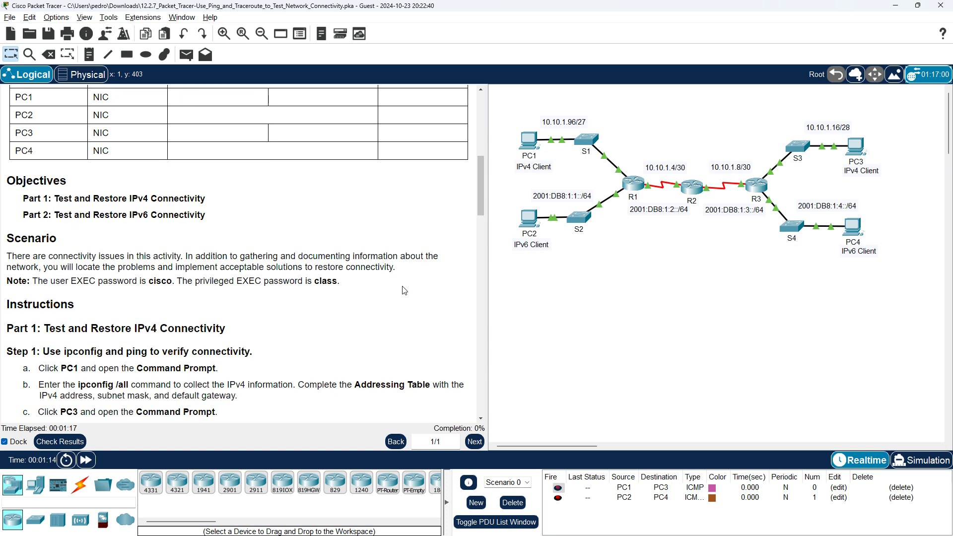
drag(156, 281, 167, 281)
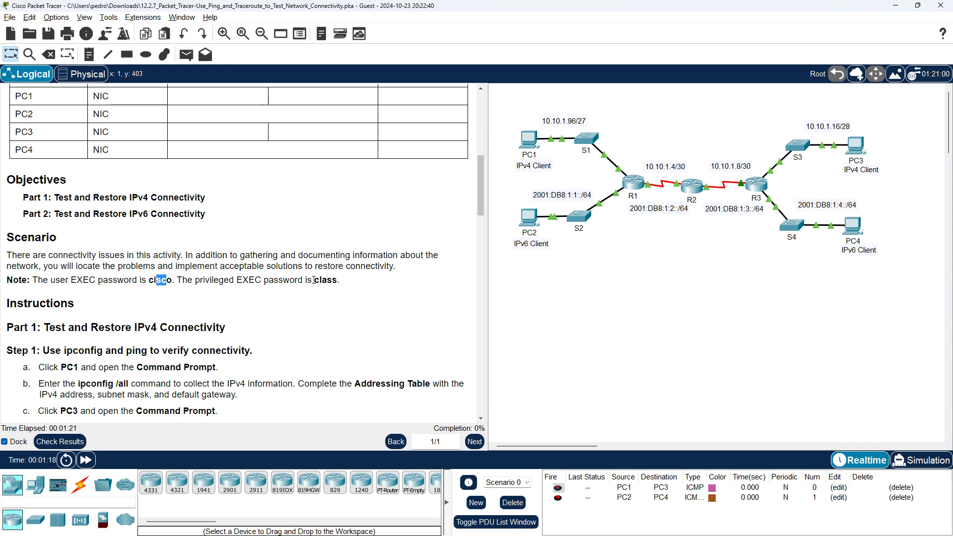
drag(314, 280, 342, 282)
scroll(389, 299, down, 2)
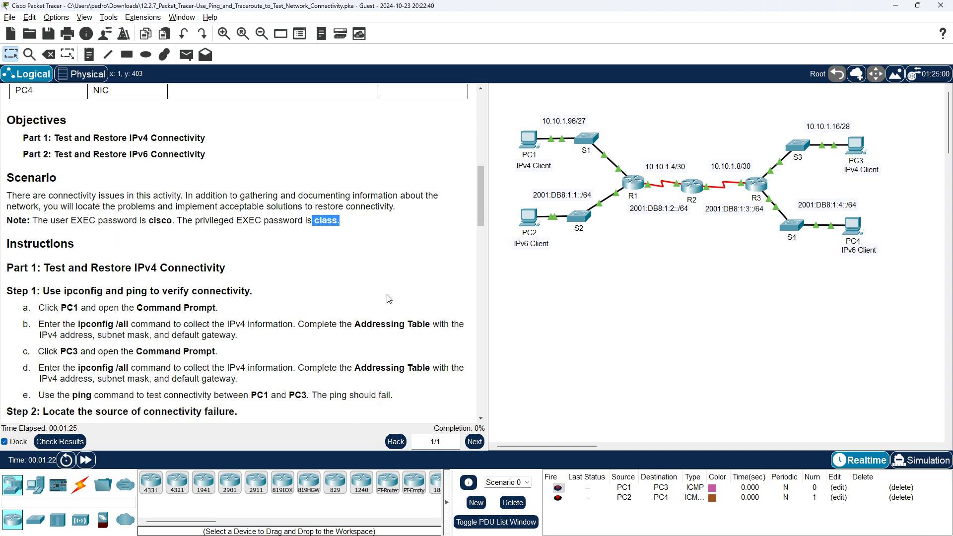
scroll(389, 299, down, 2)
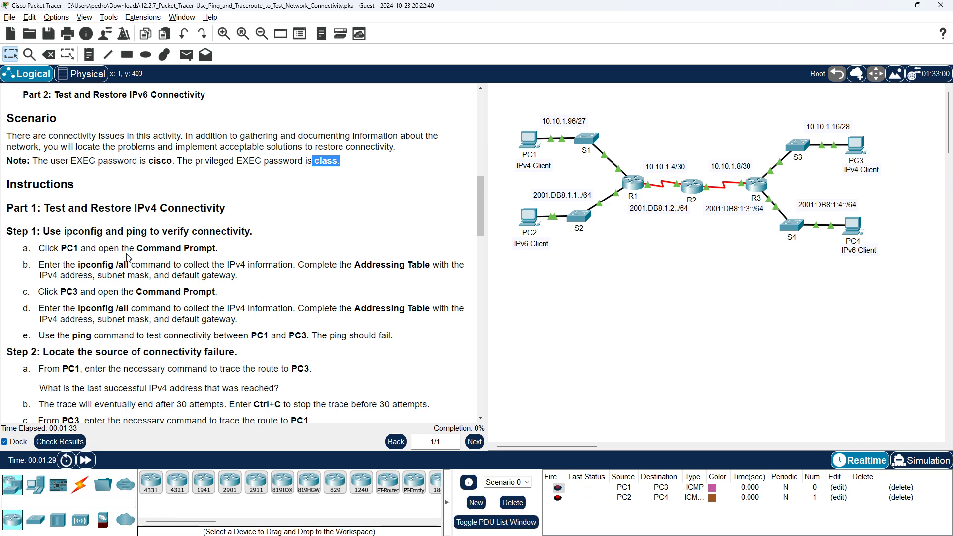
- Open the Command Prompt on PC1 and run ipconfig /all to collect its IPv4 information
click(530, 143)
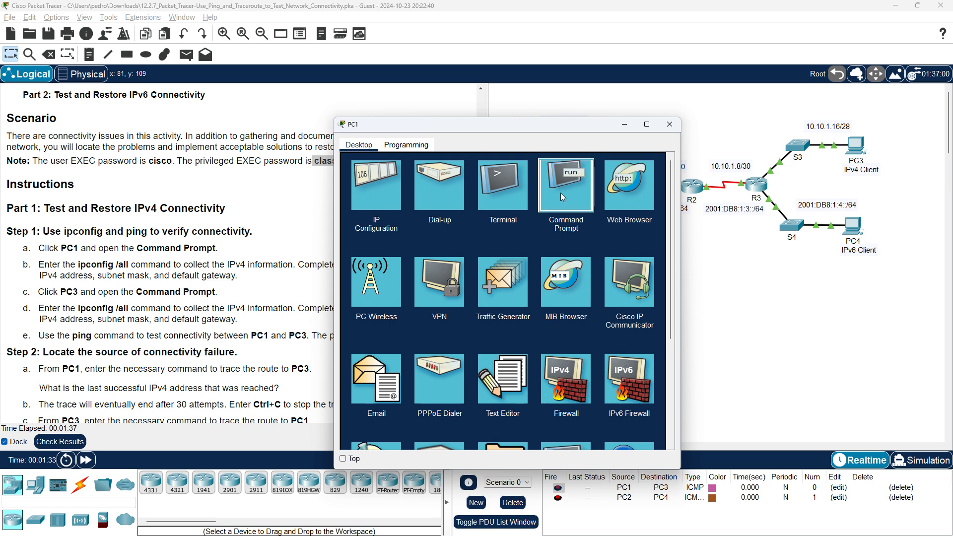
click(561, 194)
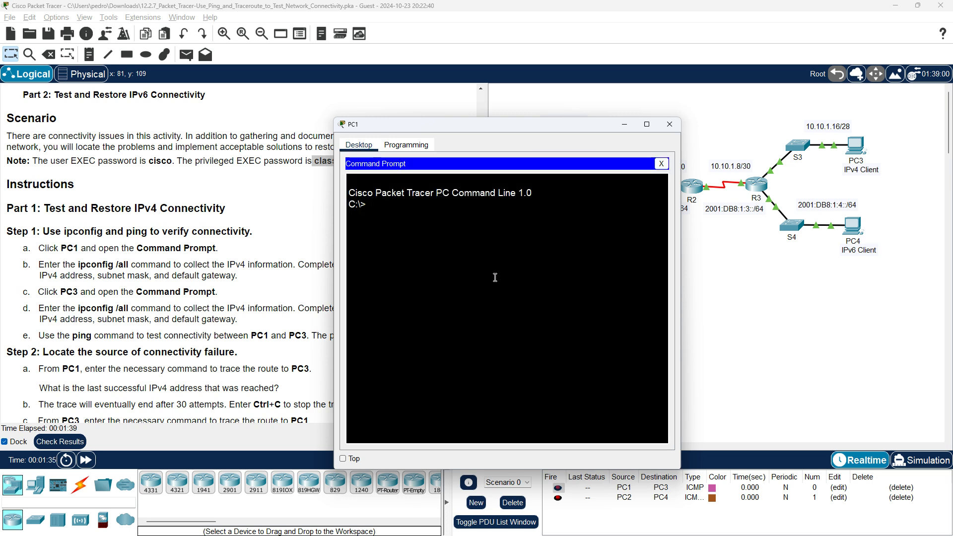
text(ipconfig /a)
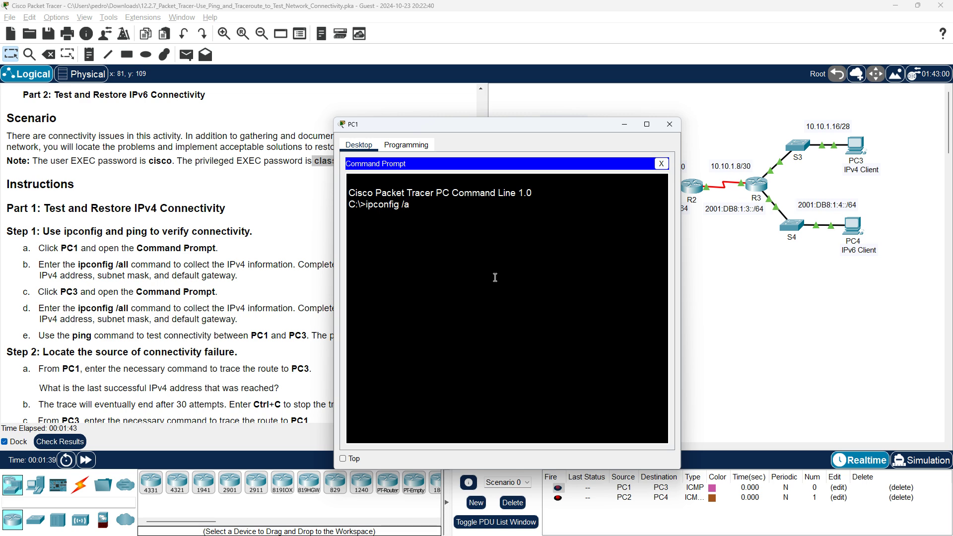
text(ll)
key(Return)
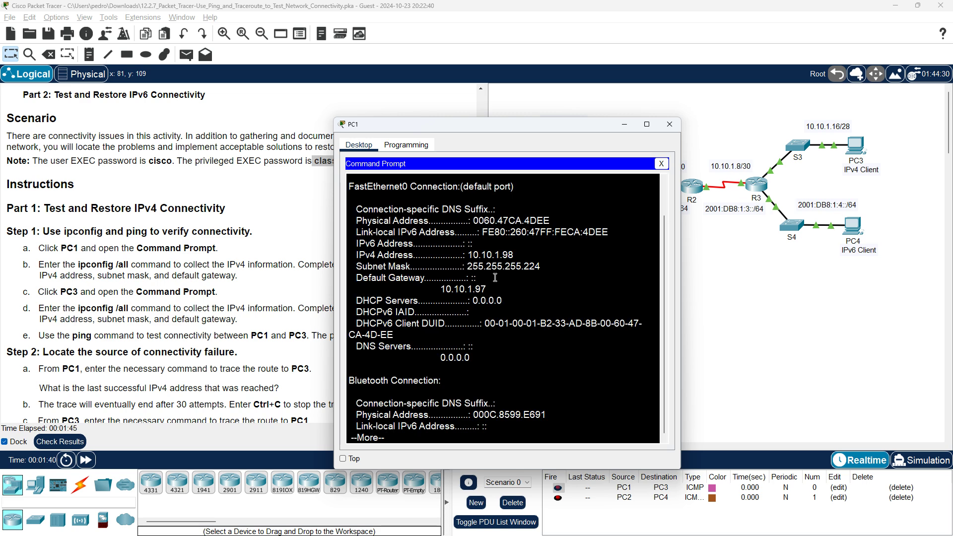
- Check the addressing table's PC rows, move PC1's window aside, and run ipconfig /all in PC3's Command Prompt
click(149, 292)
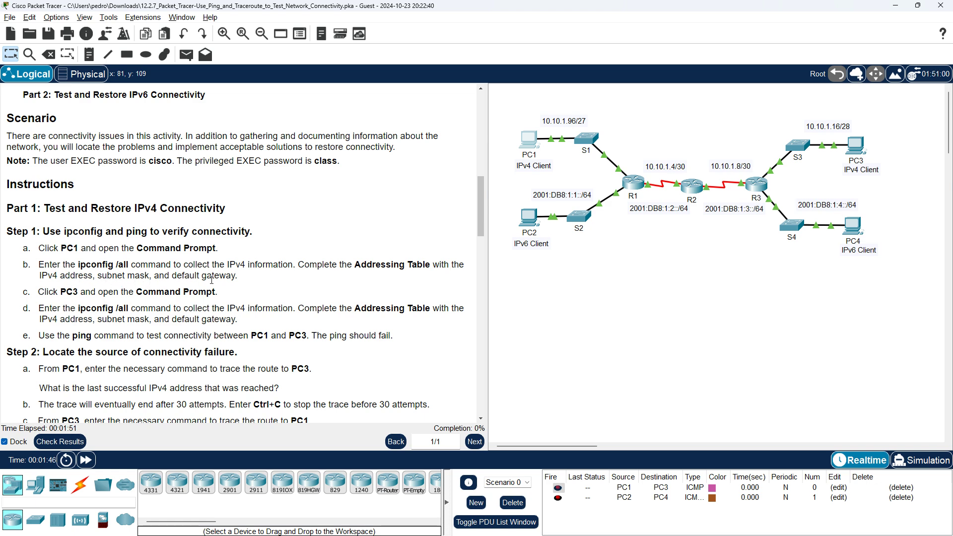
scroll(274, 293, up, 8)
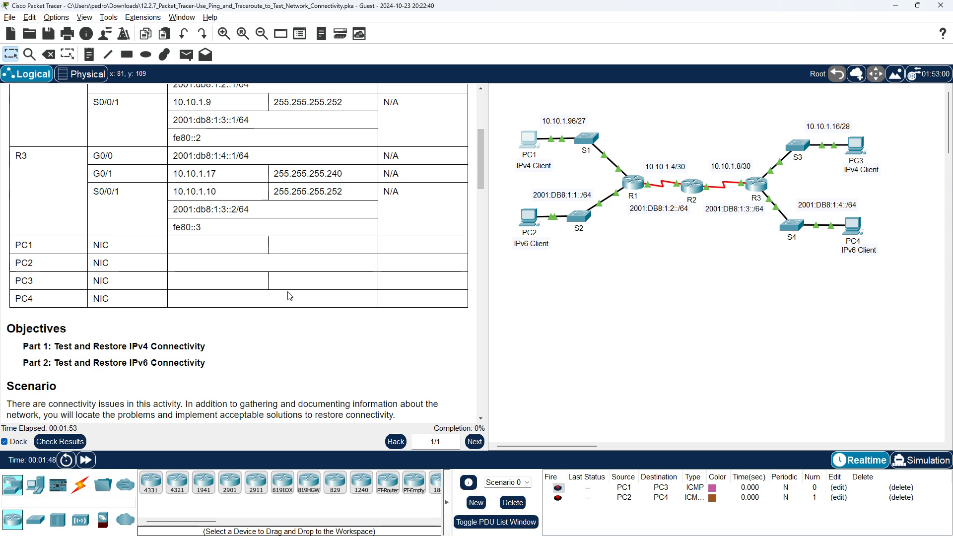
scroll(290, 296, down, 6)
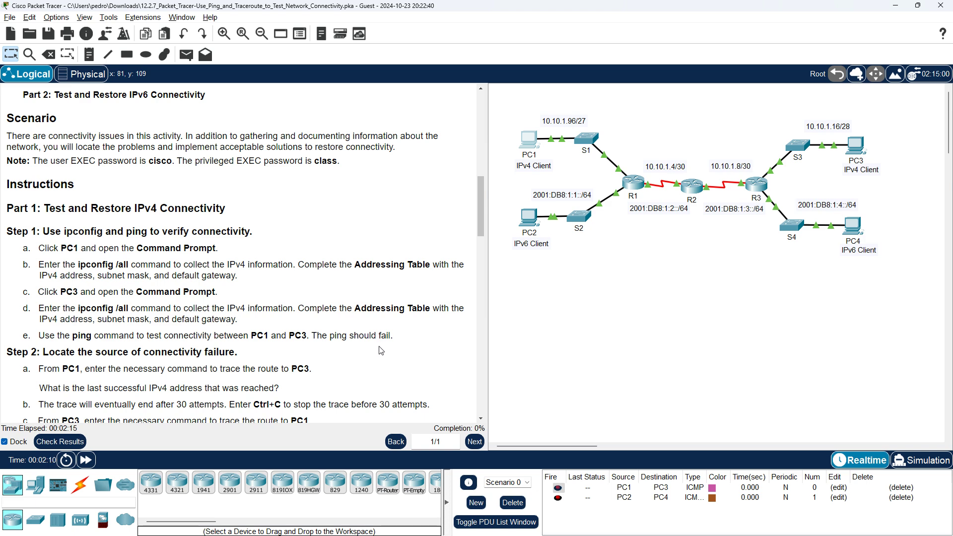
click(527, 139)
drag(531, 126, 295, 102)
click(856, 146)
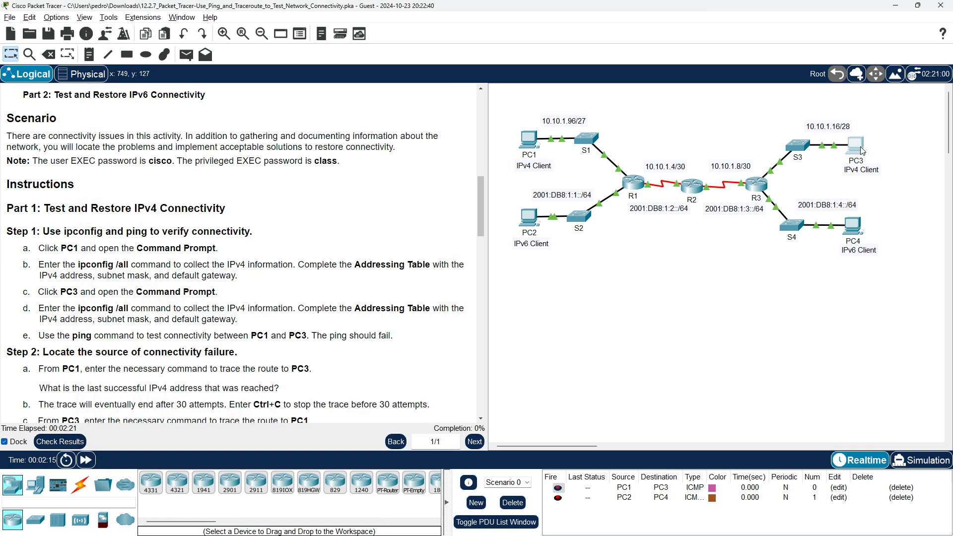
drag(591, 130, 743, 117)
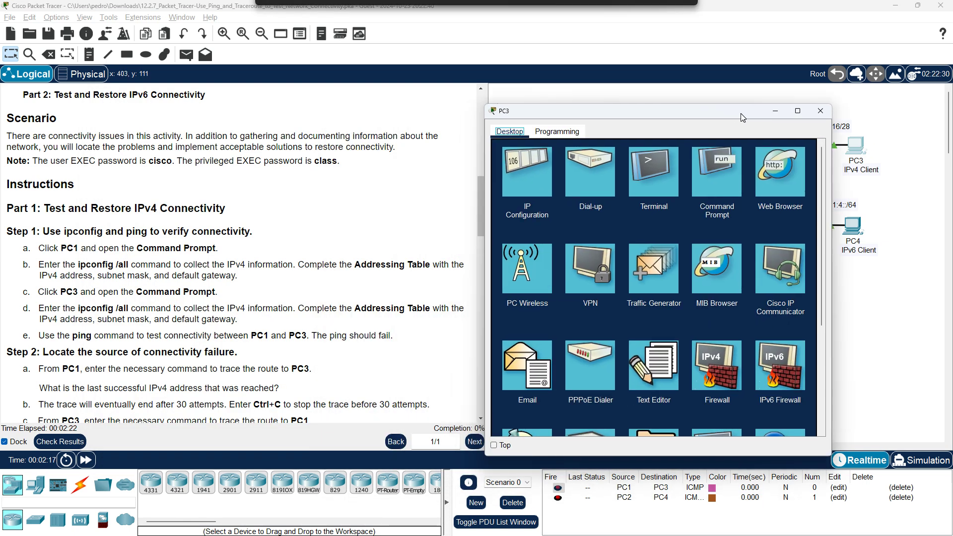
click(724, 190)
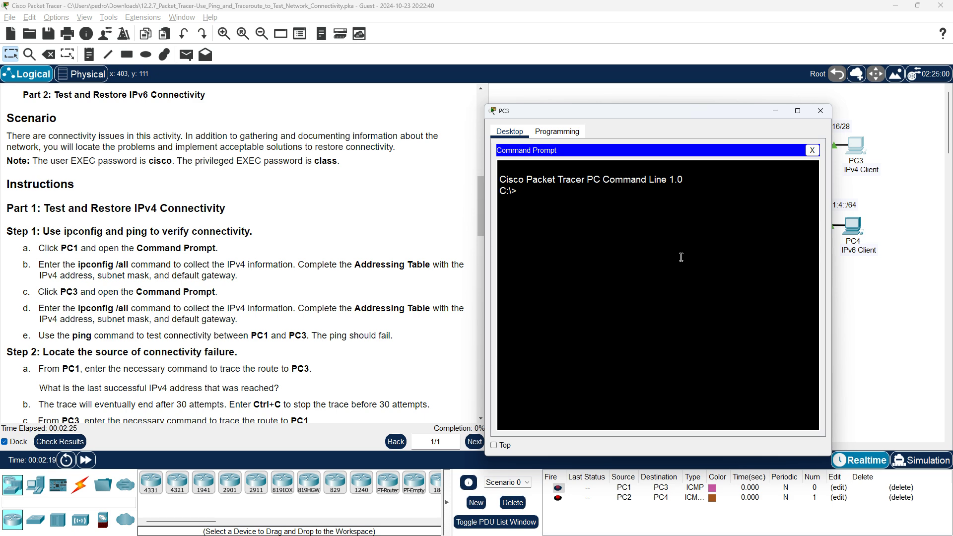
text(ipconfig /all)
key(Return)
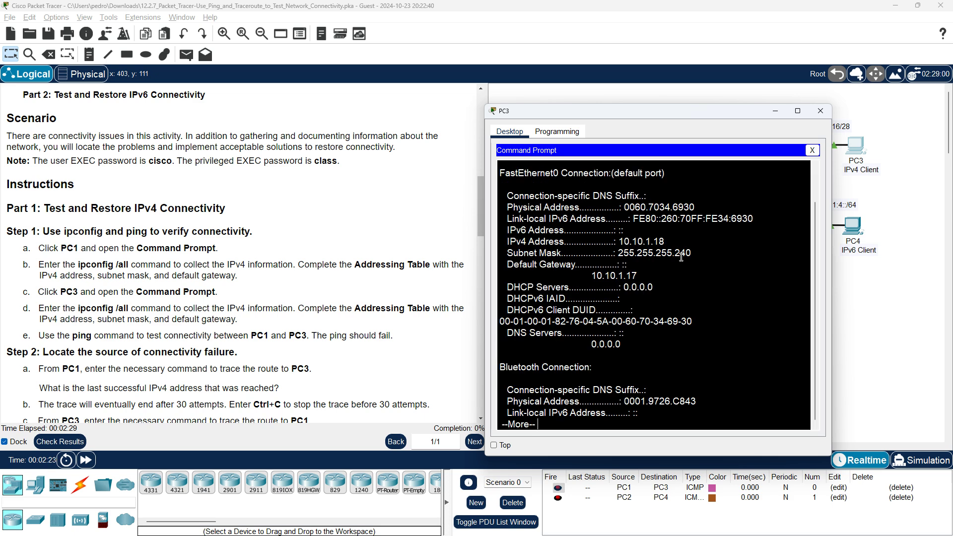
- Arrange the PC1 and PC3 Command Prompt windows side by side so both address listings can be compared
key(alt+Tab)
key(alt+Tab)
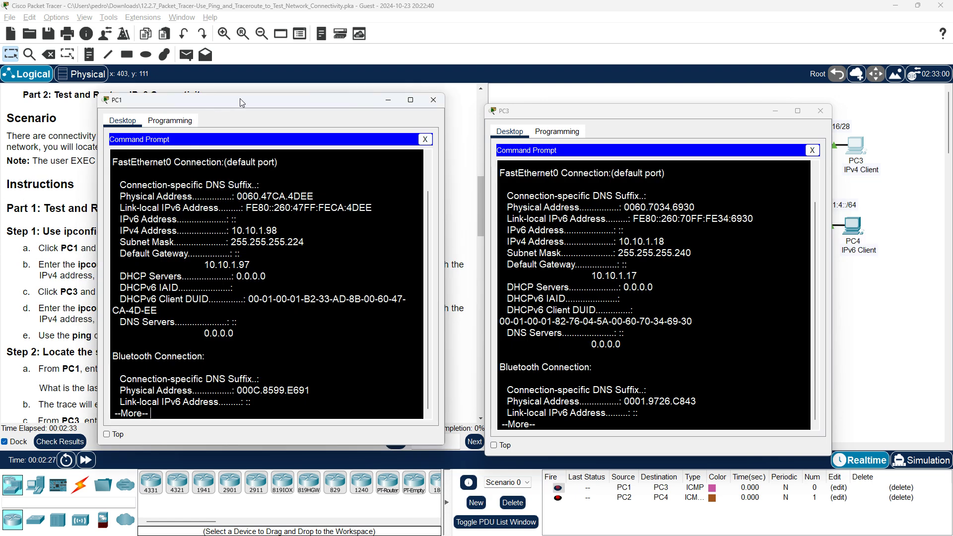
drag(245, 102, 231, 100)
drag(591, 117, 641, 99)
- Finish the paged ipconfig output on PC1 and ping PC3 at 10.10.1.18
click(341, 403)
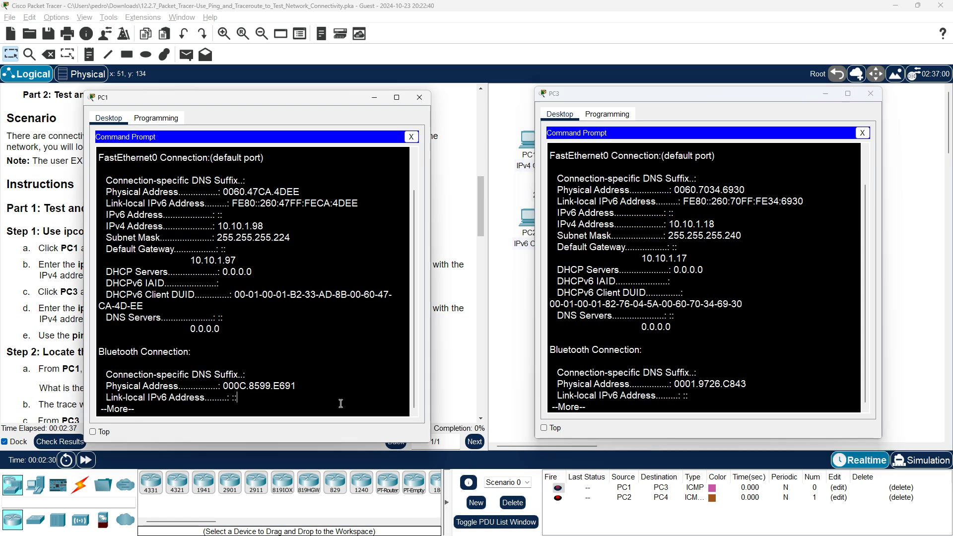
key(Return)
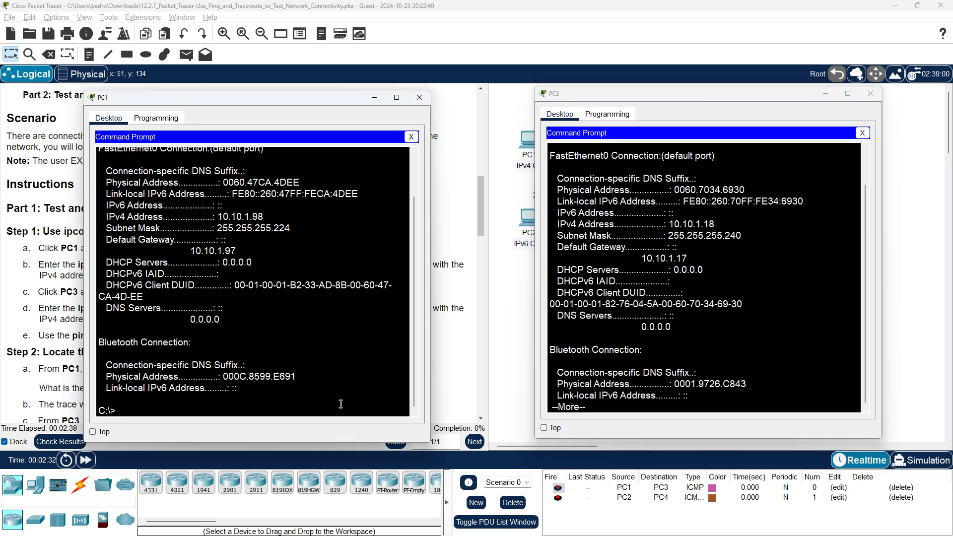
text(ping)
key(Num_Lock)
text(10)
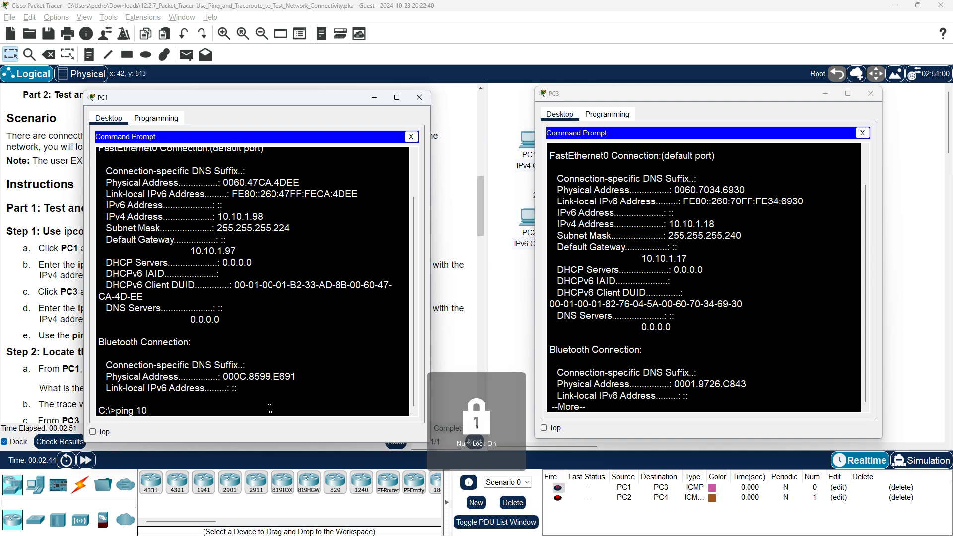
text(.10.)
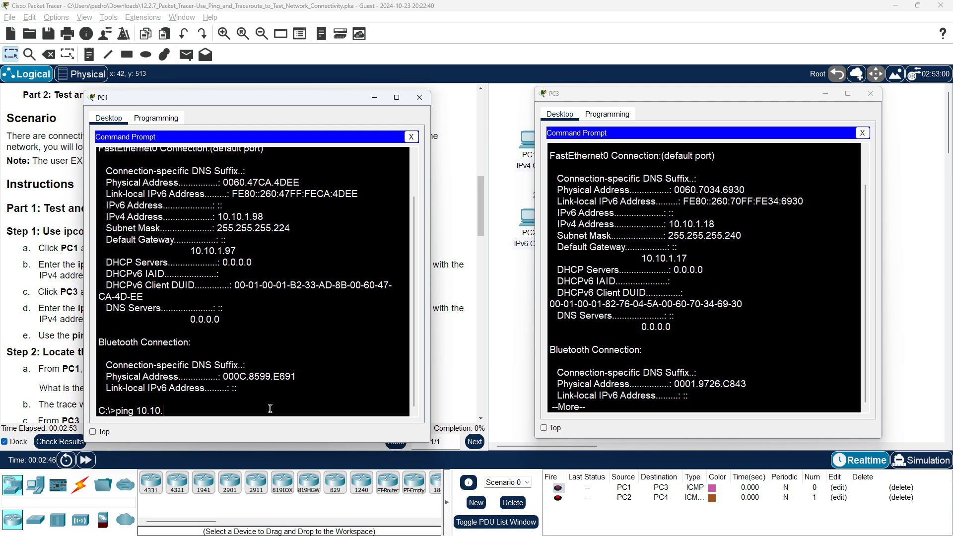
text(1.18)
key(Return)
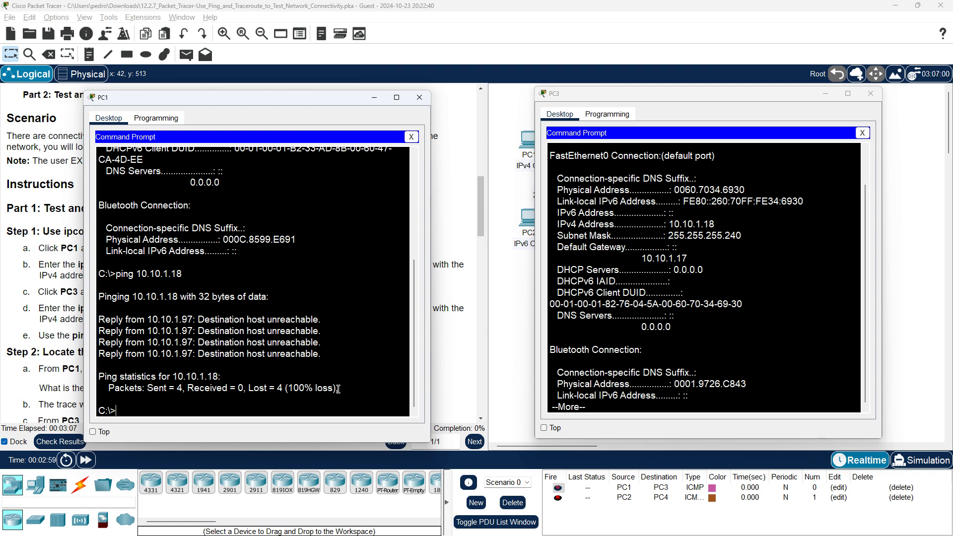
- Read the Step 2 instructions on locating the failure and run tracert 10.10.1.18 from PC1's Command Prompt
click(456, 272)
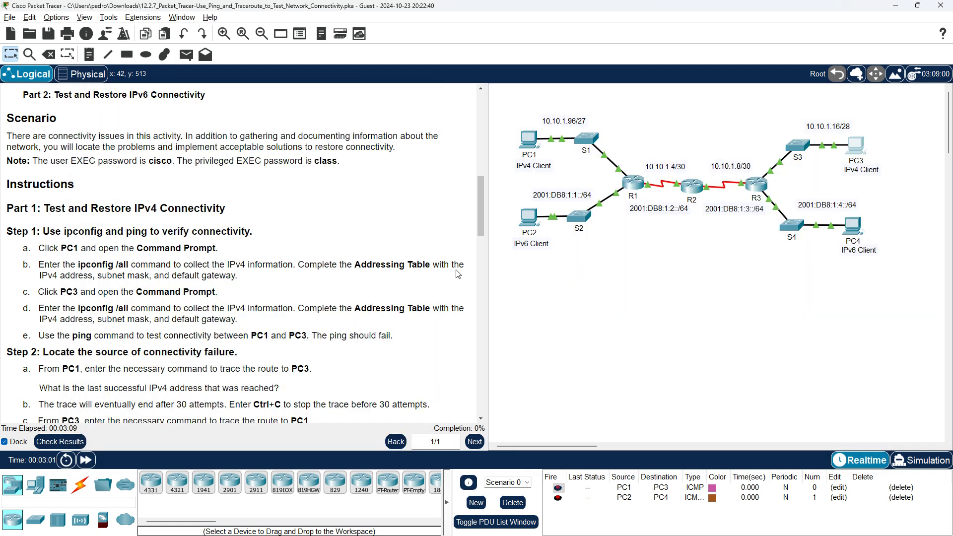
scroll(338, 306, down, 2)
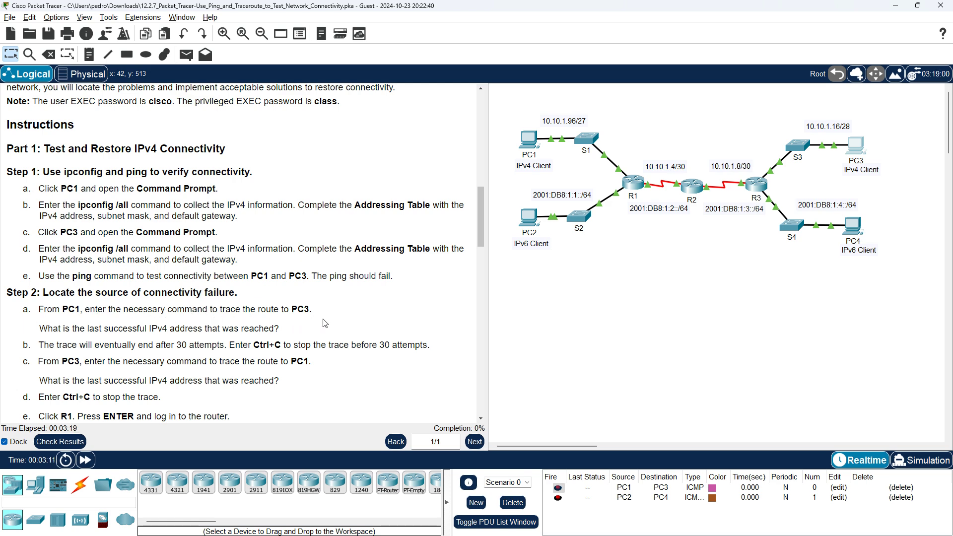
scroll(325, 324, down, 1)
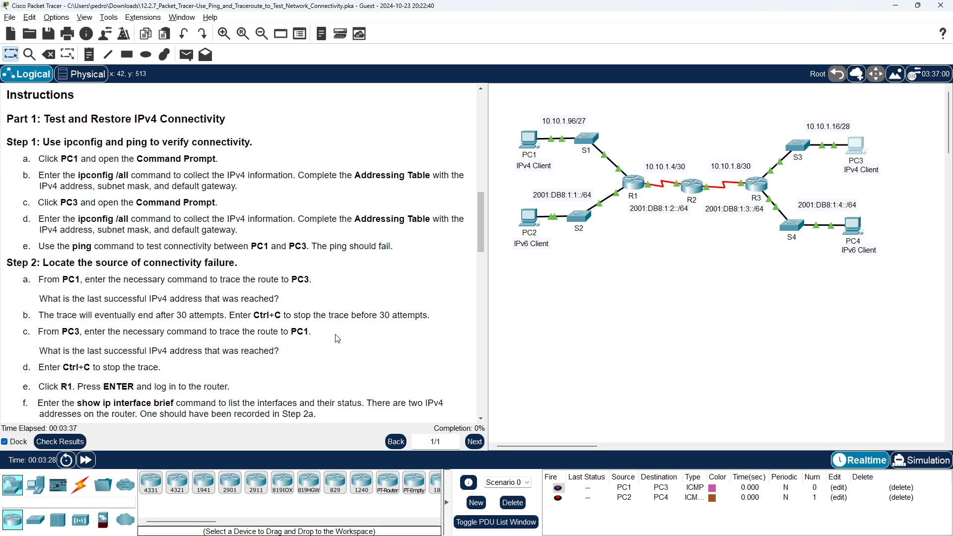
key(alt+Tab)
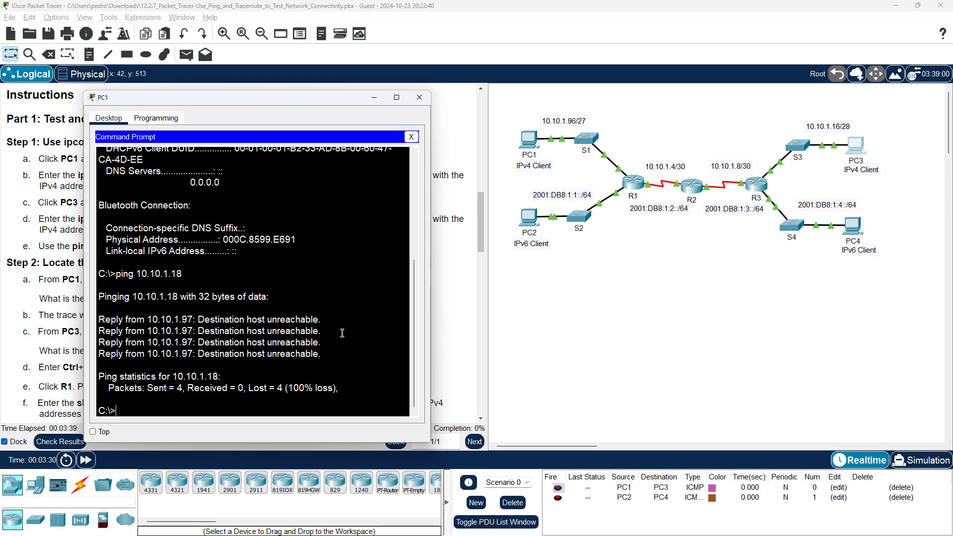
key(Up)
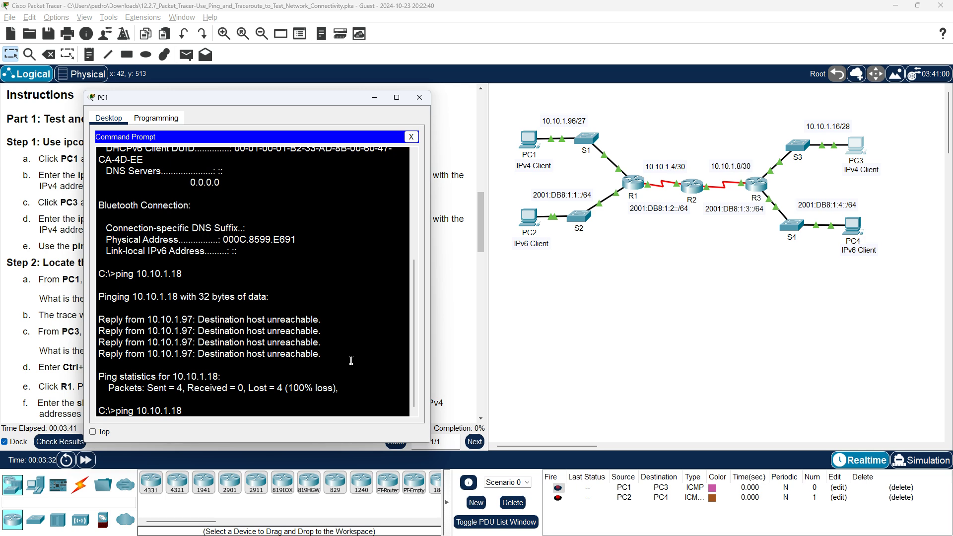
key(BackSpace)
key(BackSpace)
key(BackSpace)
key(BackSpace)
text(tracert)
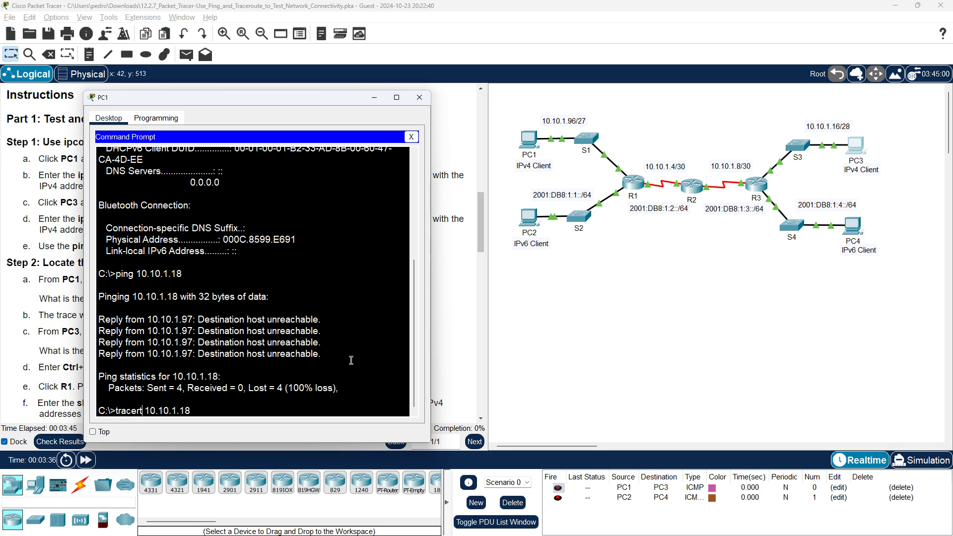
key(Return)
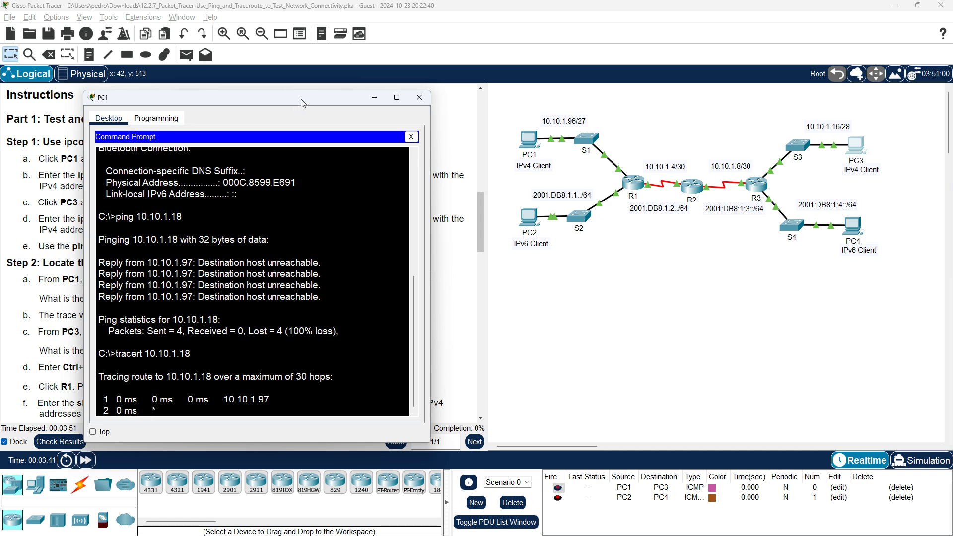
- Bring PC3's Command Prompt to the front and finish its paged ipconfig output
key(alt+Tab)
key(alt+Tab)
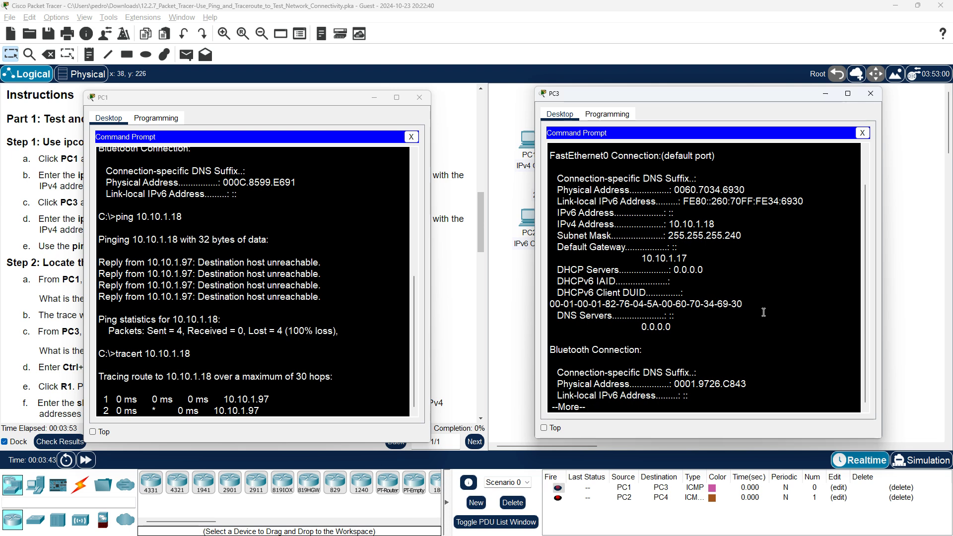
key(space)
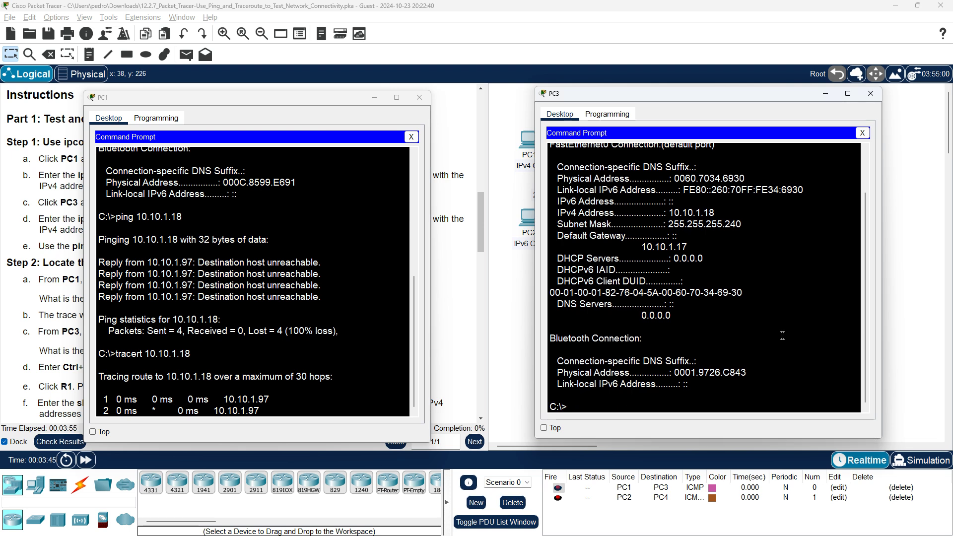
- Look up PC1's IPv4 address in its ipconfig listing and try the command tracer 10.10.1.98 from PC3's Command Prompt
text(tracer)
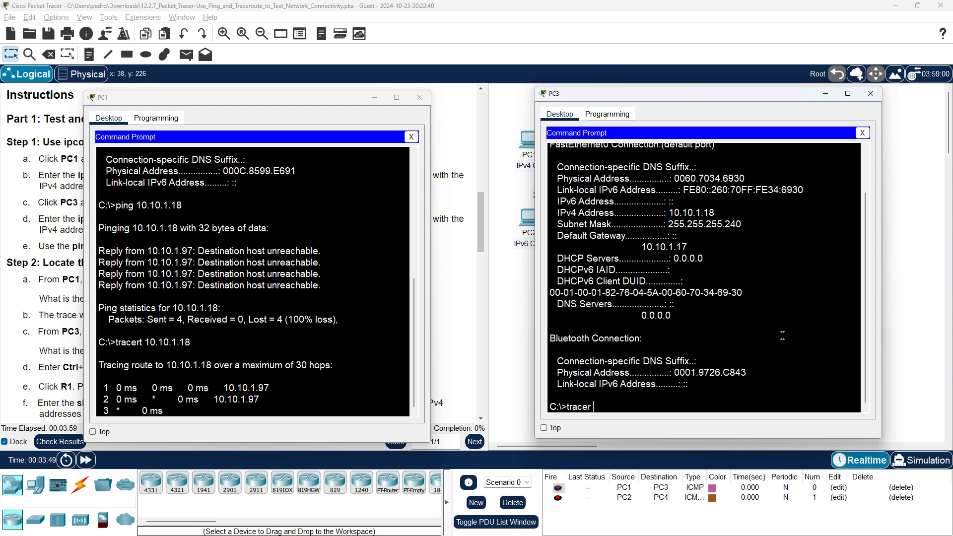
scroll(355, 364, up, 3)
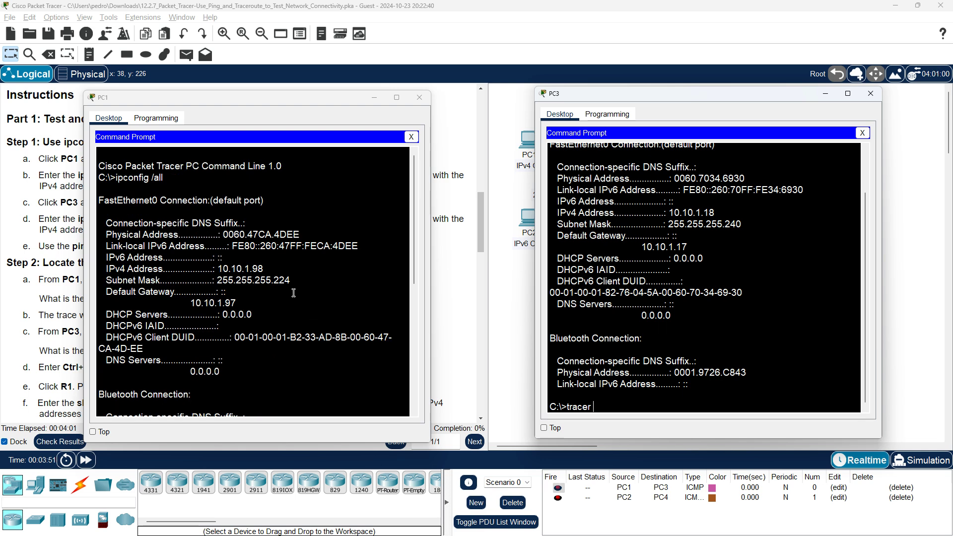
text(10)
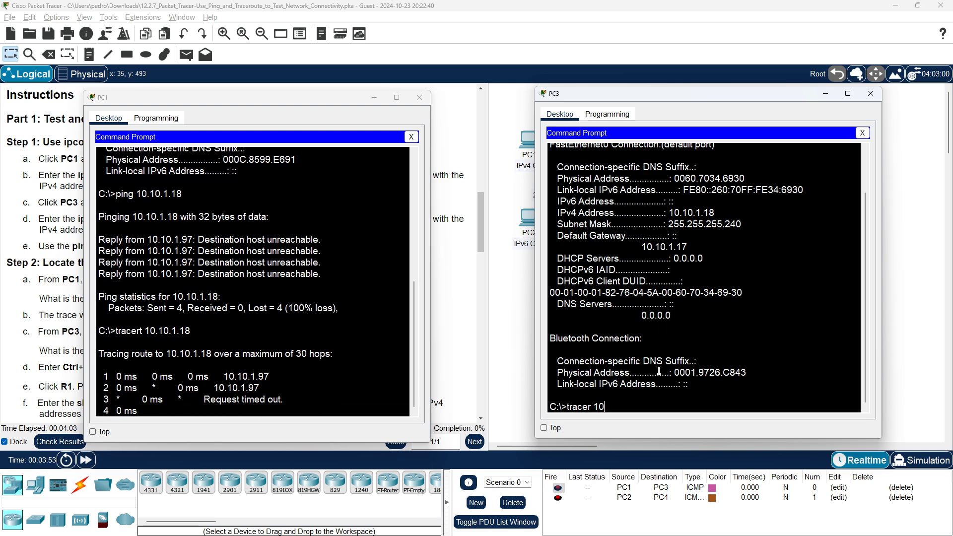
text(.10.10)
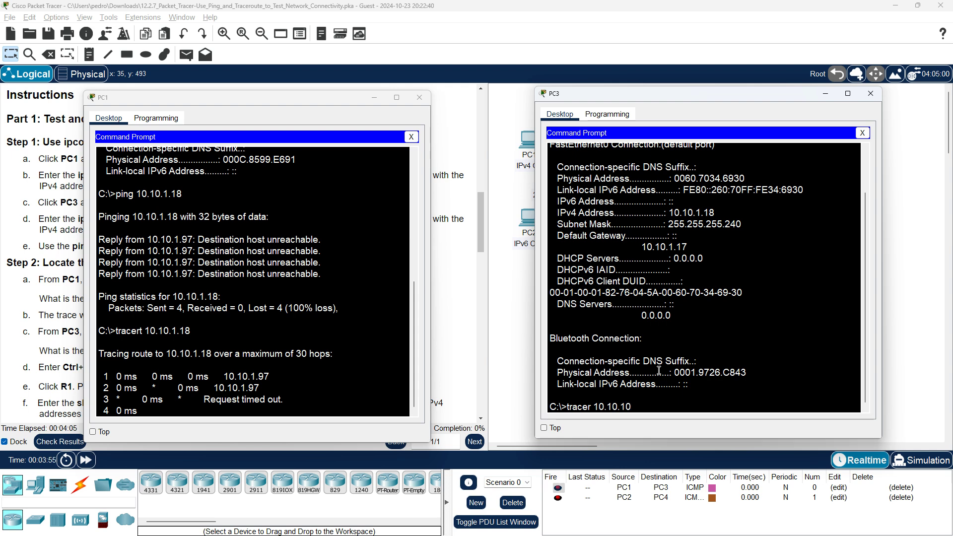
scroll(439, 298, up, 1)
scroll(358, 301, up, 9)
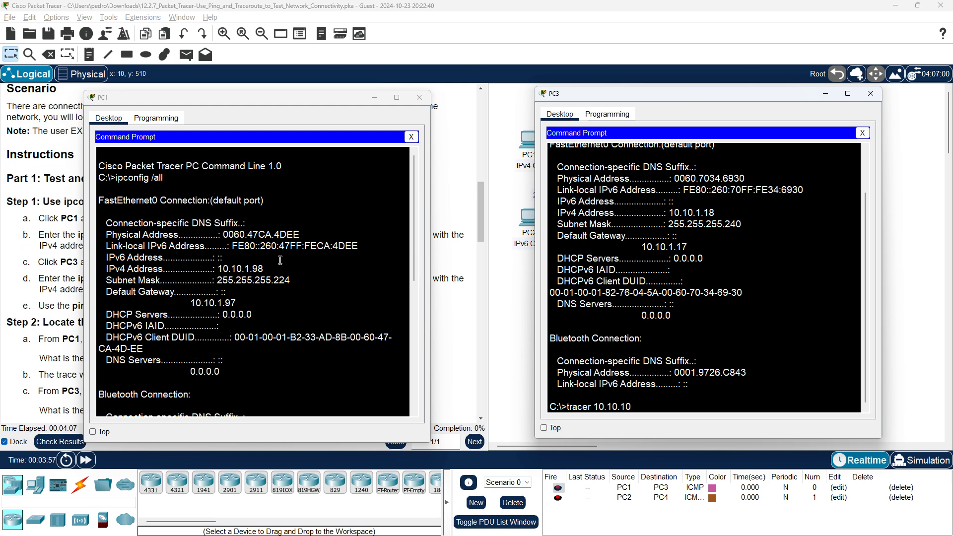
scroll(164, 284, up, 15)
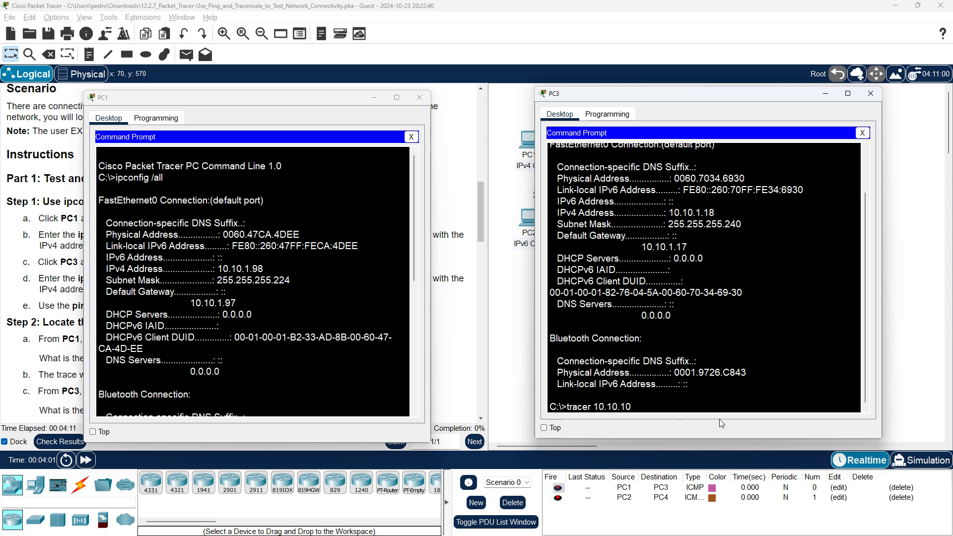
key(BackSpace)
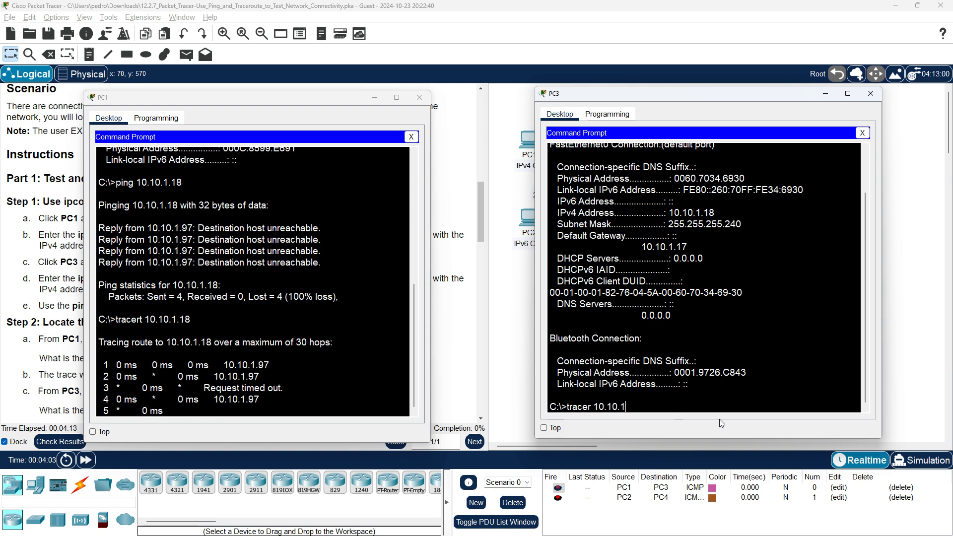
text(98)
key(Return)
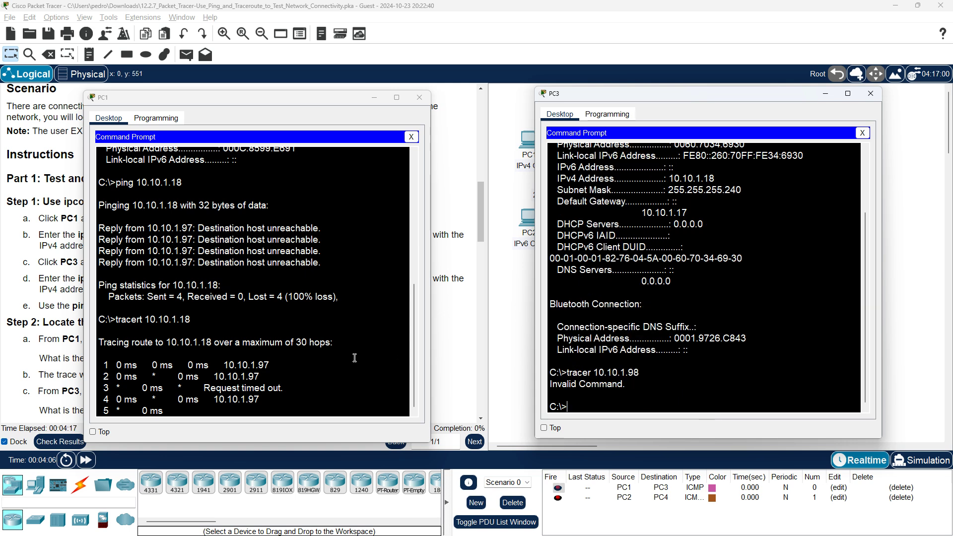
- Correct the recalled command on PC3 to tracert 10.10.1.98 and run it to trace the route to PC1
key(Up)
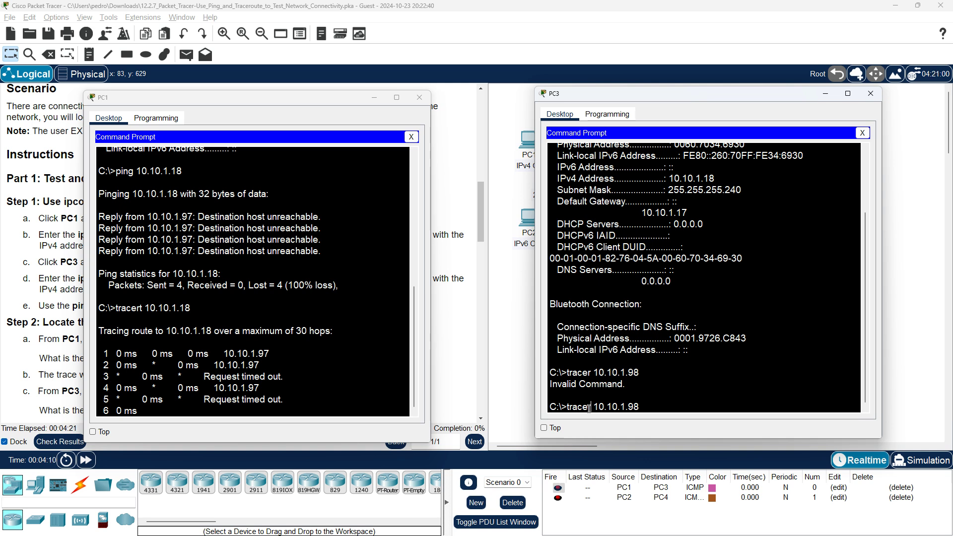
text(t)
key(Return)
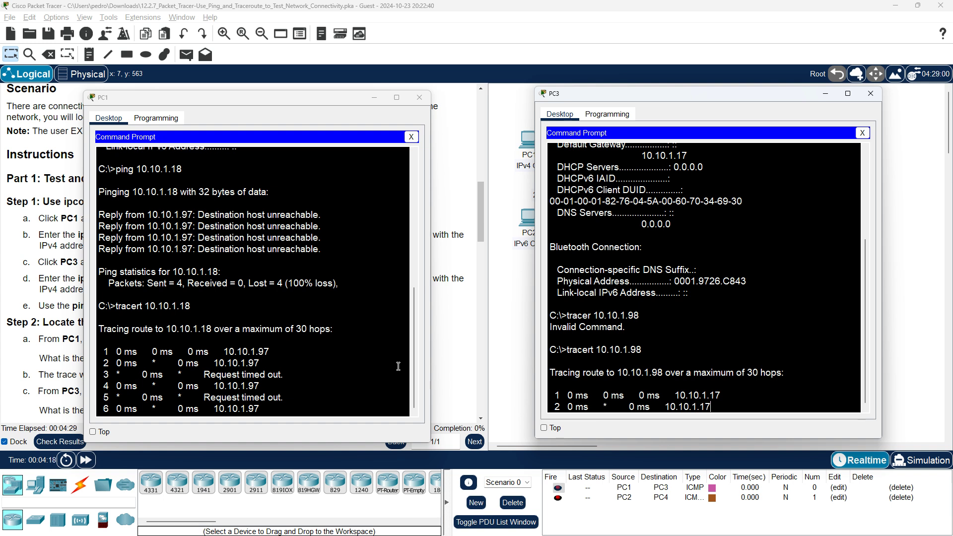
- Read the Step 2 instructions on stopping the traces, logging in to R1 and listing its interfaces with show ip interface brief
click(437, 334)
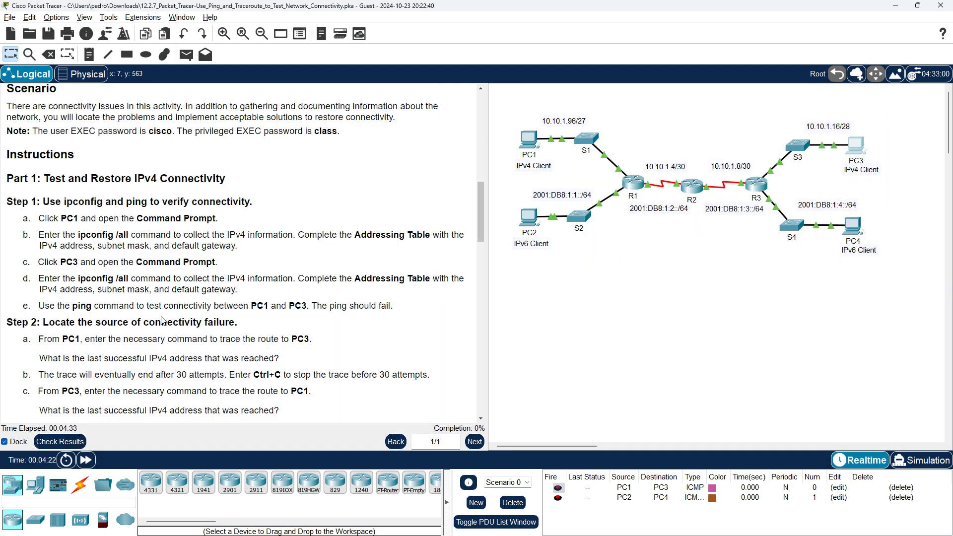
scroll(161, 321, down, 1)
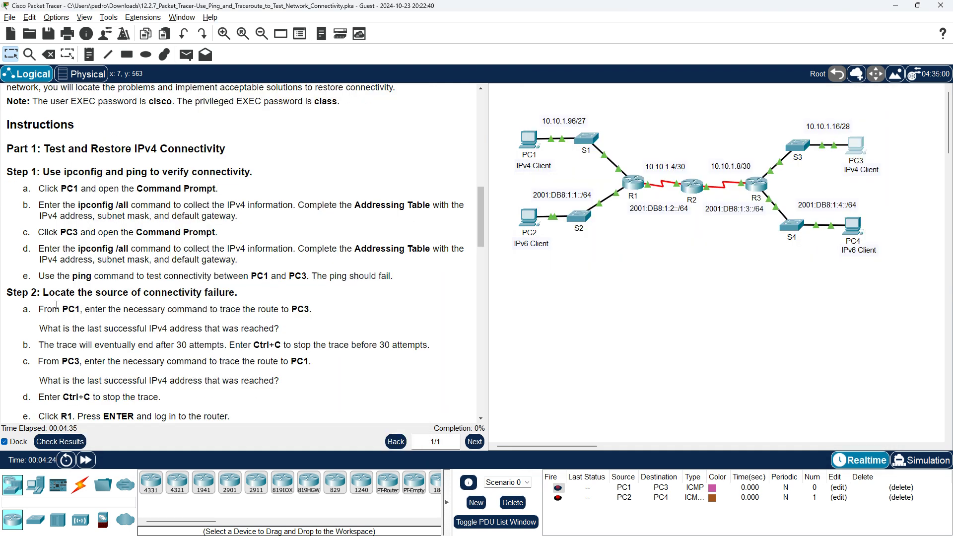
scroll(40, 306, down, 2)
scroll(113, 329, down, 2)
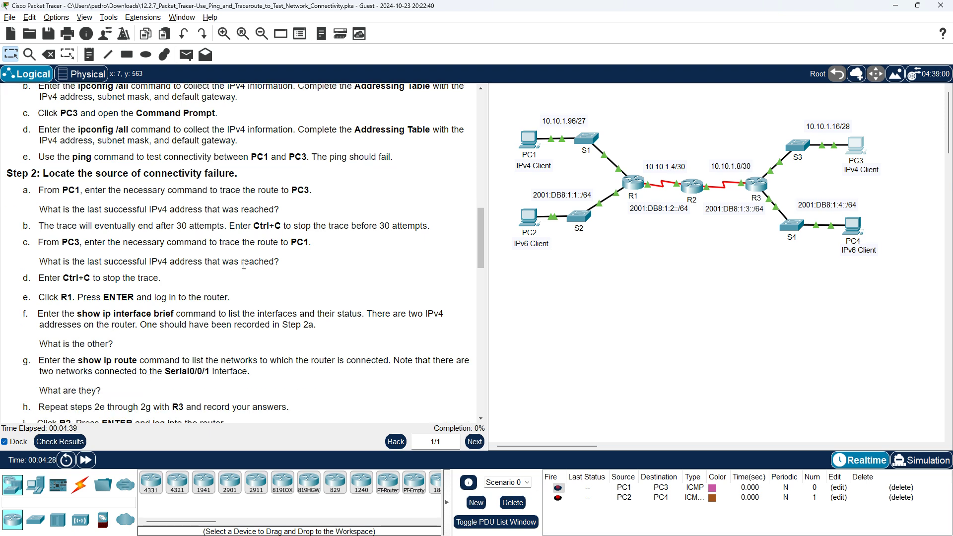
scroll(243, 264, up, 1)
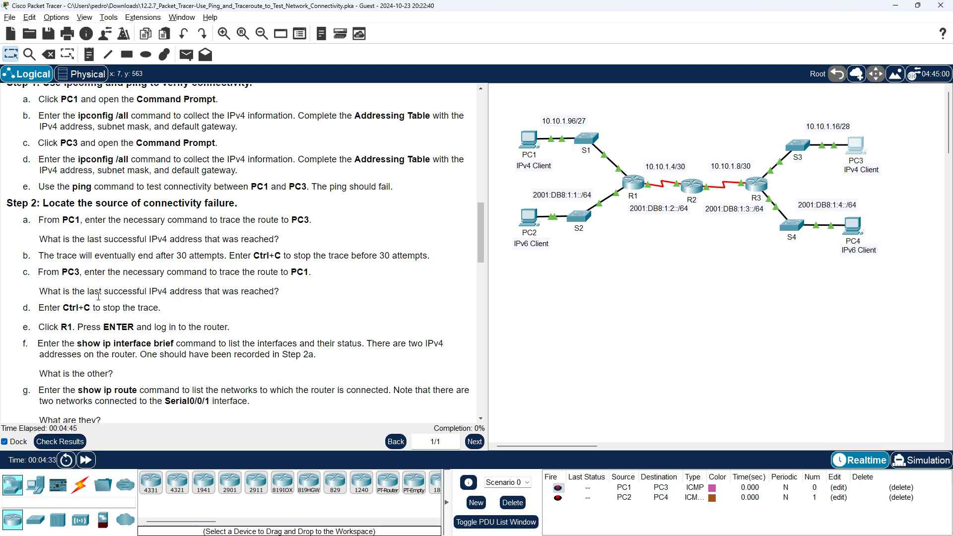
scroll(105, 309, down, 1)
click(41, 296)
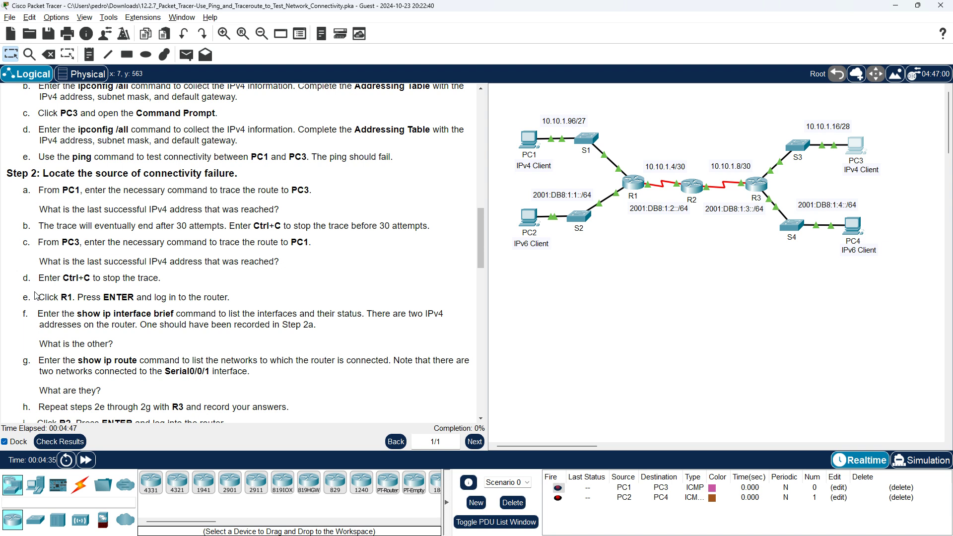
drag(42, 296, 234, 302)
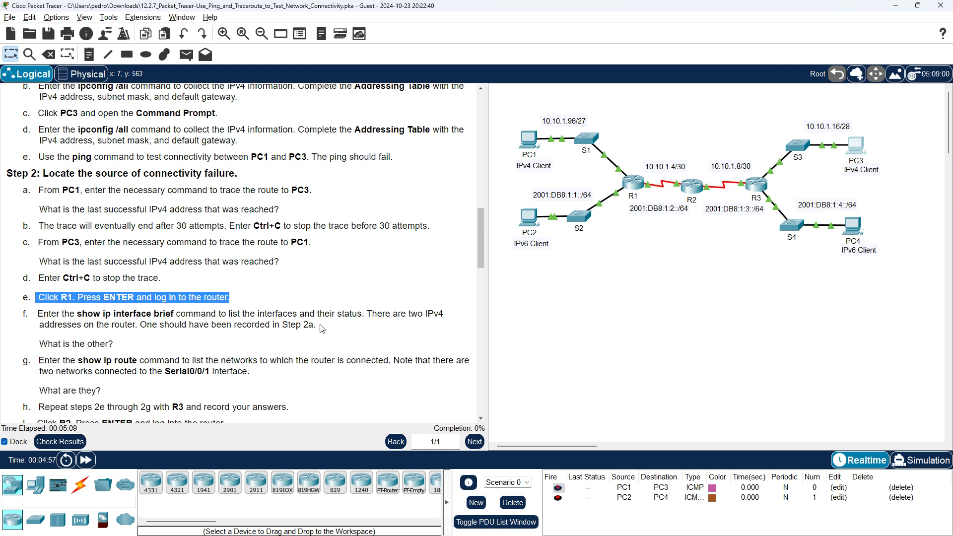
drag(322, 328, 37, 316)
- Open R1's command line, log in with the user EXEC password, and enter privileged mode using enable and the privileged EXEC password
click(633, 183)
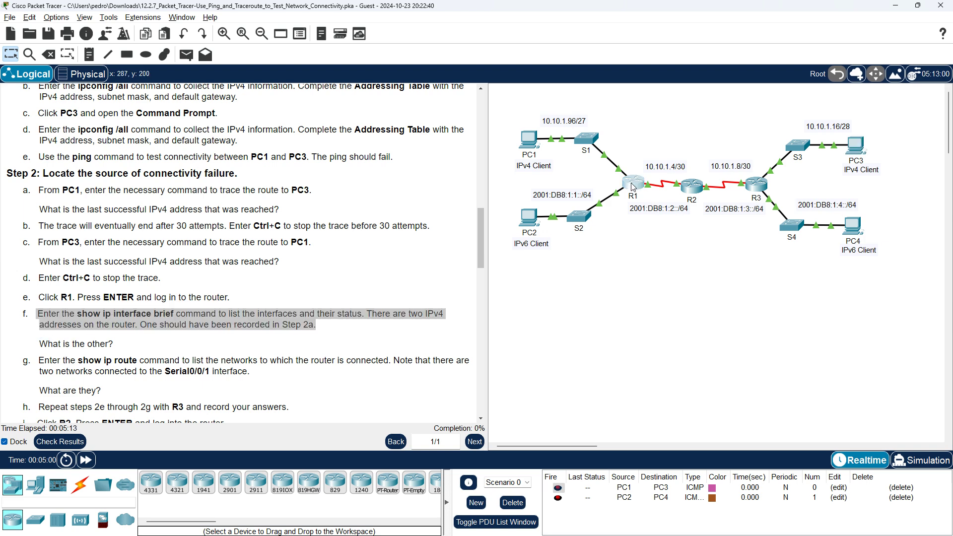
drag(556, 127, 577, 100)
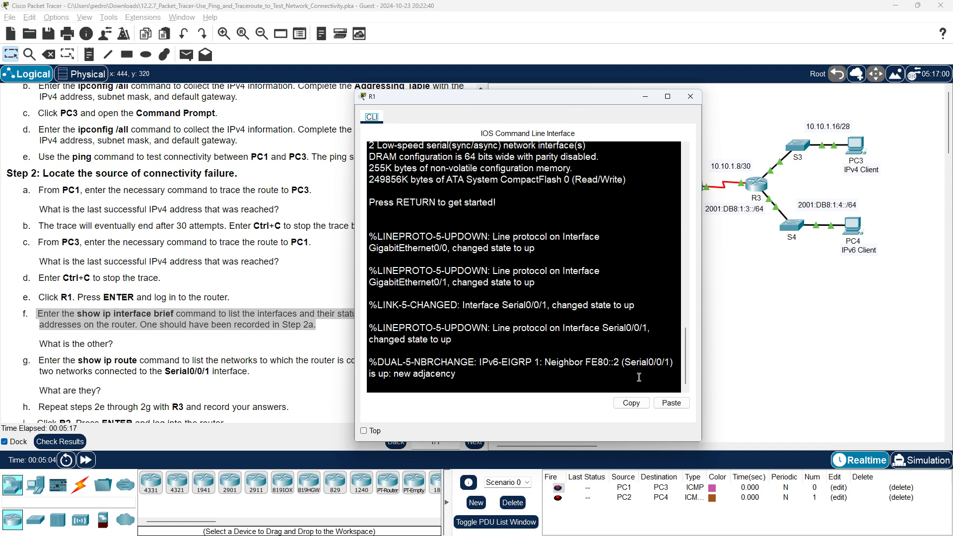
click(592, 364)
key(Return)
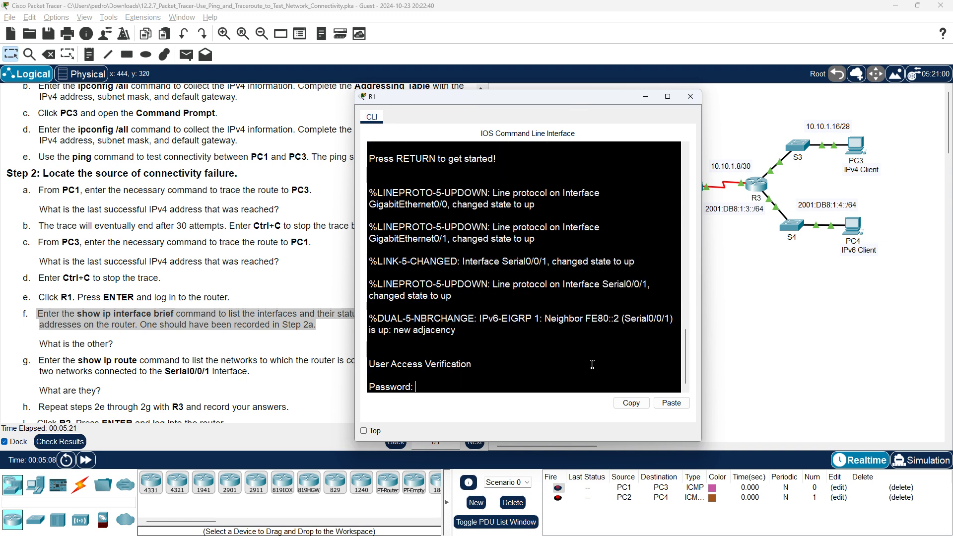
key(Return)
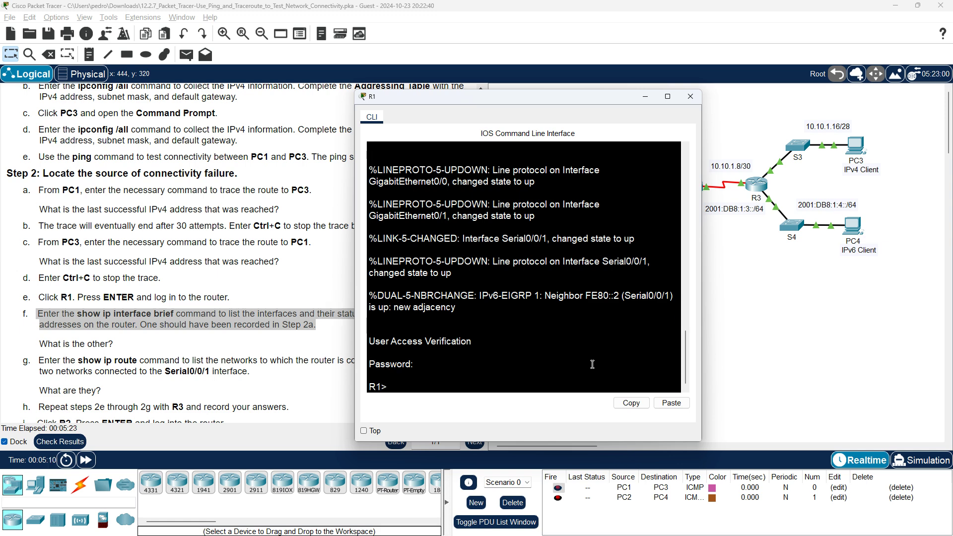
text(enable)
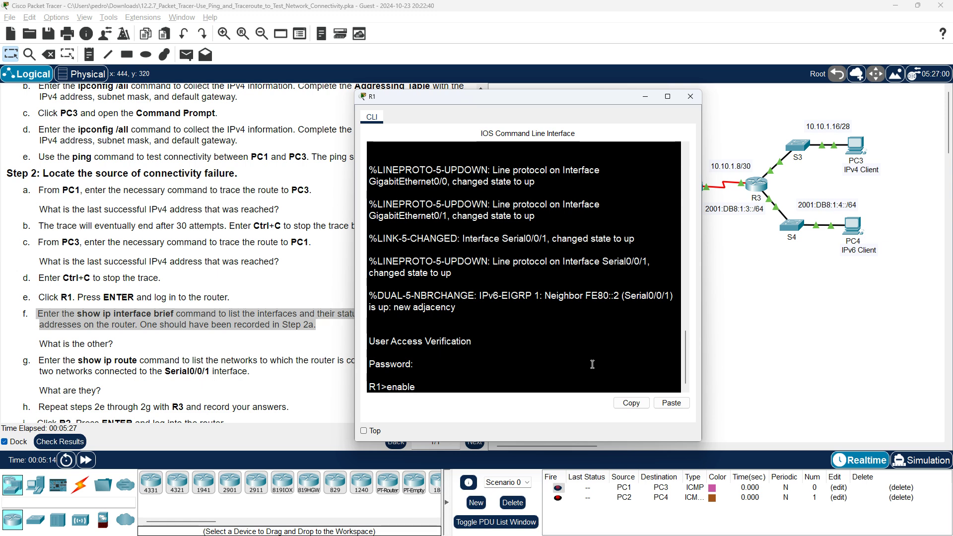
key(Return)
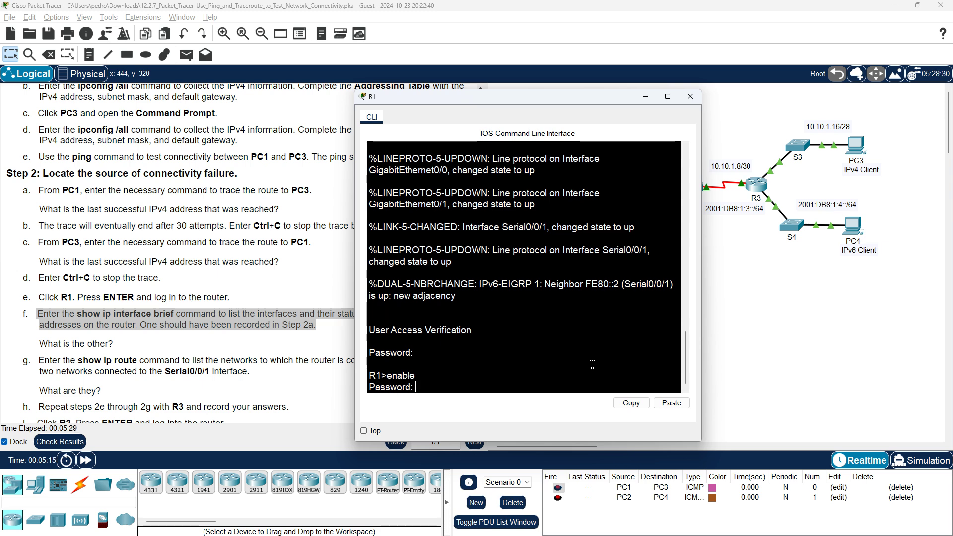
key(Return)
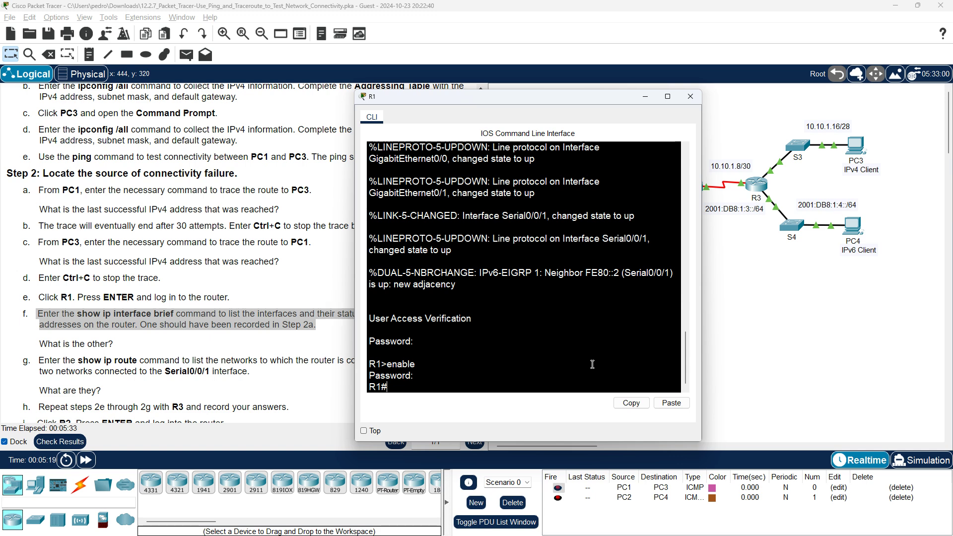
- Run show ip interface brief on R1 and reread the Step 2f note about the router's two IPv4 addresses
text(show uip int)
key(Tab)
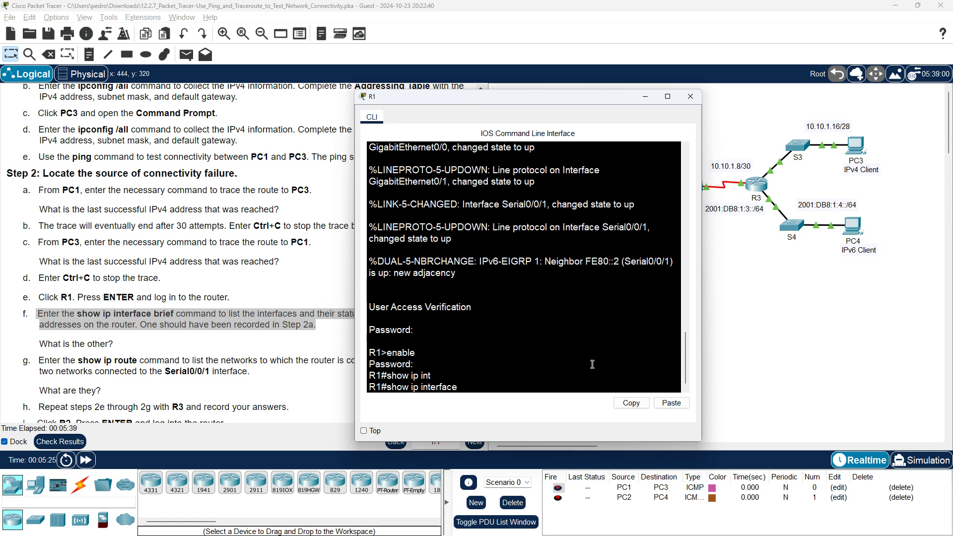
text(brief)
key(Return)
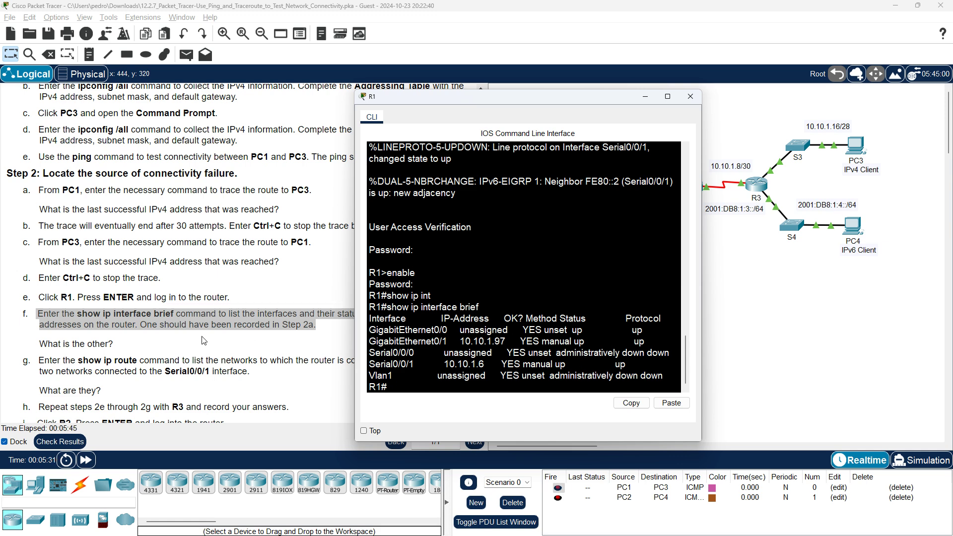
click(331, 319)
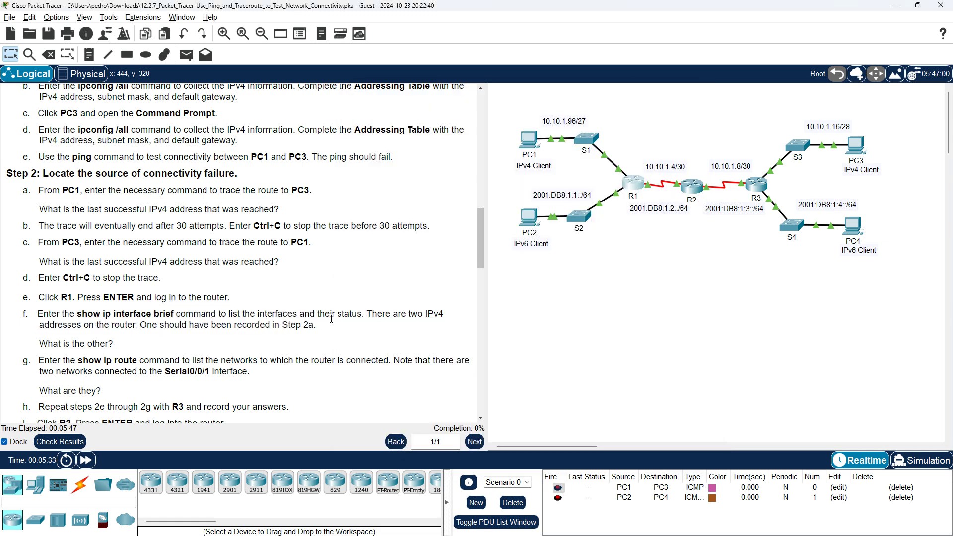
drag(362, 314, 437, 328)
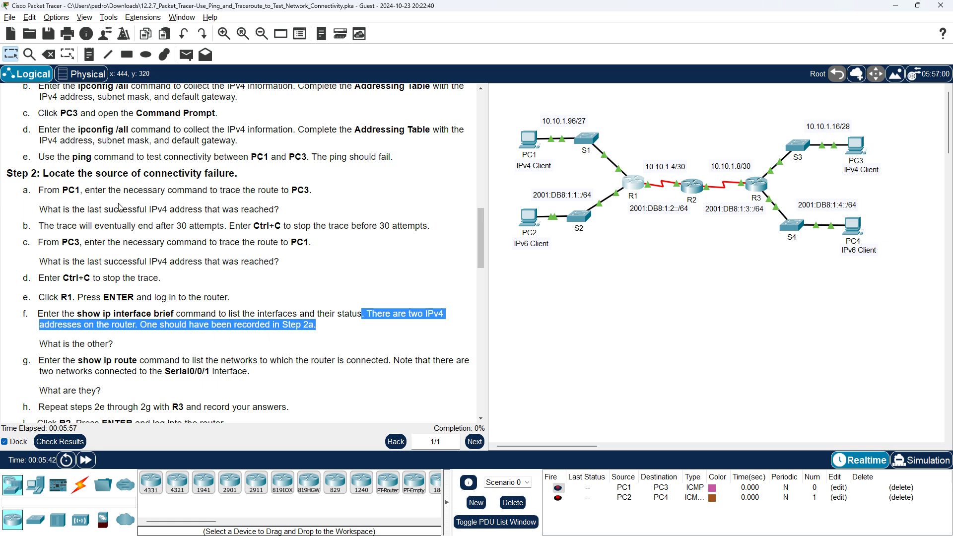
- Stop the running tracert commands on PC1 and PC3, and minimize PC3's window
key(alt+Tab)
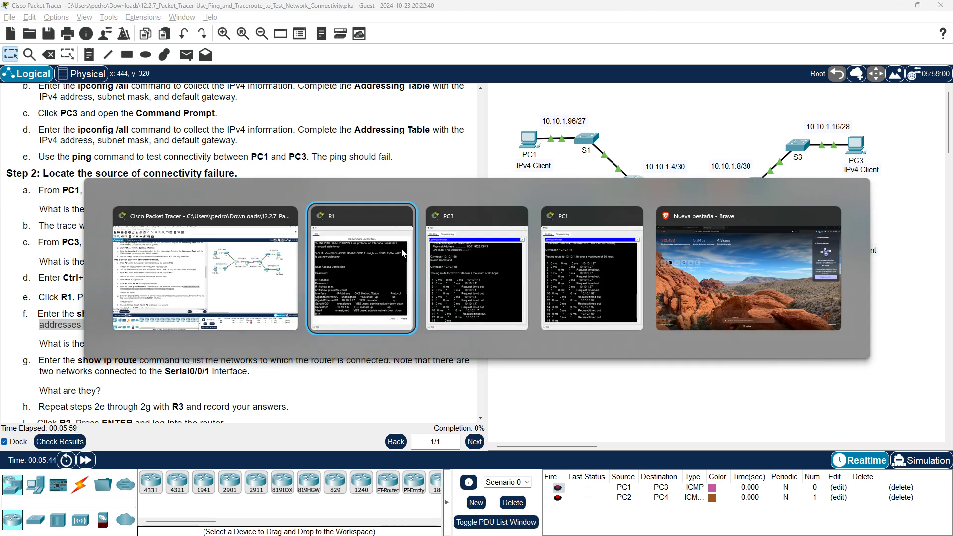
key(alt+Tab)
key(alt+Tab)
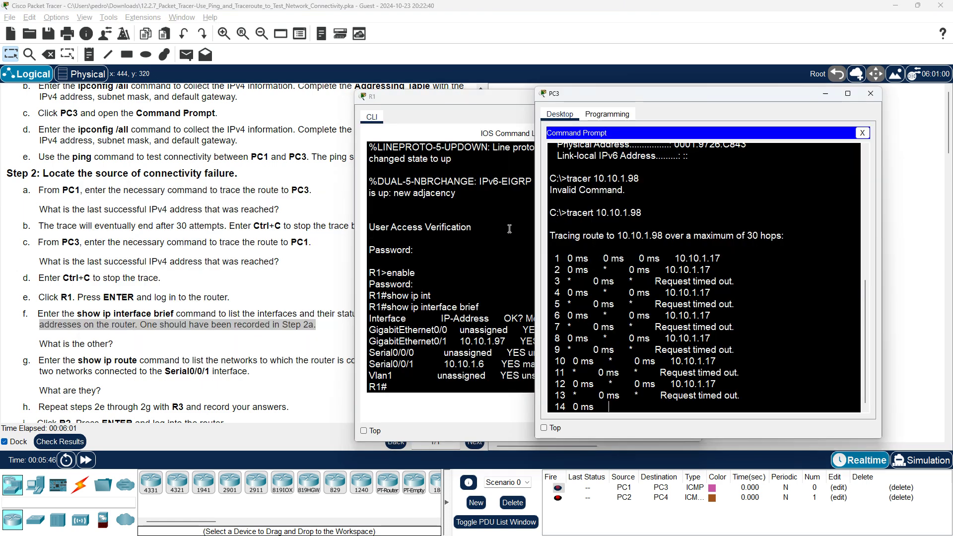
key(alt+Tab)
key(alt+Tab)
key(alt+Tab)
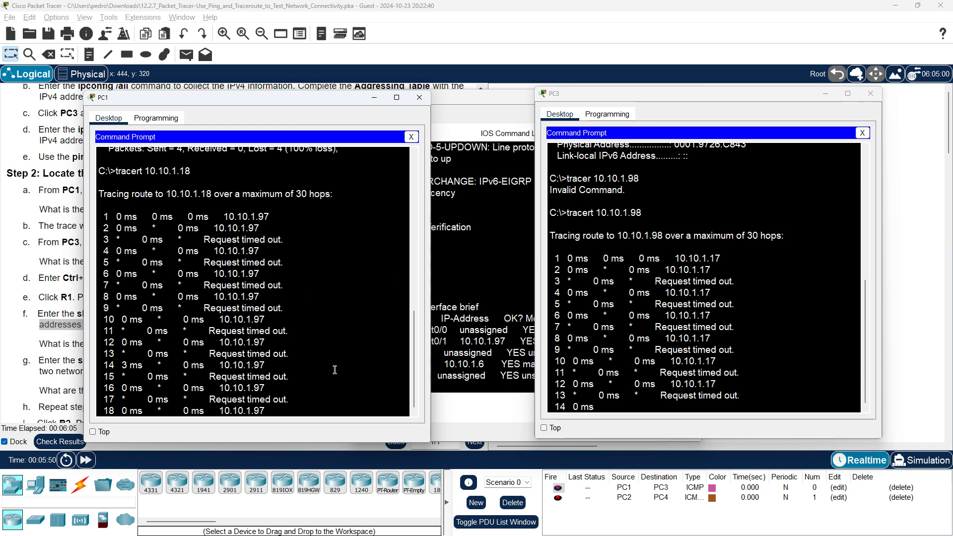
key(ctrl+c)
click(762, 360)
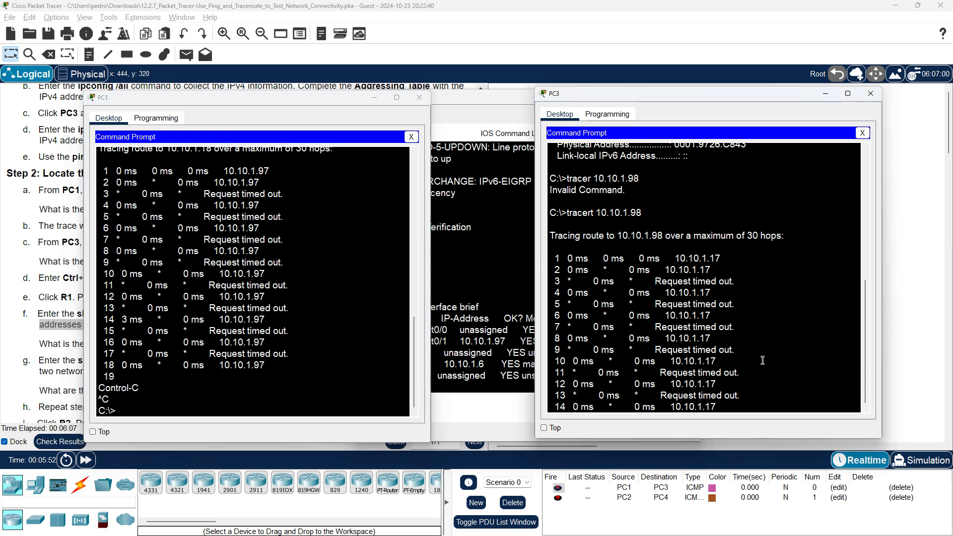
key(ctrl+c)
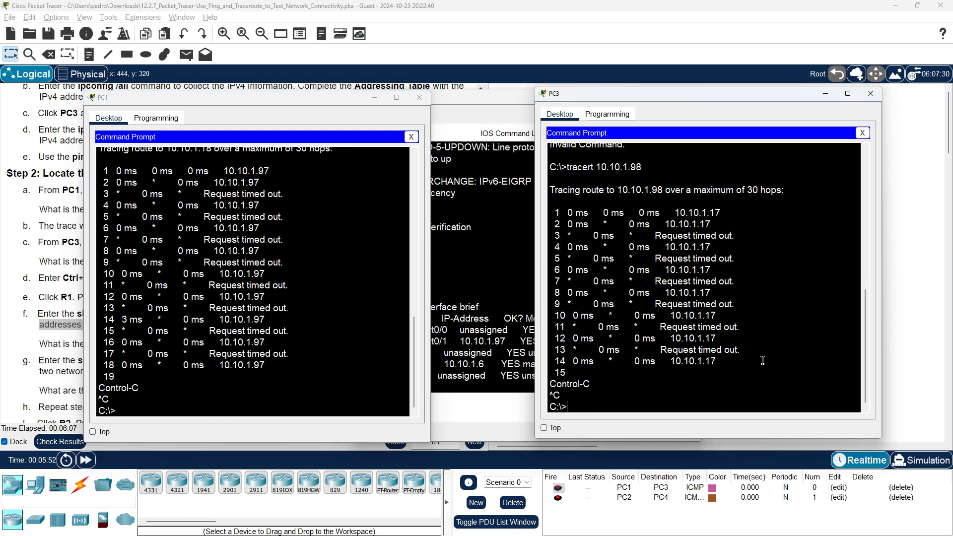
click(825, 94)
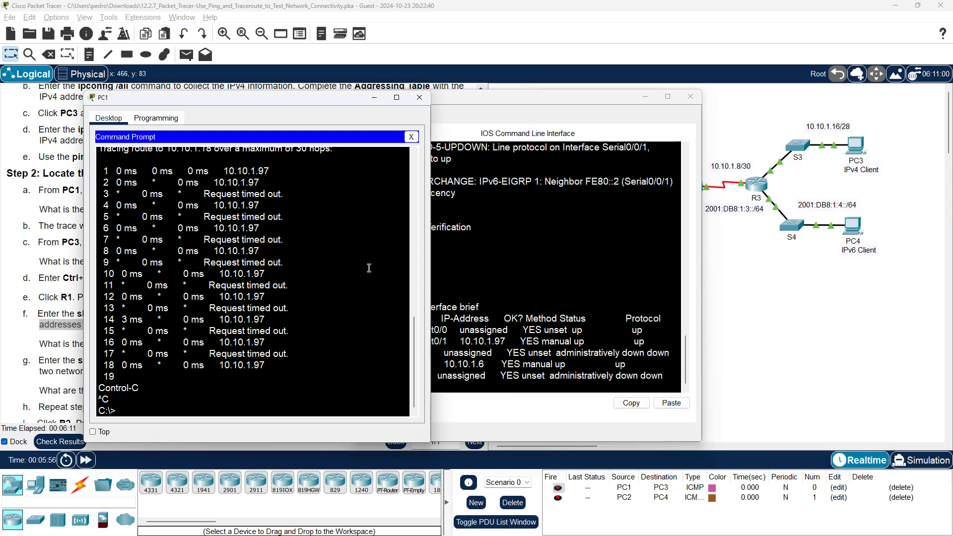
- Place the PC1 and R1 windows side by side and compare the address repeated in PC1's trace with R1's GigabitEthernet0/1 address
scroll(316, 352, up, 1)
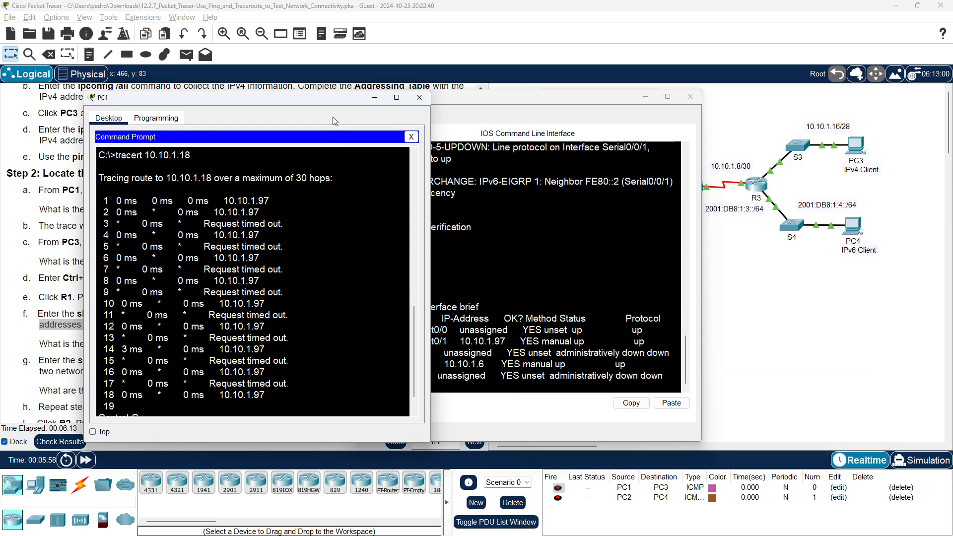
drag(322, 100, 227, 86)
drag(436, 109, 519, 97)
drag(248, 87, 325, 87)
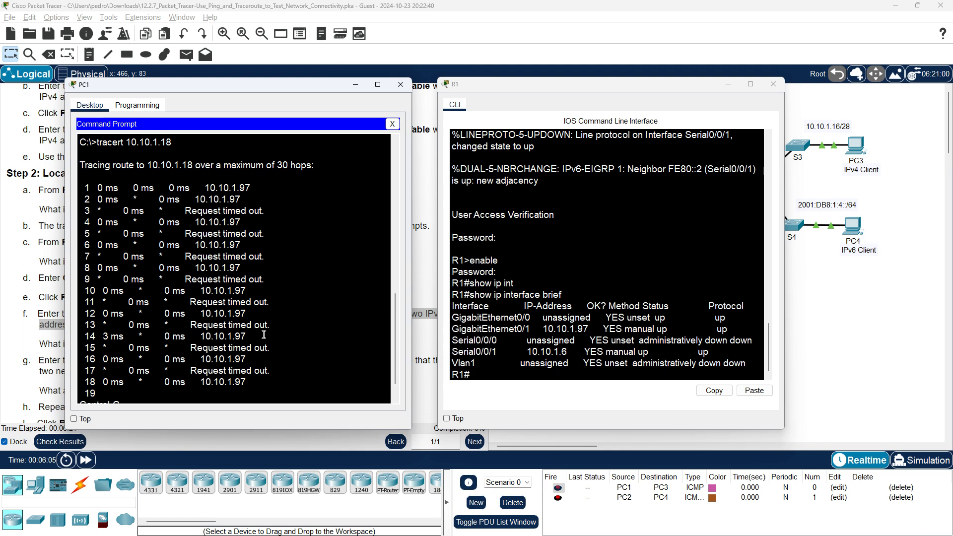
drag(247, 336, 202, 336)
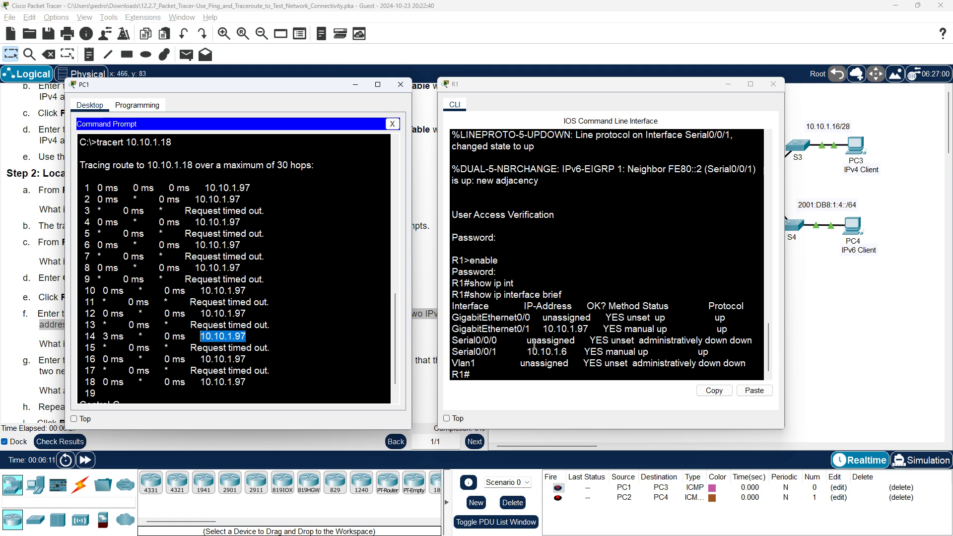
drag(543, 329, 592, 329)
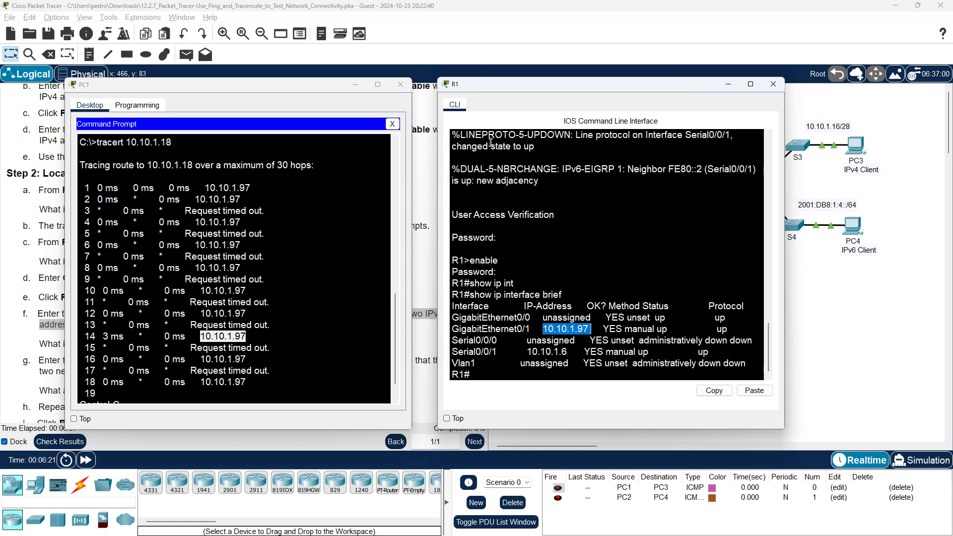
- Reread the Step 2f question and check the IPv4 address of R1's Serial0/0/1 interface in the interface listing
click(426, 167)
scroll(175, 341, down, 1)
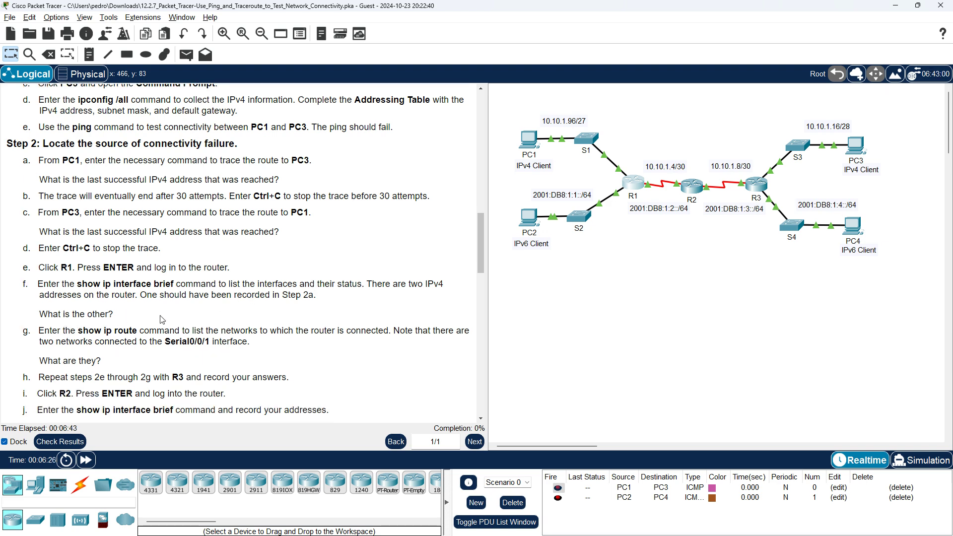
key(alt+Tab)
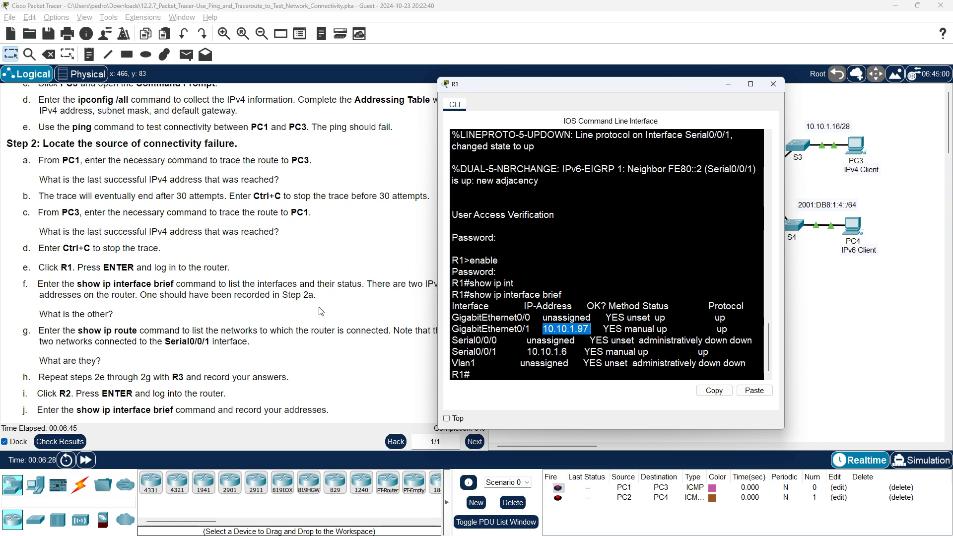
drag(529, 350, 565, 352)
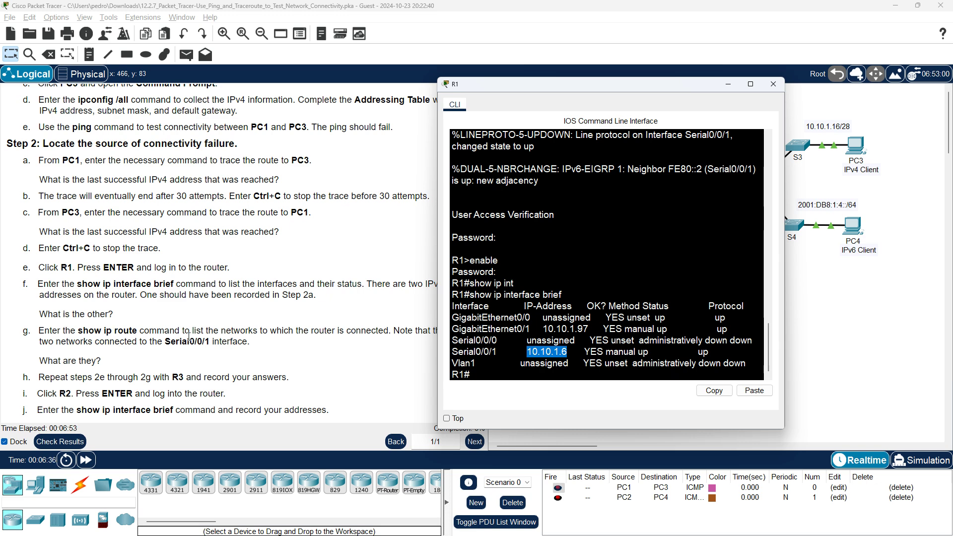
- Read Step 2g and run show ip route on R1 to list its connected networks
click(288, 343)
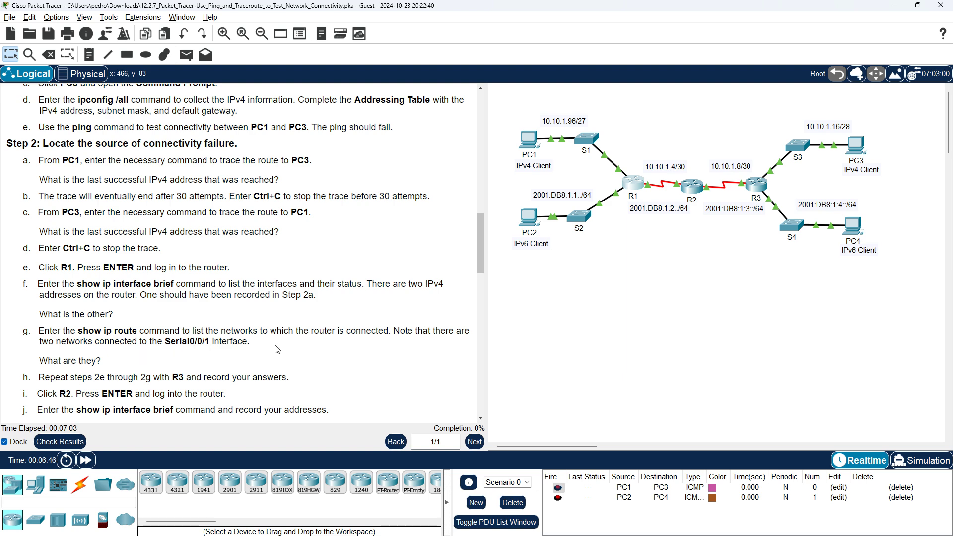
key(alt+Tab)
click(612, 367)
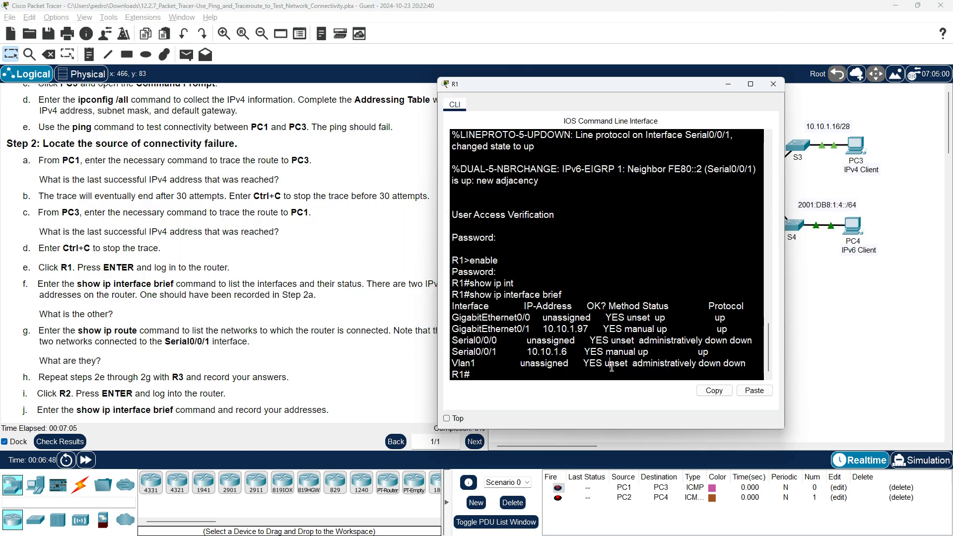
key(Return)
key(Return)
key(Return)
key(Return)
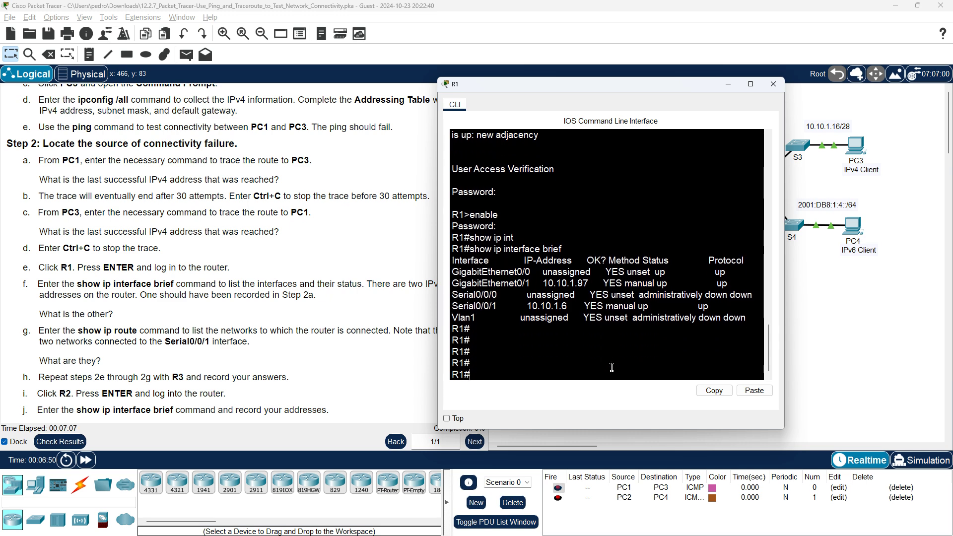
text(show ip ro)
key(Tab)
key(Return)
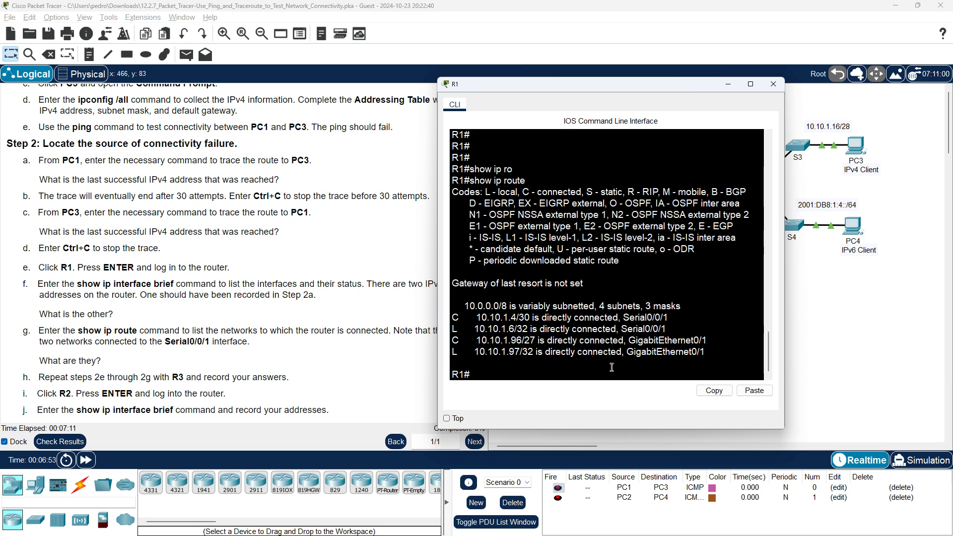
- Review R1's show ip interface brief output against its show ip route output
scroll(600, 337, up, 3)
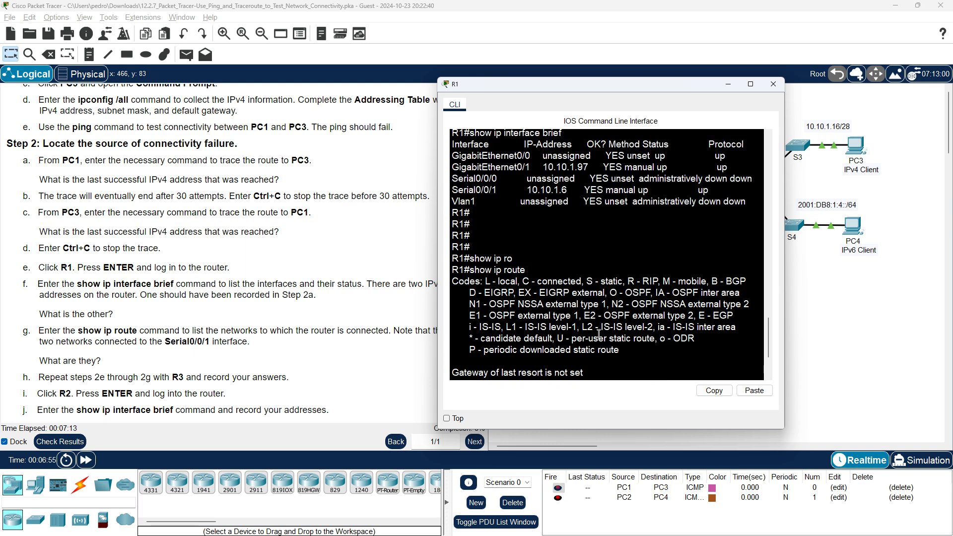
scroll(599, 333, down, 1)
scroll(598, 333, up, 2)
scroll(598, 333, up, 1)
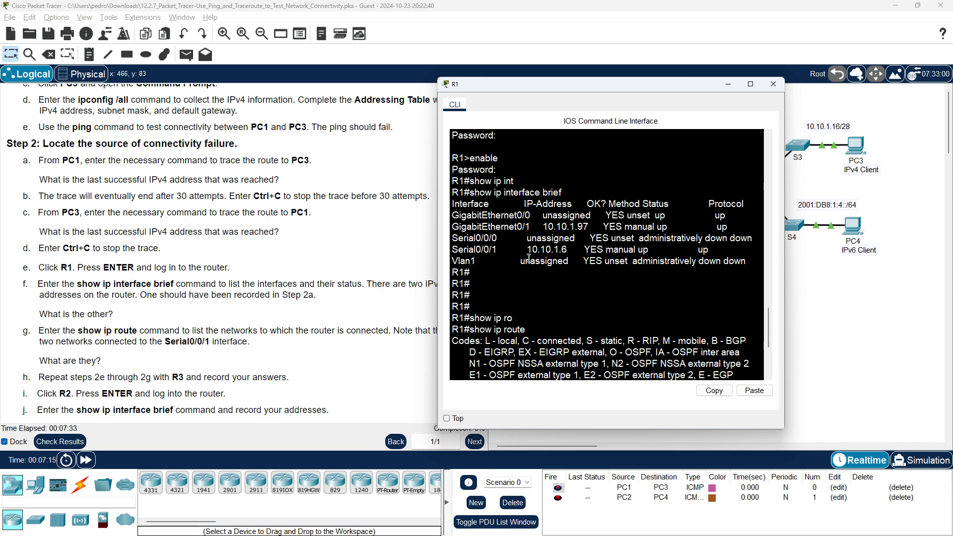
scroll(525, 255, down, 2)
scroll(524, 255, down, 3)
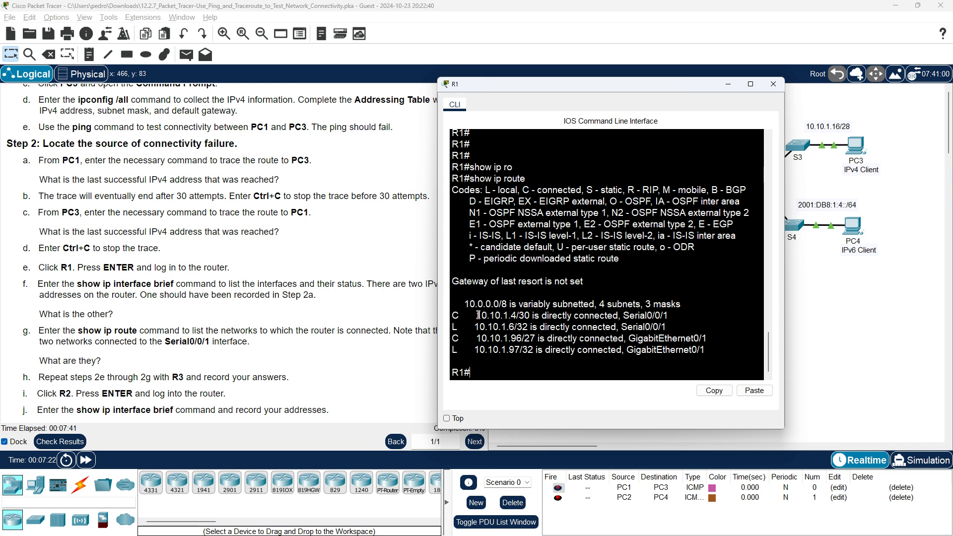
- Examine the connected and local Serial0/0/1 routes in R1's routing table alongside the Step 2g question
drag(477, 315, 681, 329)
click(661, 317)
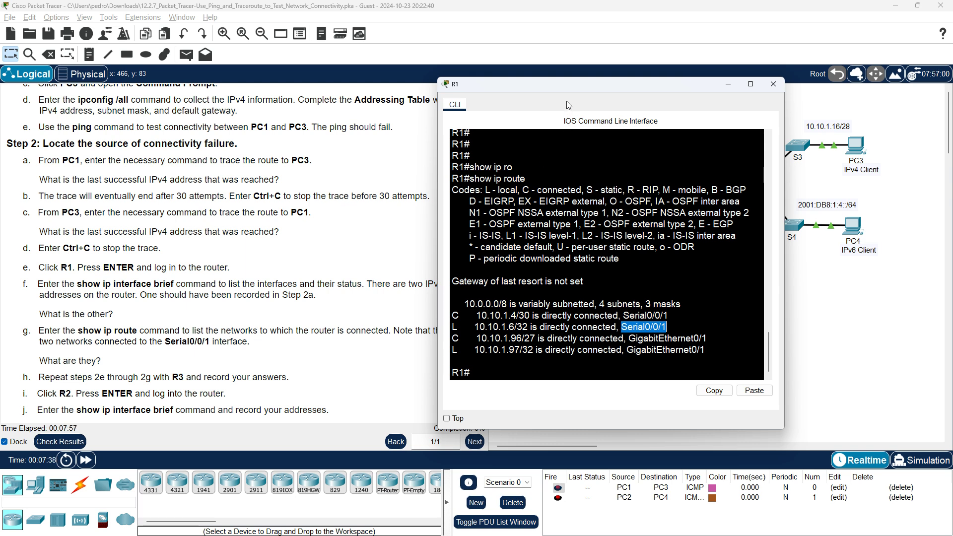
drag(568, 84, 632, 83)
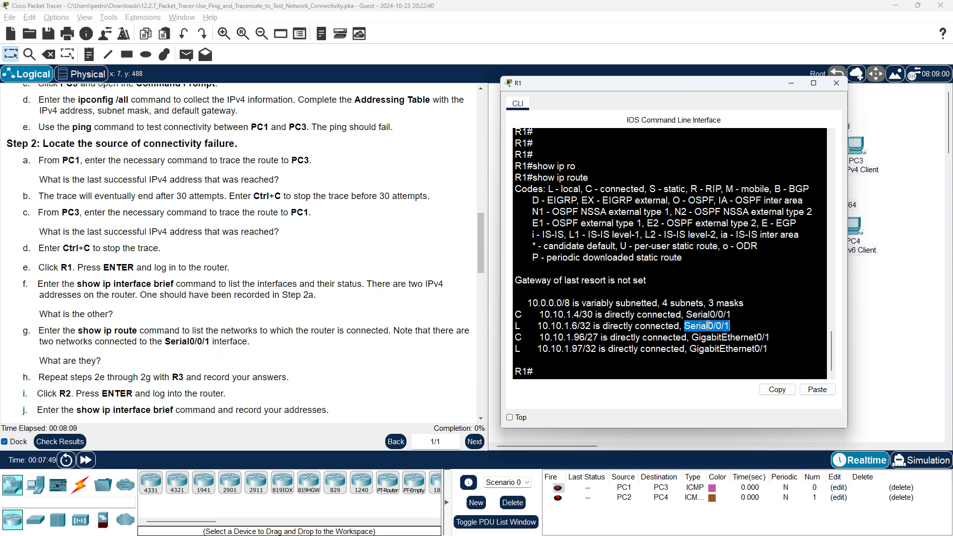
drag(729, 326, 514, 318)
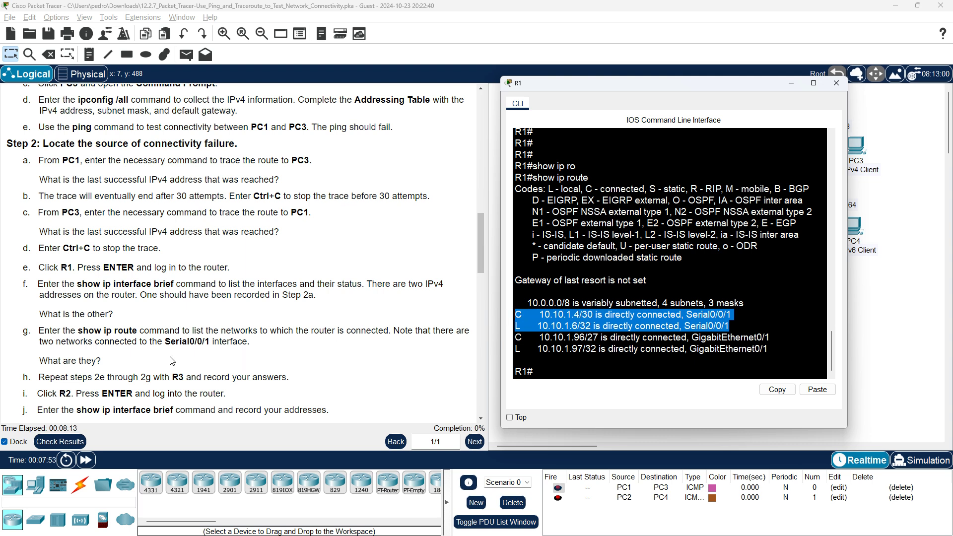
click(607, 324)
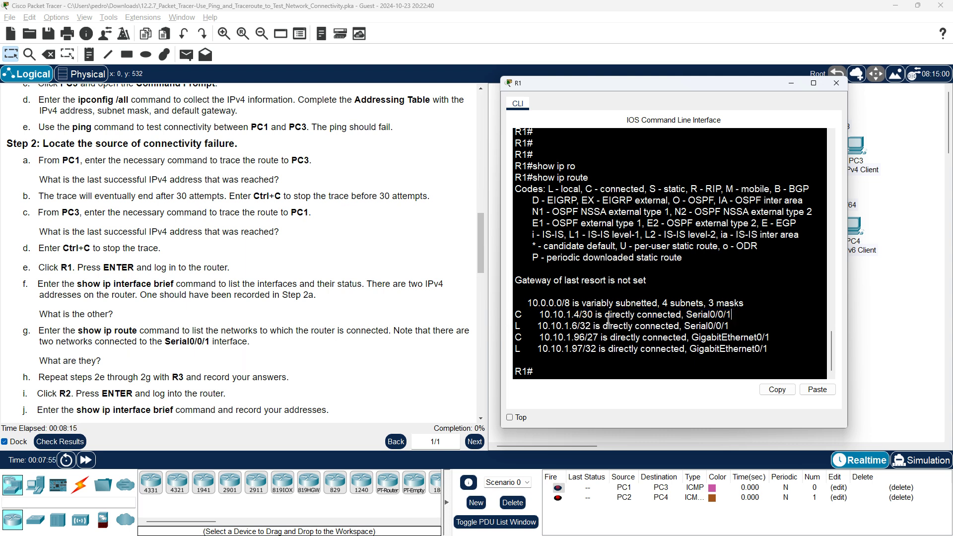
drag(535, 326, 739, 332)
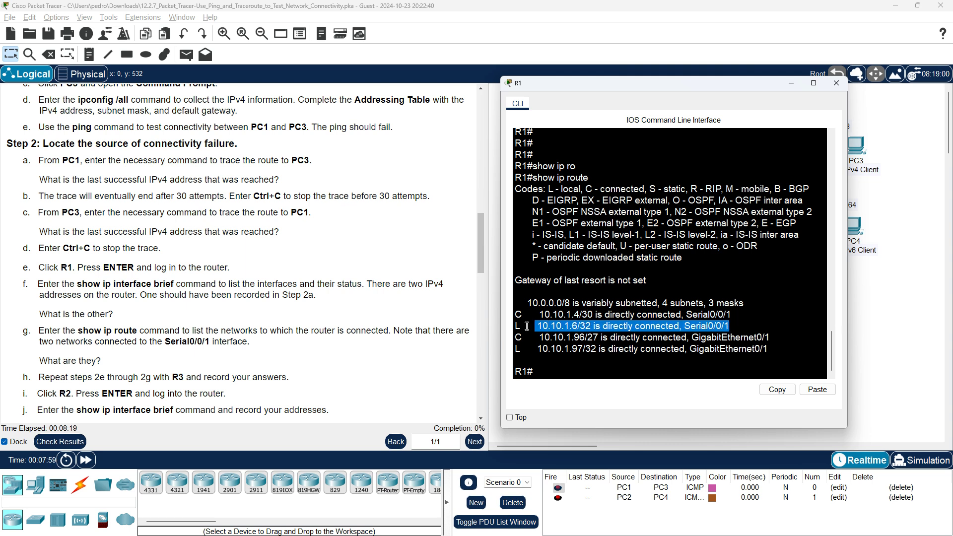
drag(527, 326, 514, 314)
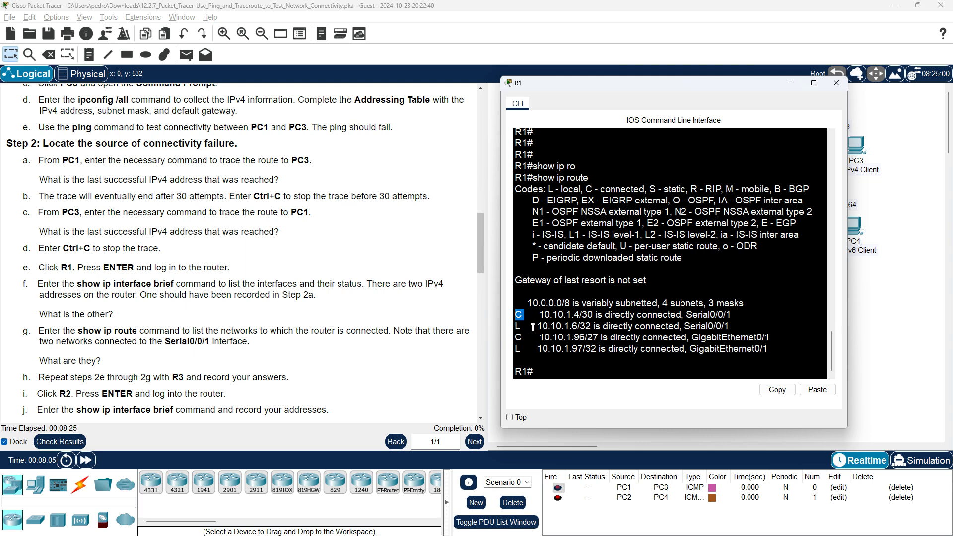
drag(535, 327, 577, 326)
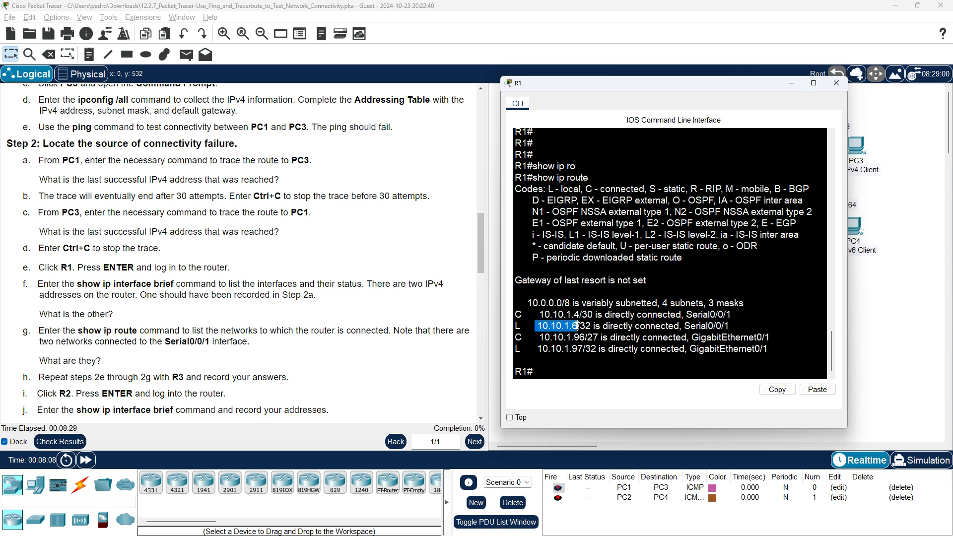
drag(535, 315, 574, 314)
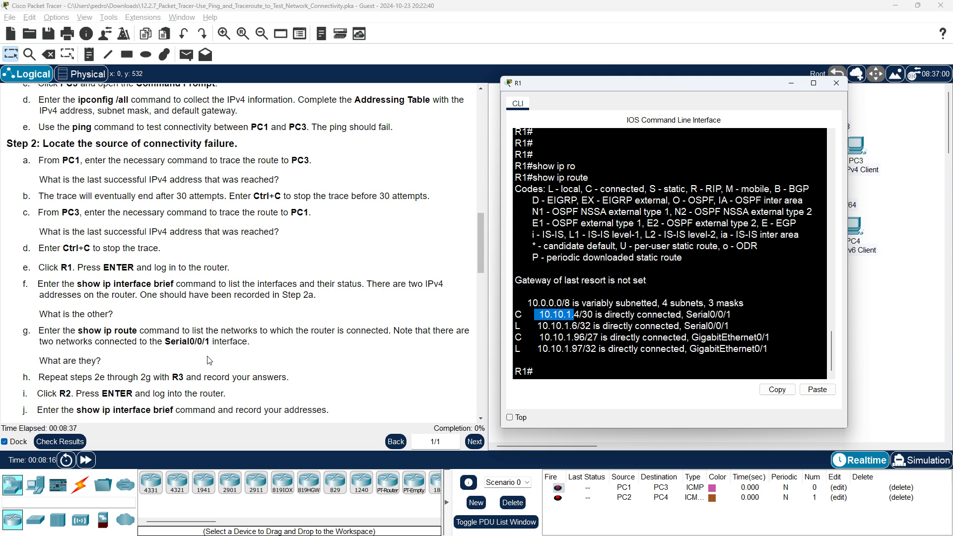
- Read the remaining Step 2 instructions for R3 and R2, and minimize R1's window
scroll(211, 361, down, 1)
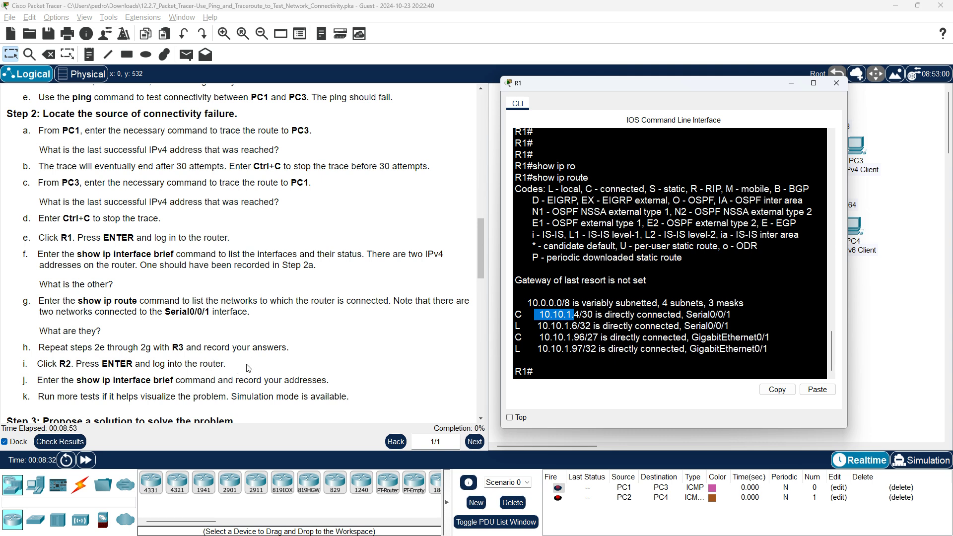
scroll(251, 368, down, 1)
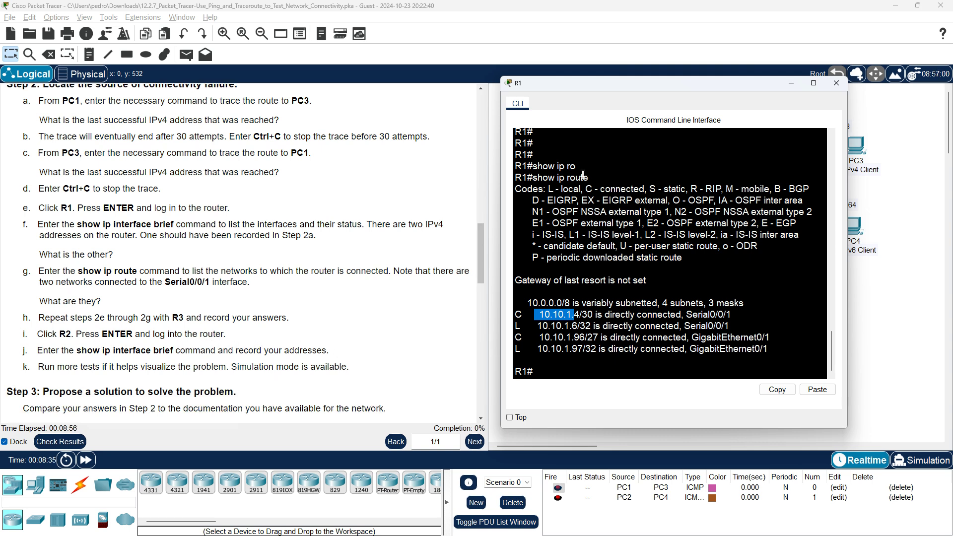
click(790, 83)
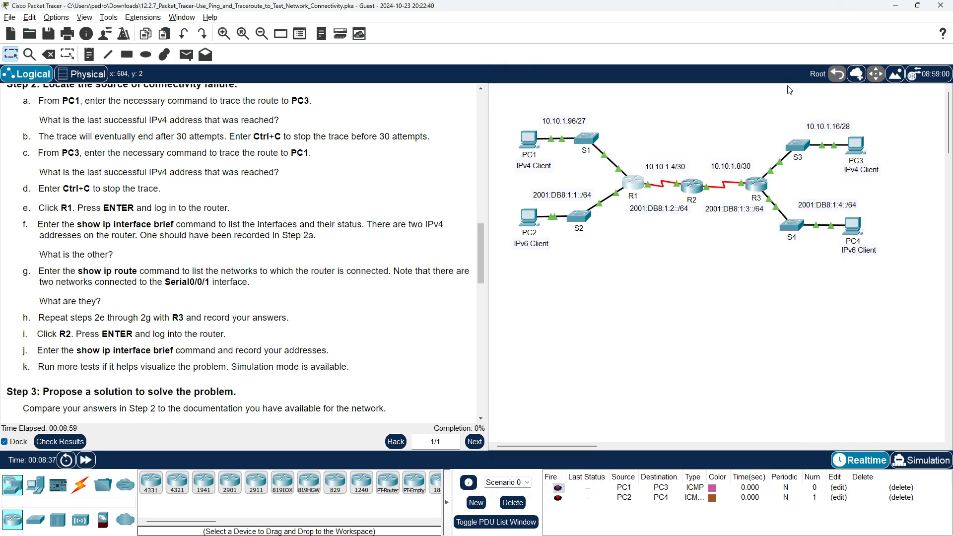
- Open R2's command line, log in with the user EXEC password, and enter privileged mode using enable and the privileged EXEC password
click(697, 190)
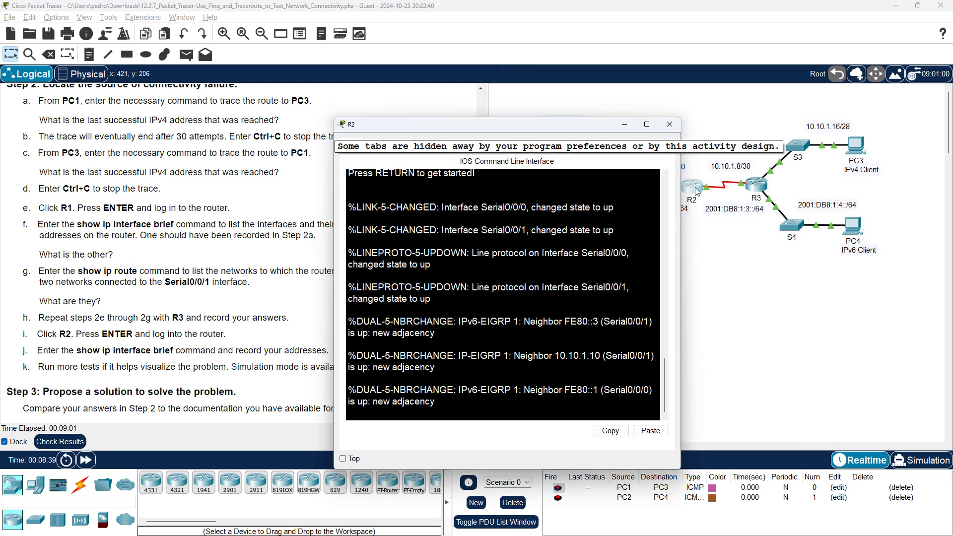
key(Return)
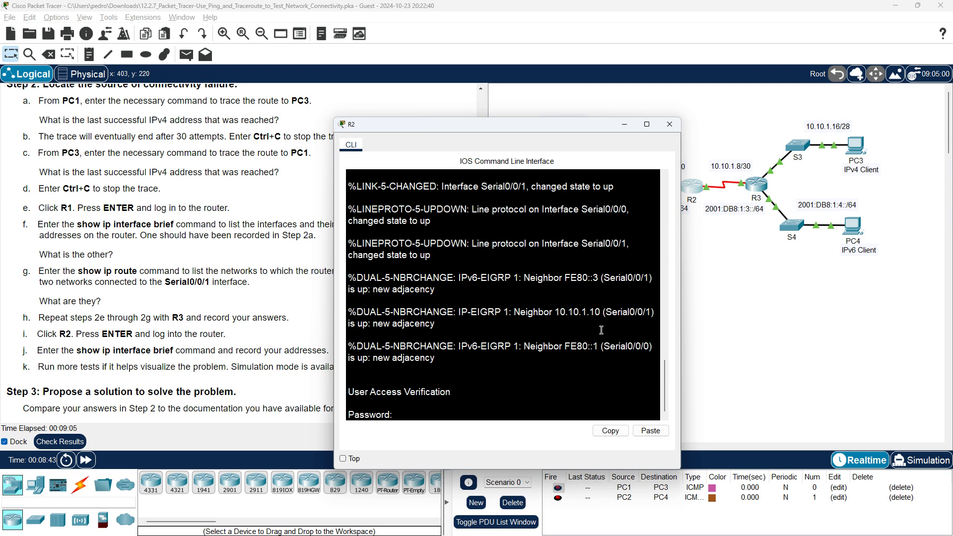
key(Return)
text(enable)
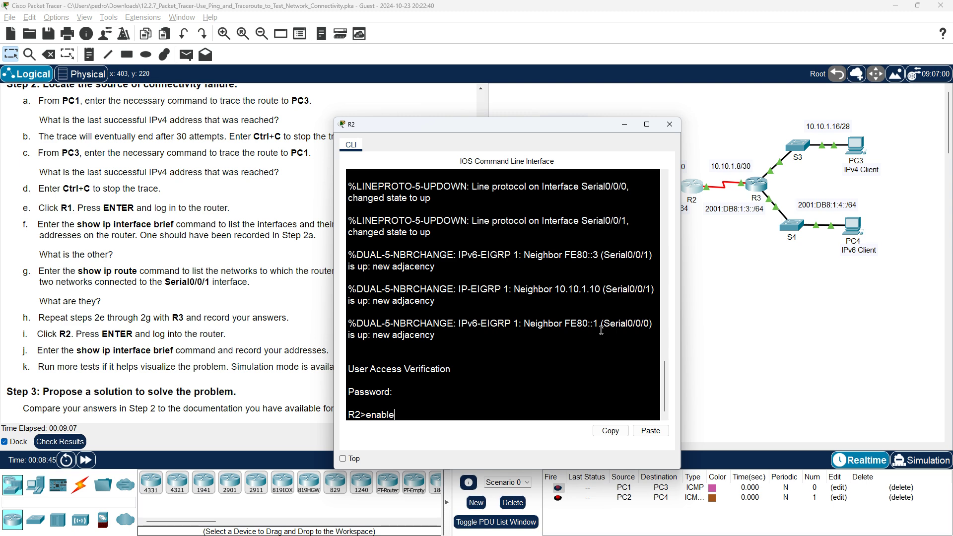
key(Return)
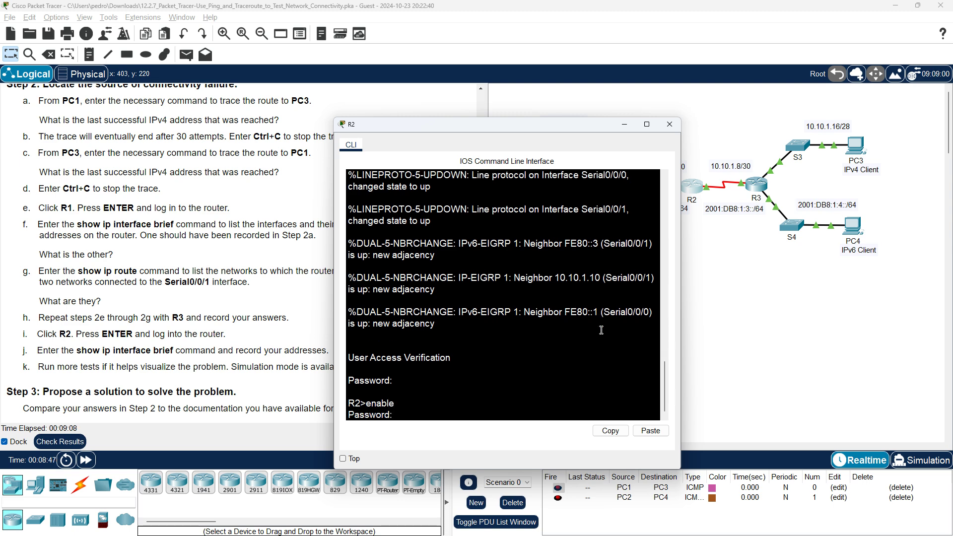
key(Return)
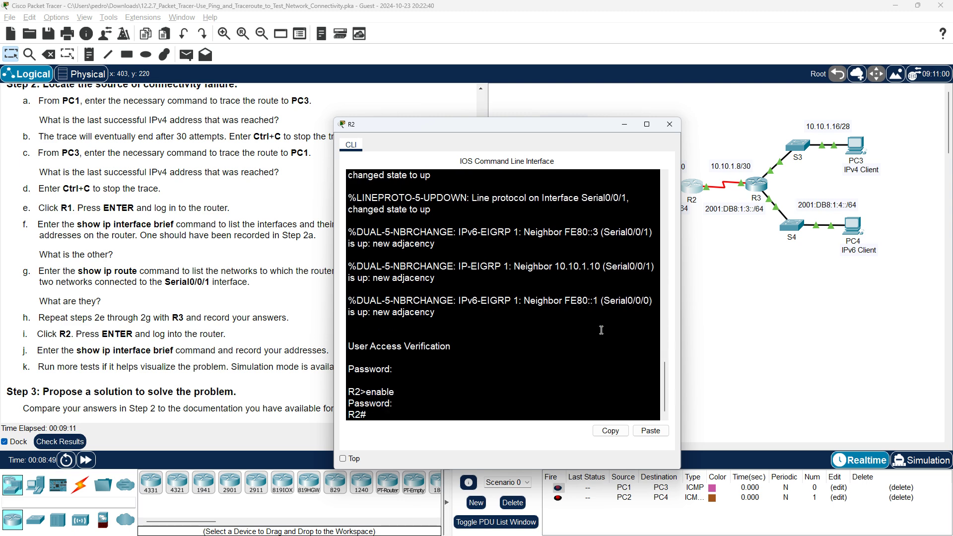
- Run show ip interface brief on R2 and move its window clear of the Step 2 instructions
text(shoe)
key(BackSpace)
key(Tab)
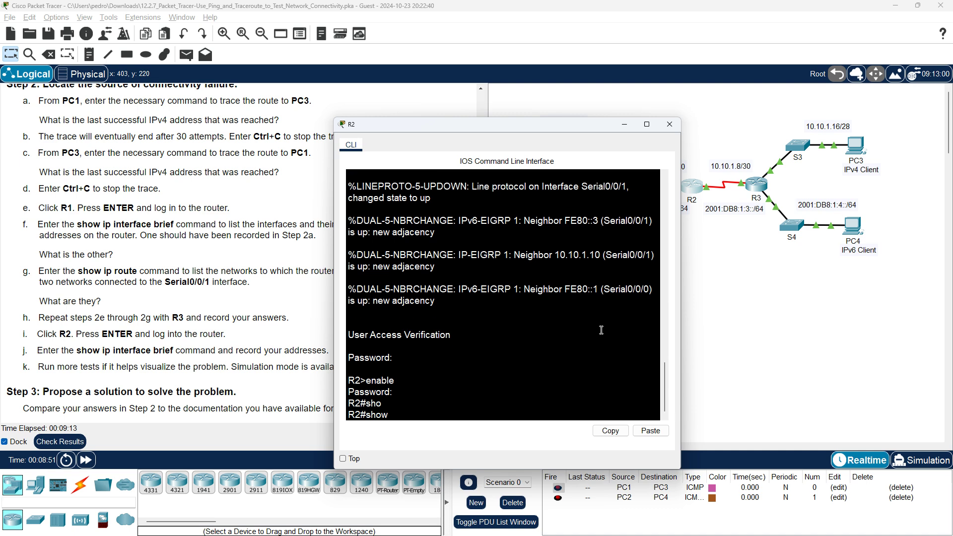
text(ip int)
key(Tab)
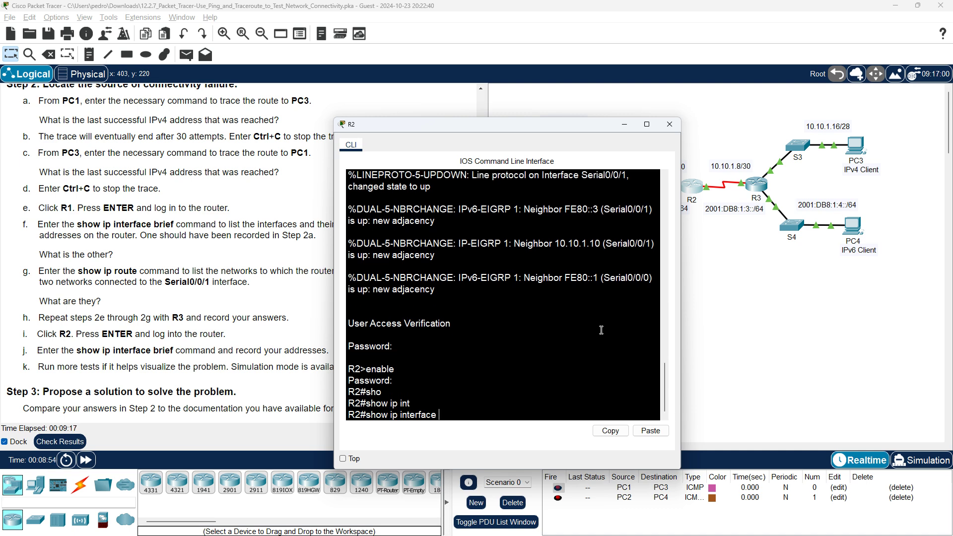
text(bri)
key(Tab)
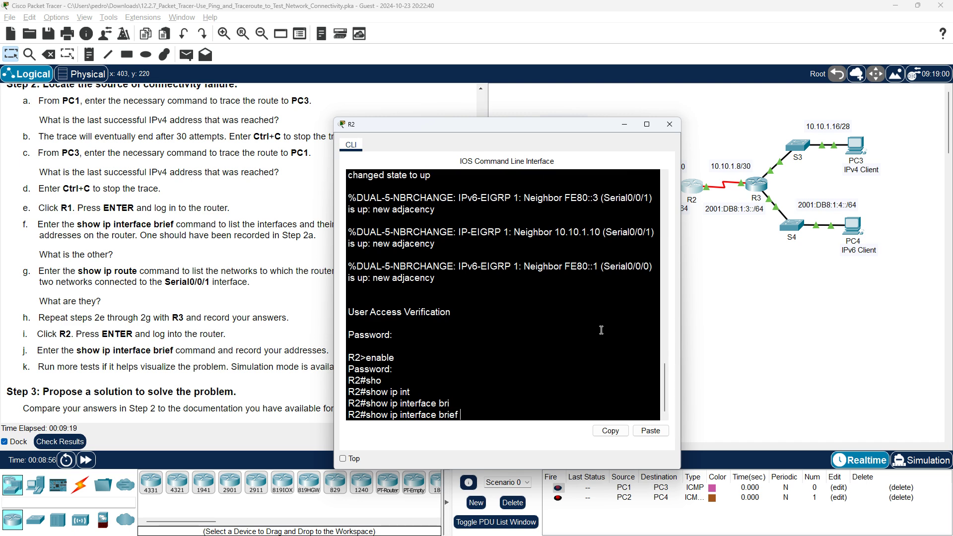
key(Return)
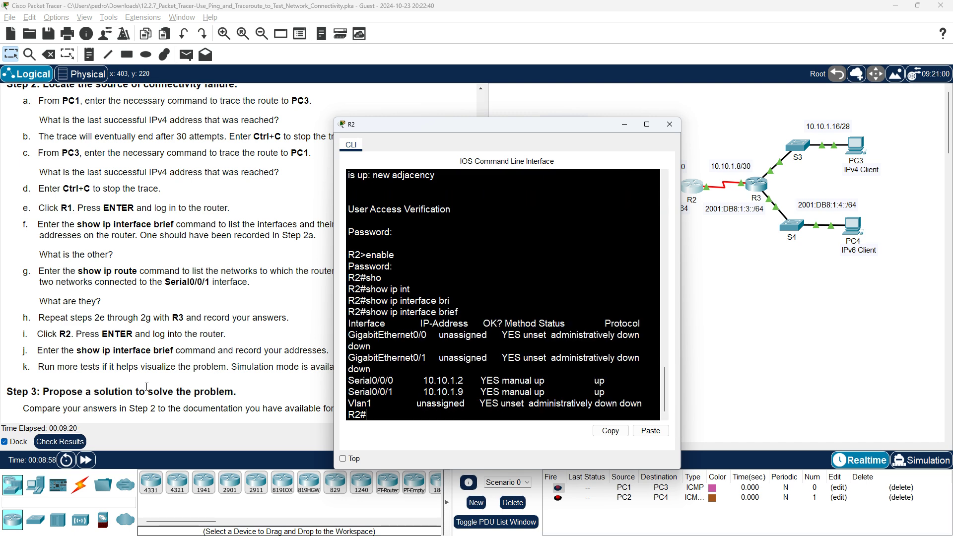
drag(502, 125, 614, 100)
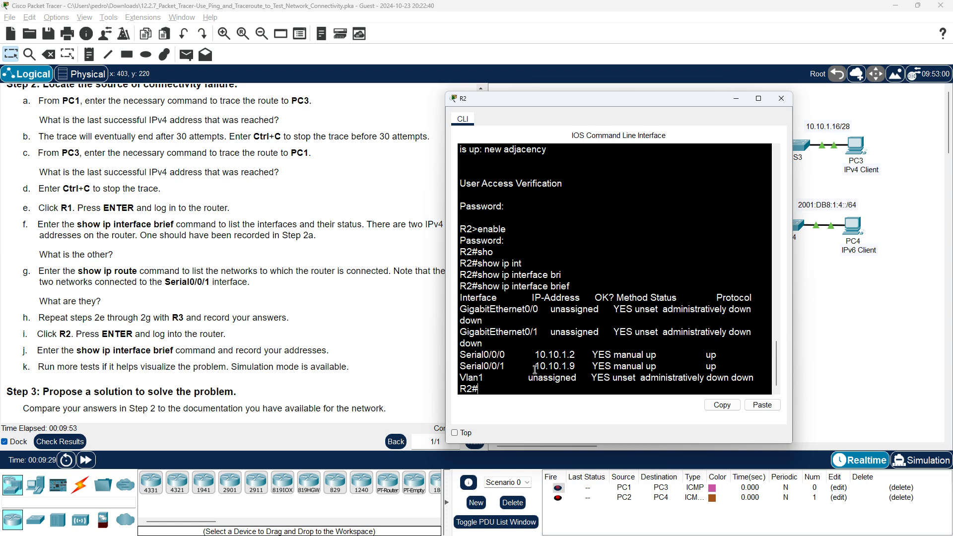
- Read the instructions for Steps 3 to 6 on proposing, implementing, verifying and documenting the IPv4 solution
scroll(353, 373, down, 2)
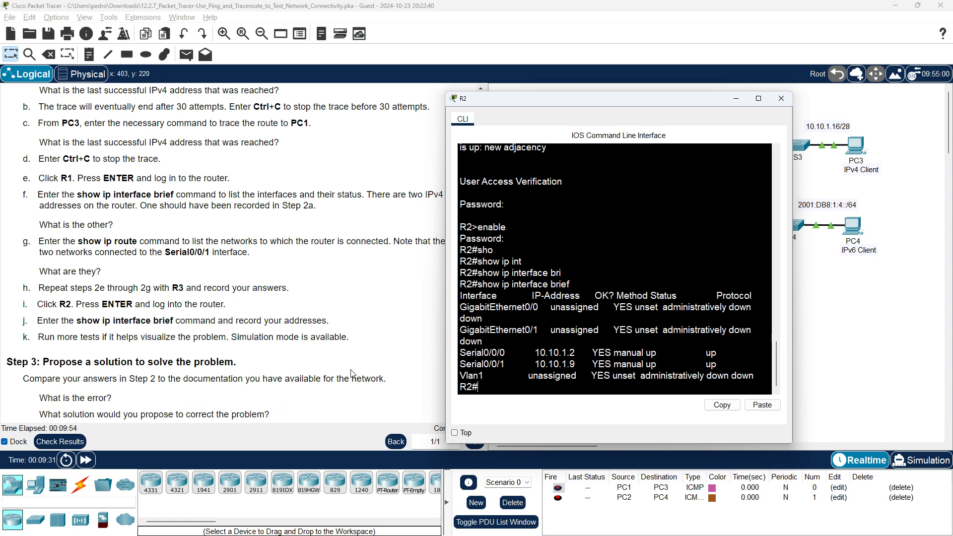
click(88, 337)
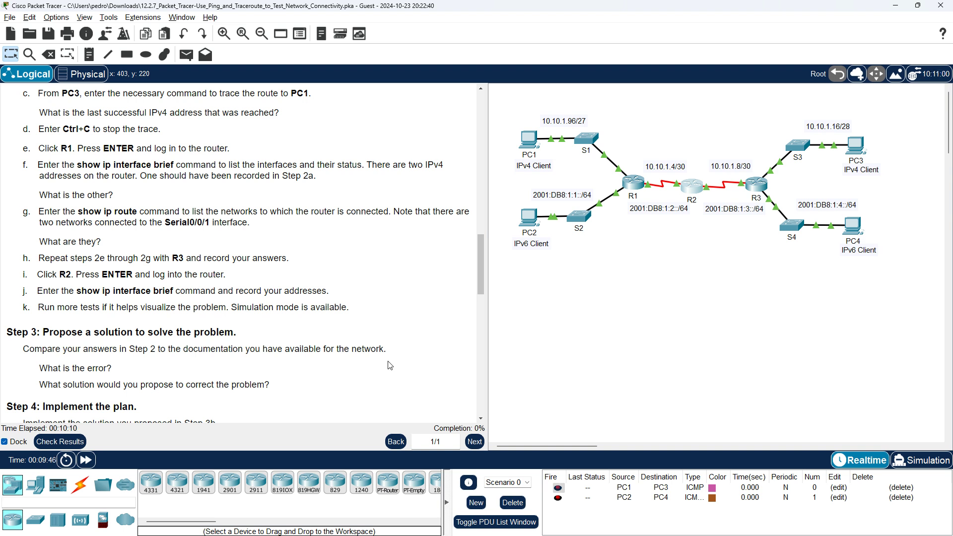
scroll(390, 366, down, 1)
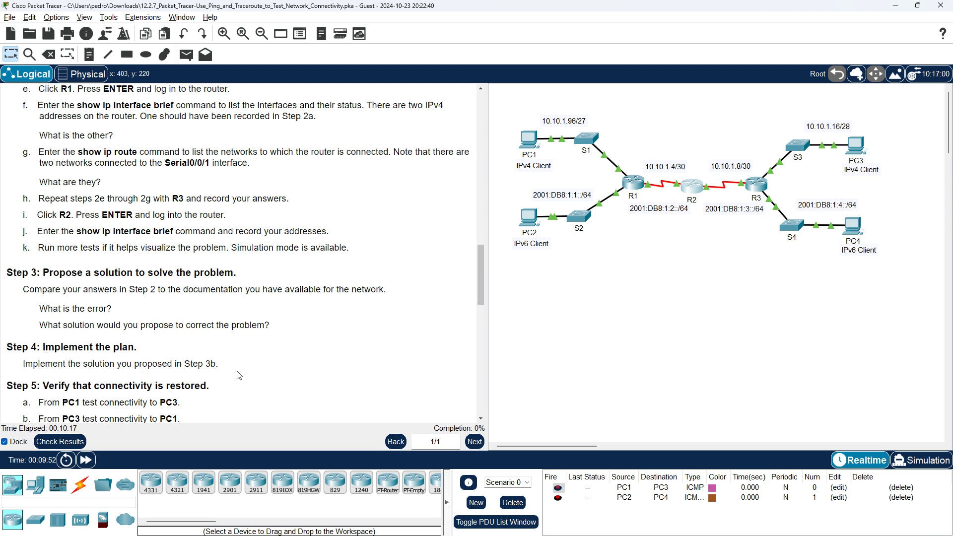
scroll(239, 375, down, 1)
scroll(239, 375, down, 1)
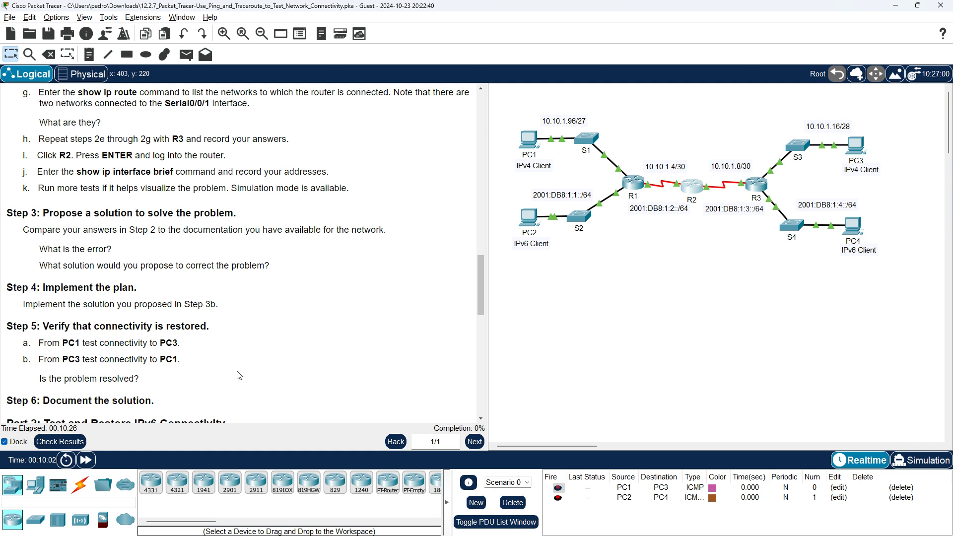
scroll(239, 375, down, 2)
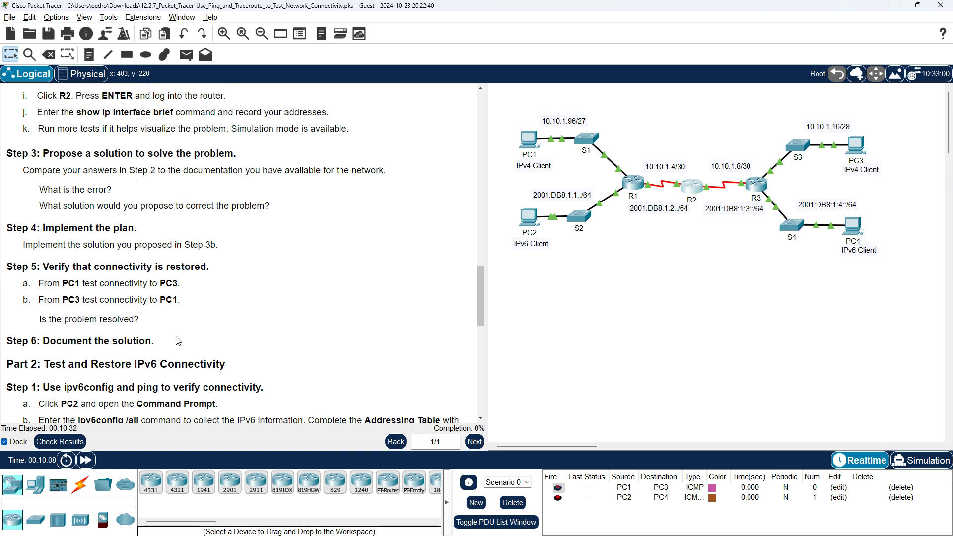
- Return to the Addressing Table in the instructions, close R2's window and bring R1's command line forward
scroll(178, 341, up, 20)
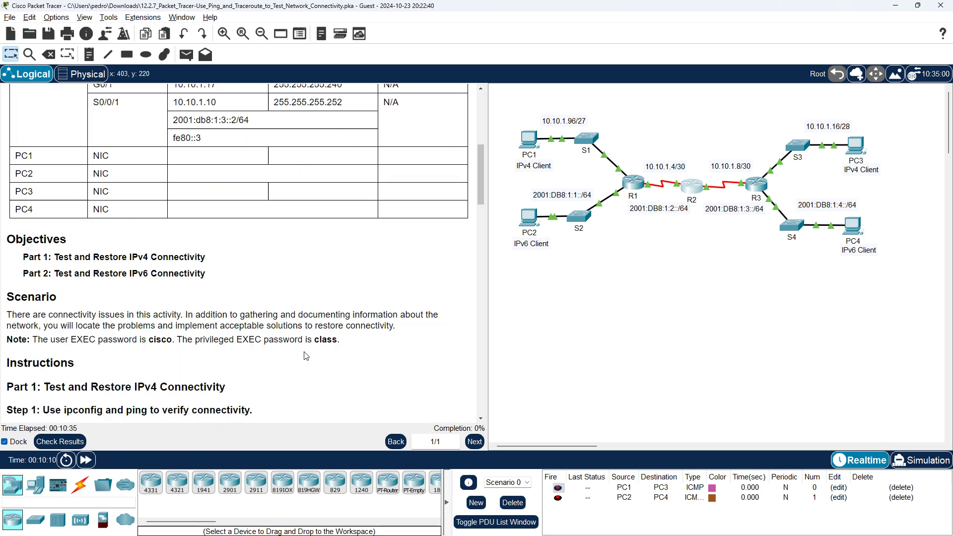
scroll(306, 356, up, 12)
scroll(307, 355, down, 2)
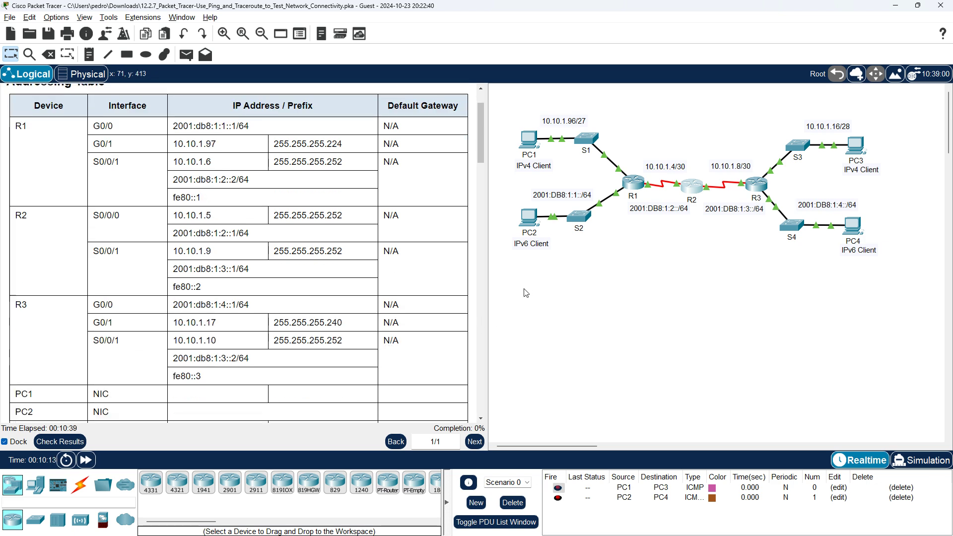
scroll(337, 286, up, 2)
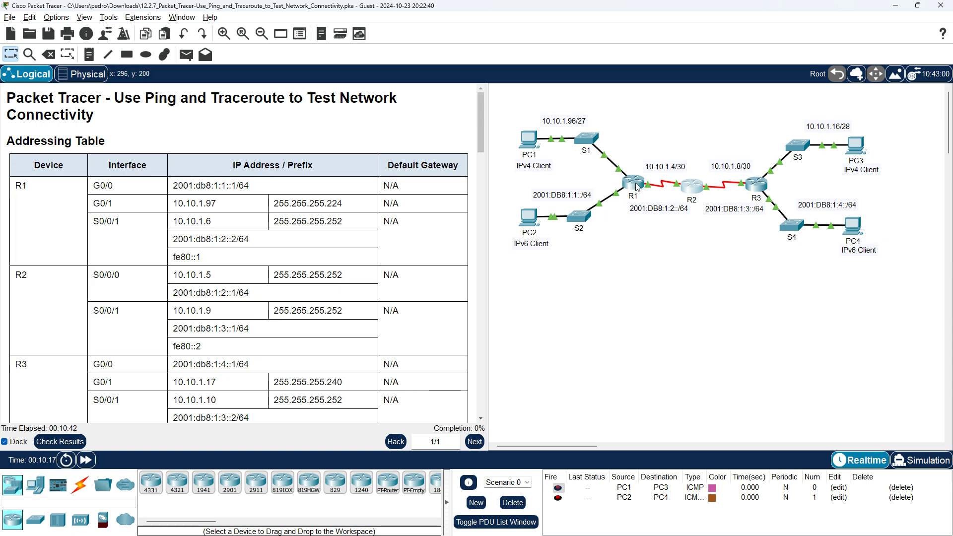
mouse_move(638, 187)
key(alt+Tab)
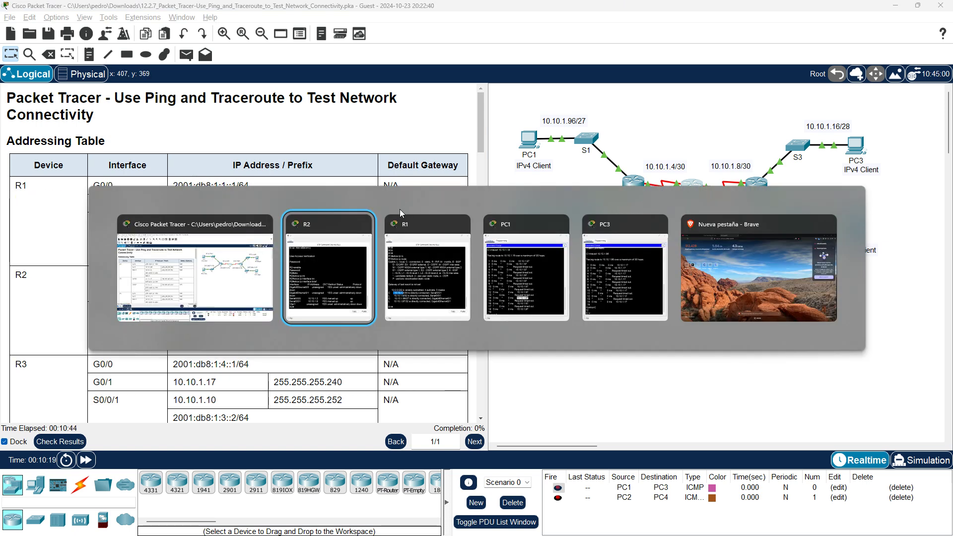
click(362, 224)
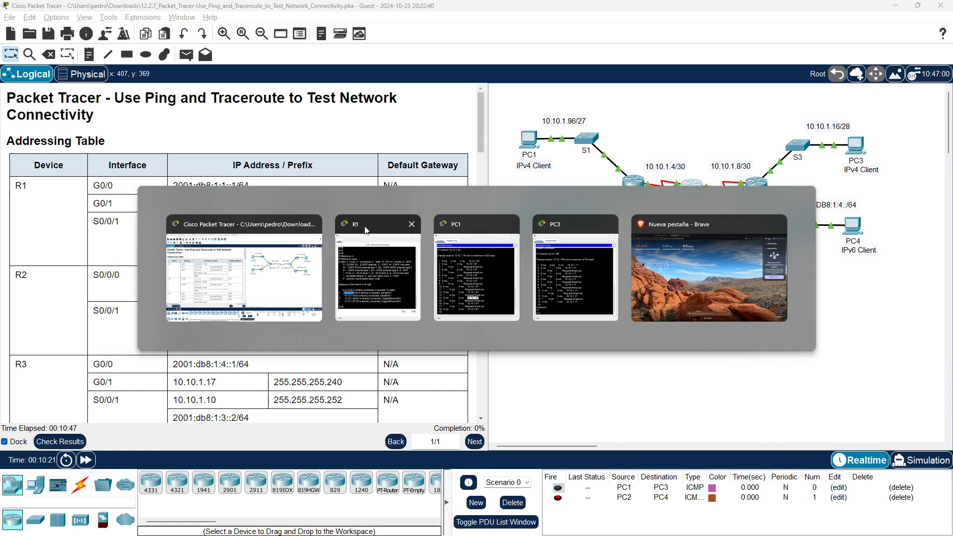
click(373, 267)
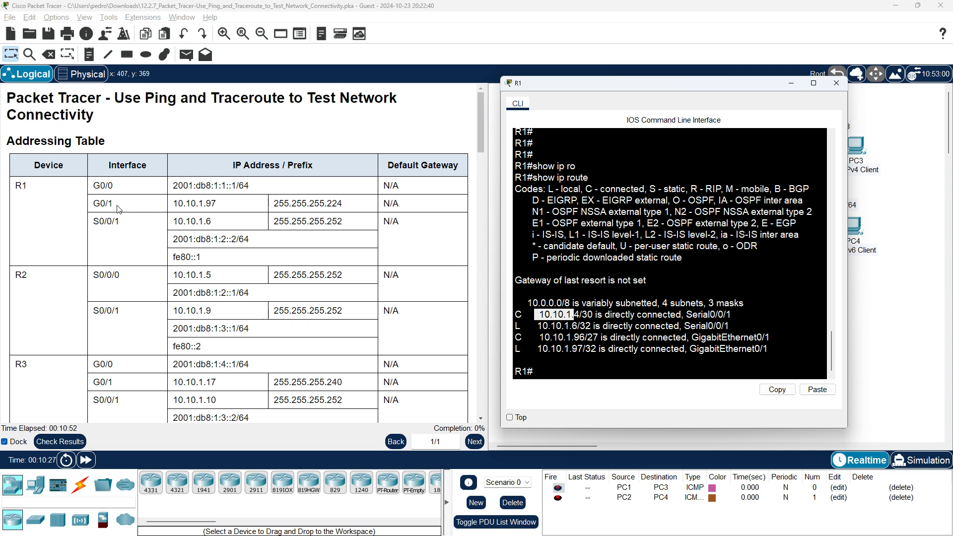
- Compare R1's GigabitEthernet0/1 and Serial0/0/1 addresses in the interface brief output with the Addressing Table, and close R1's window
scroll(556, 268, up, 4)
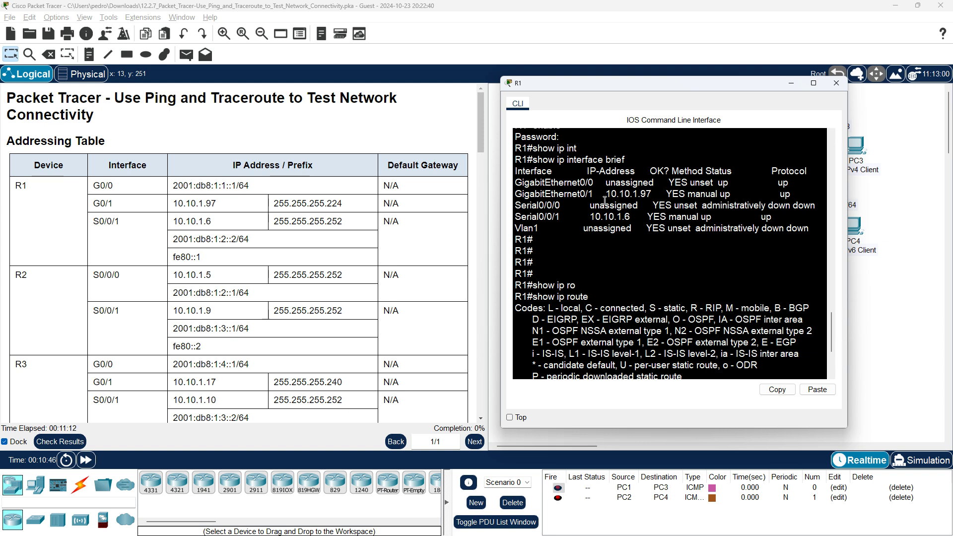
drag(605, 194, 796, 199)
click(797, 199)
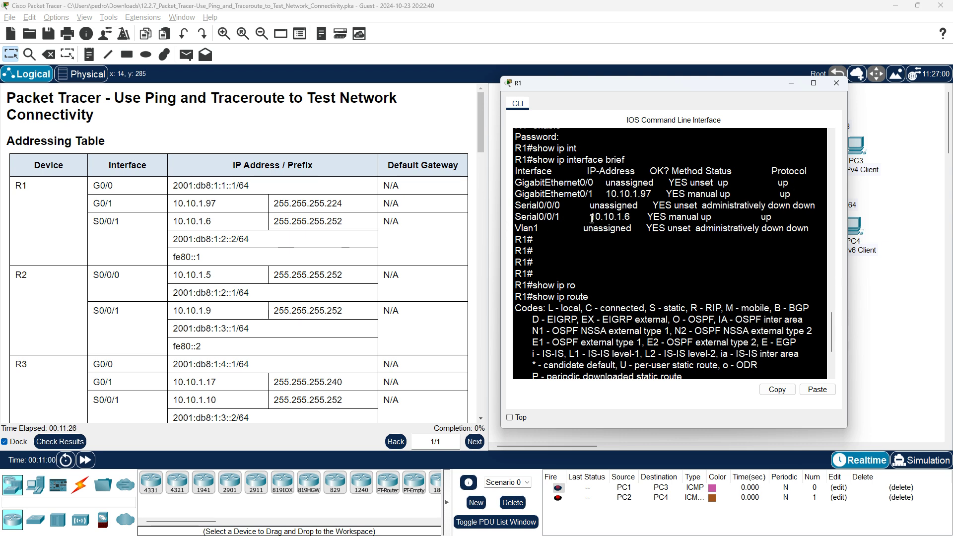
drag(589, 218, 632, 221)
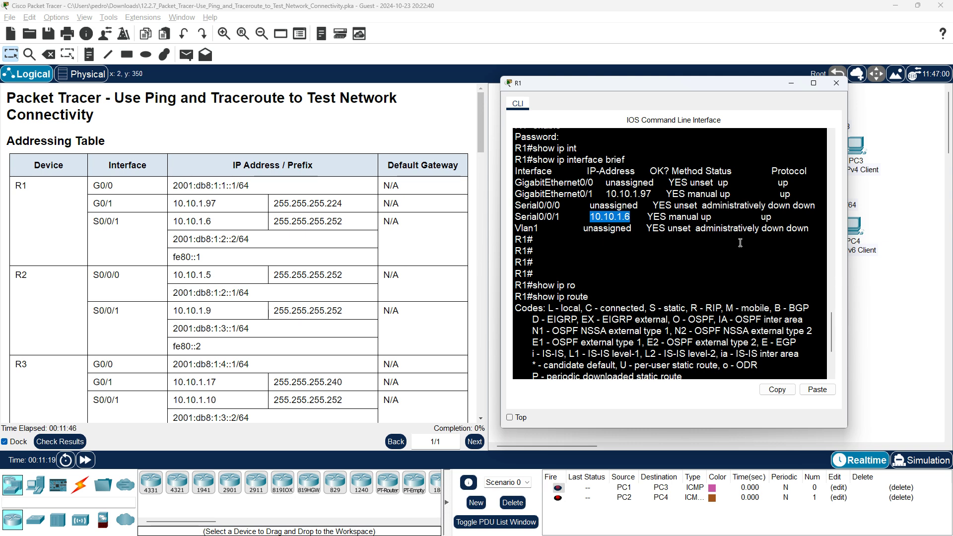
scroll(740, 242, down, 1)
scroll(739, 242, down, 1)
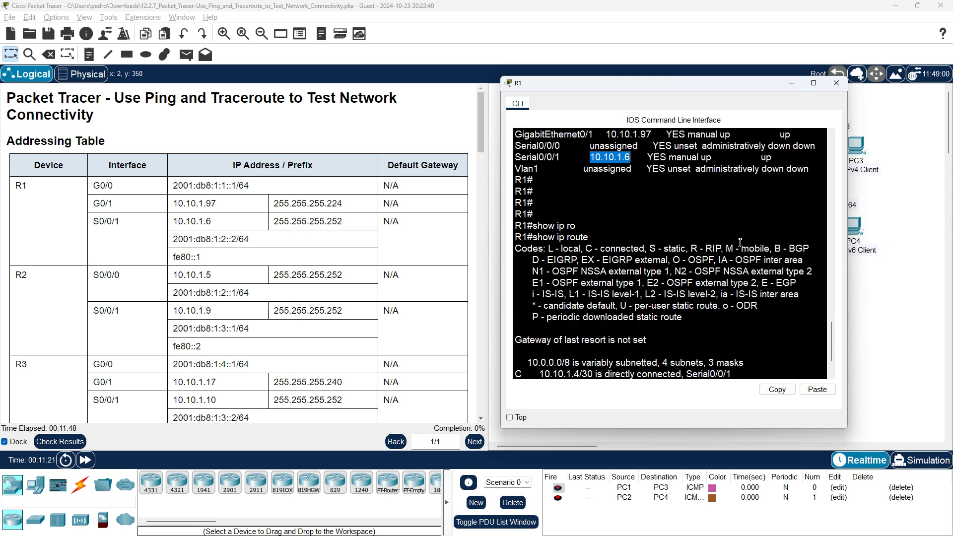
scroll(740, 242, up, 2)
click(839, 80)
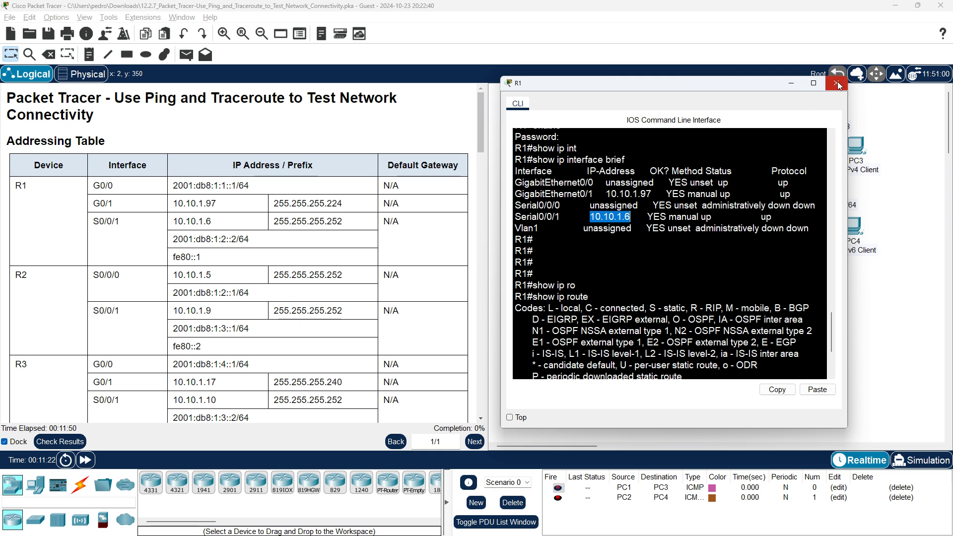
- Reopen R2's command line beside the Addressing Table and compare its Serial0/0/0 and Serial0/0/1 addresses with the documented ones
click(695, 188)
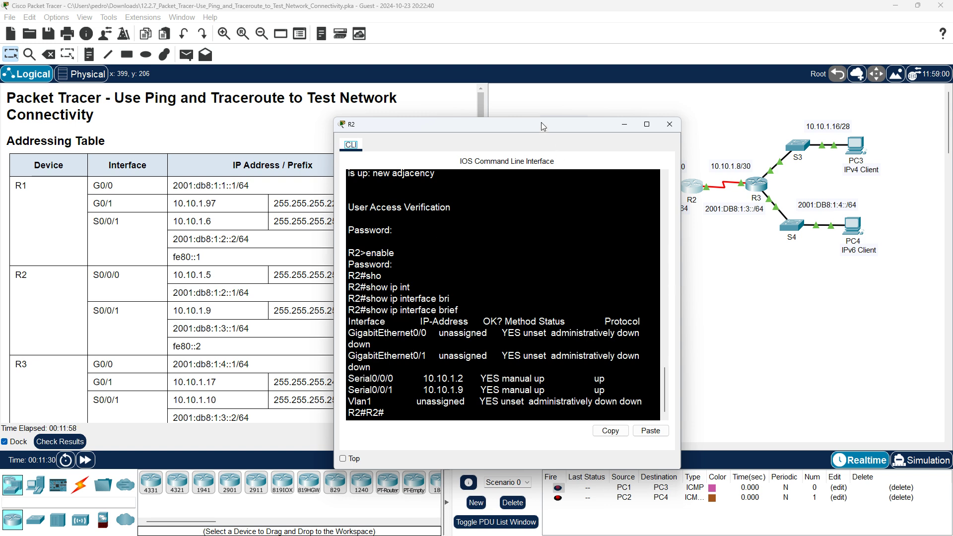
drag(543, 127, 648, 76)
drag(585, 76, 629, 85)
scroll(237, 286, down, 1)
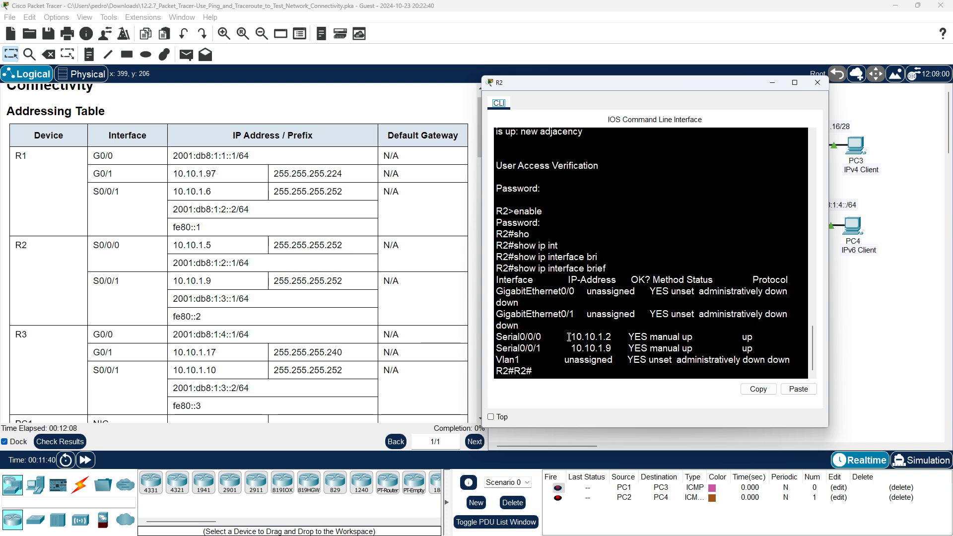
drag(568, 337, 612, 336)
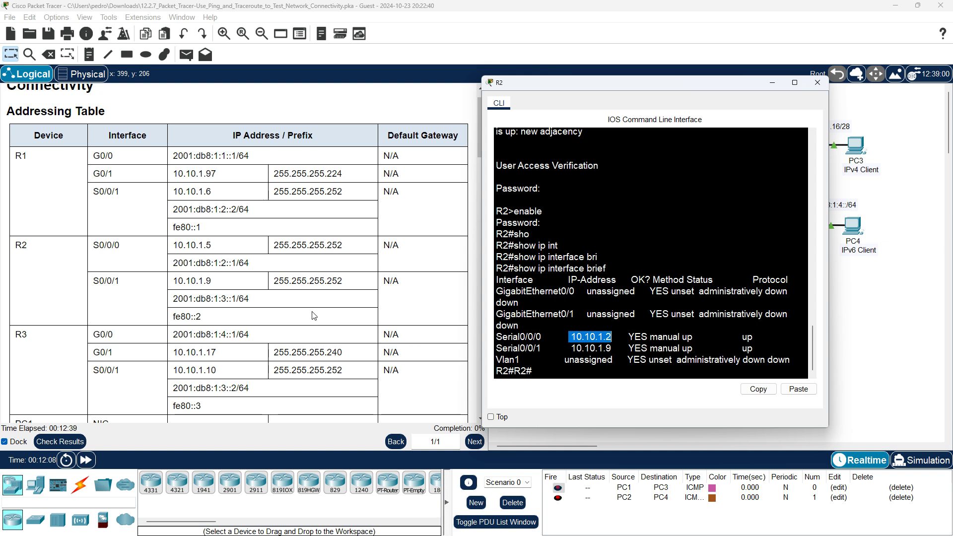
click(570, 351)
drag(570, 351, 615, 351)
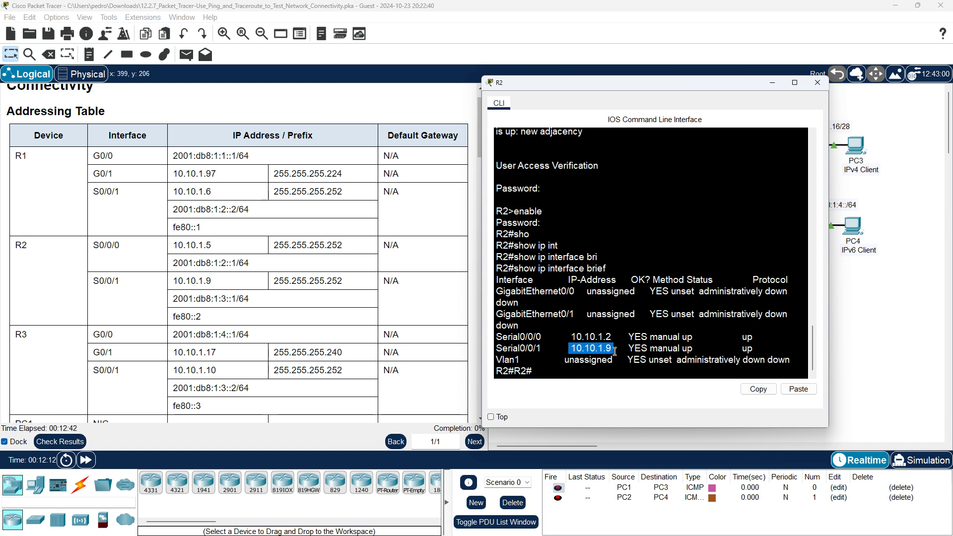
click(608, 375)
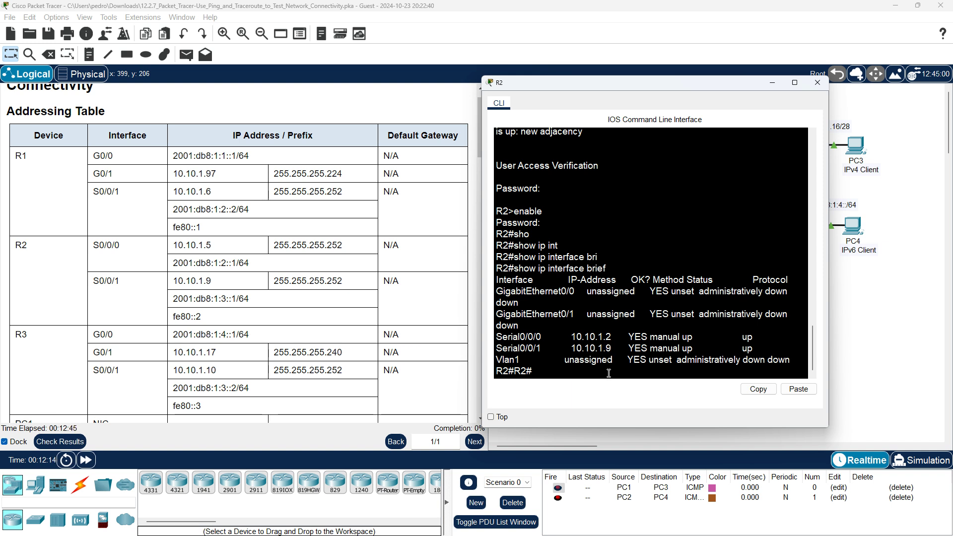
- Enter global configuration mode on R2 with configure terminal
key(Return)
key(Return)
key(Return)
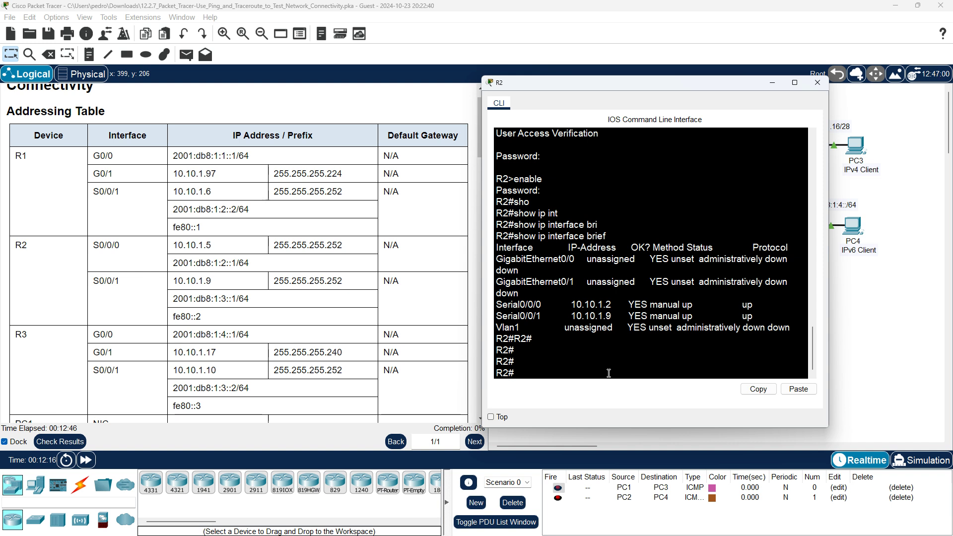
text(conf)
key(Tab)
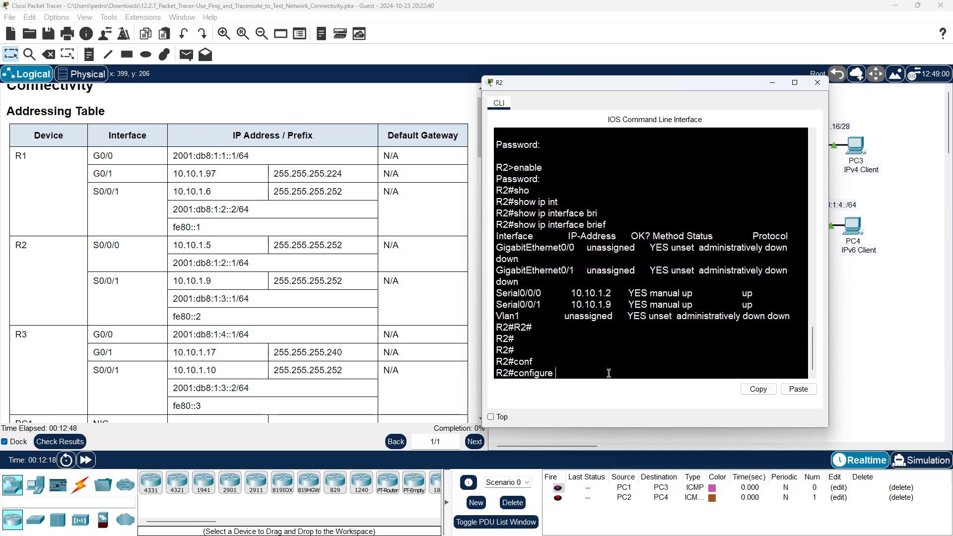
text(ter)
key(Tab)
key(Return)
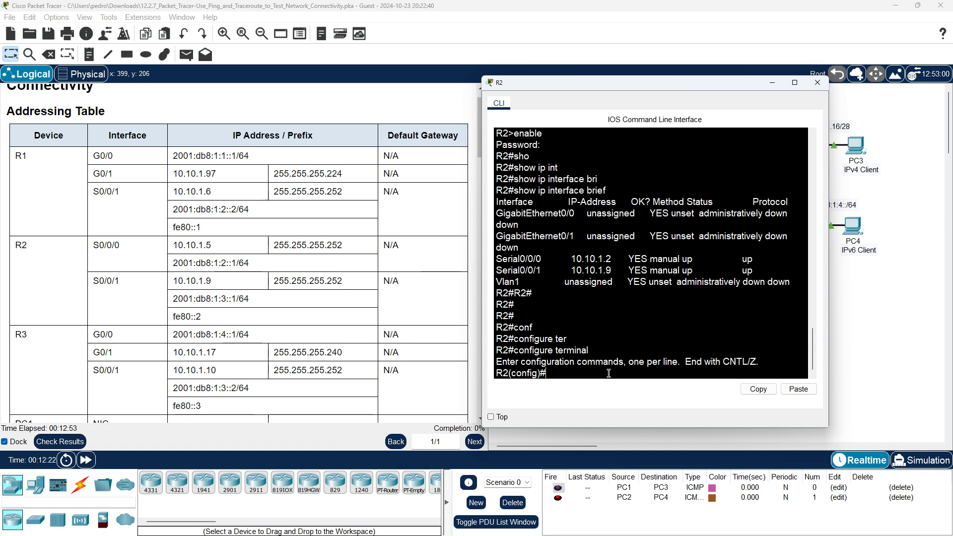
- Assign IP address 10.10.1.5 with mask 255.255.255.252 to R2's interface s 0/0/0
text(int)
key(Tab)
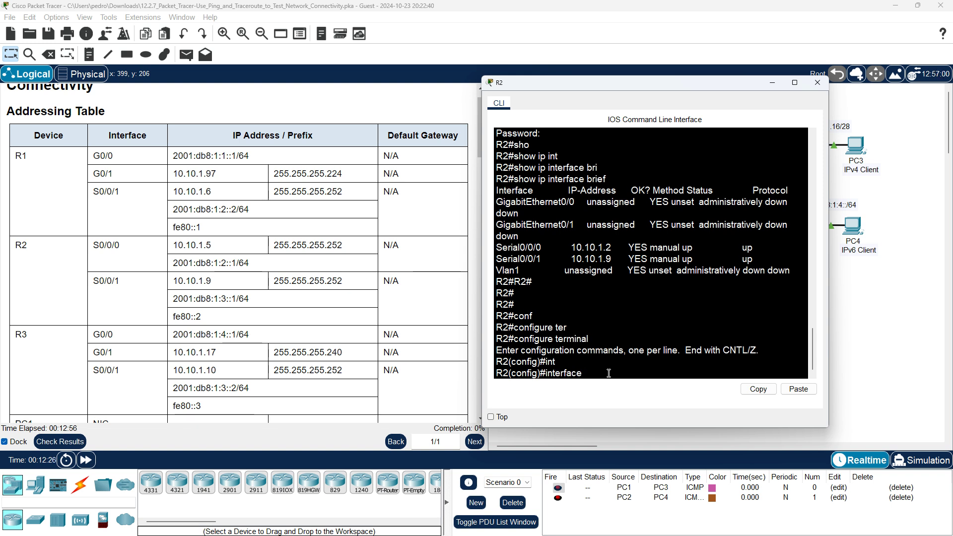
text(s 0/0/ 00/0/0)
key(Return)
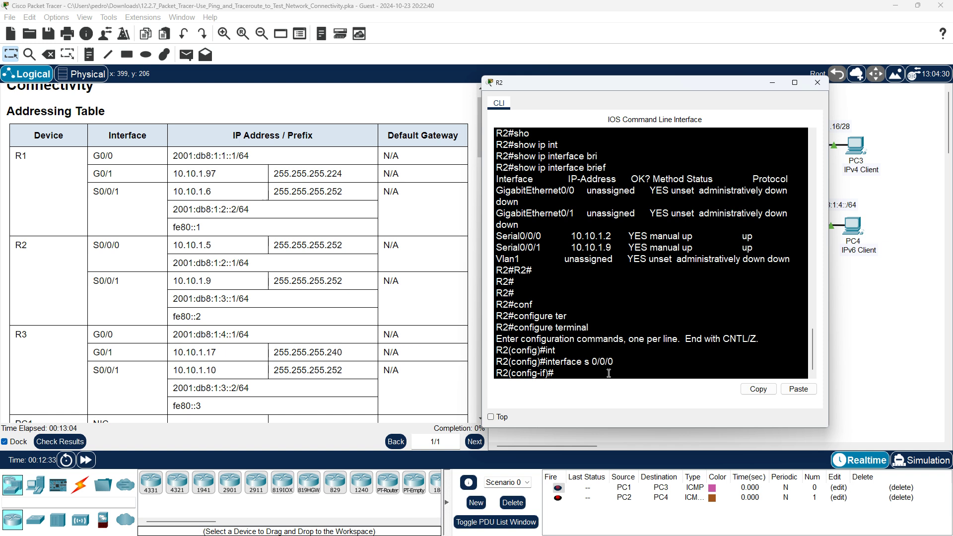
text(ip addre)
key(Tab)
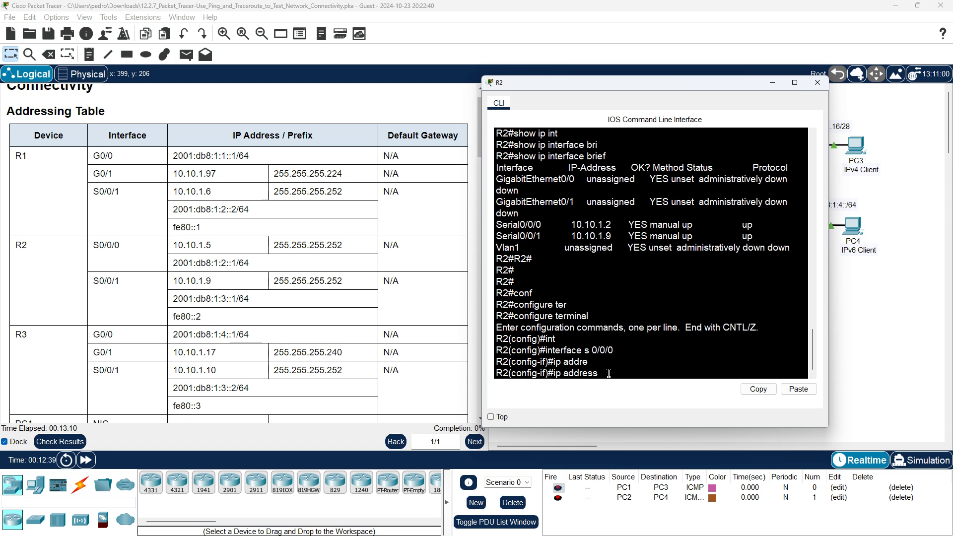
text(1)
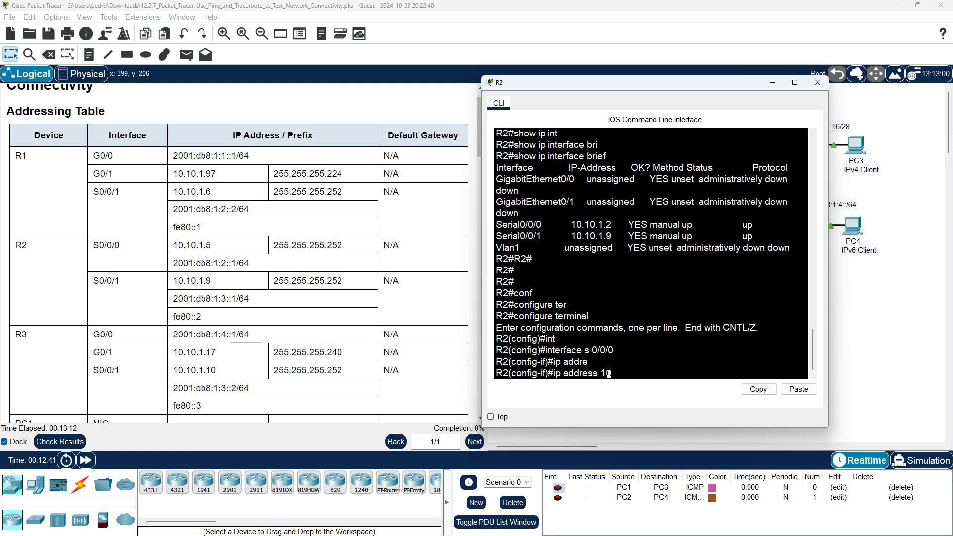
text(0.10.)
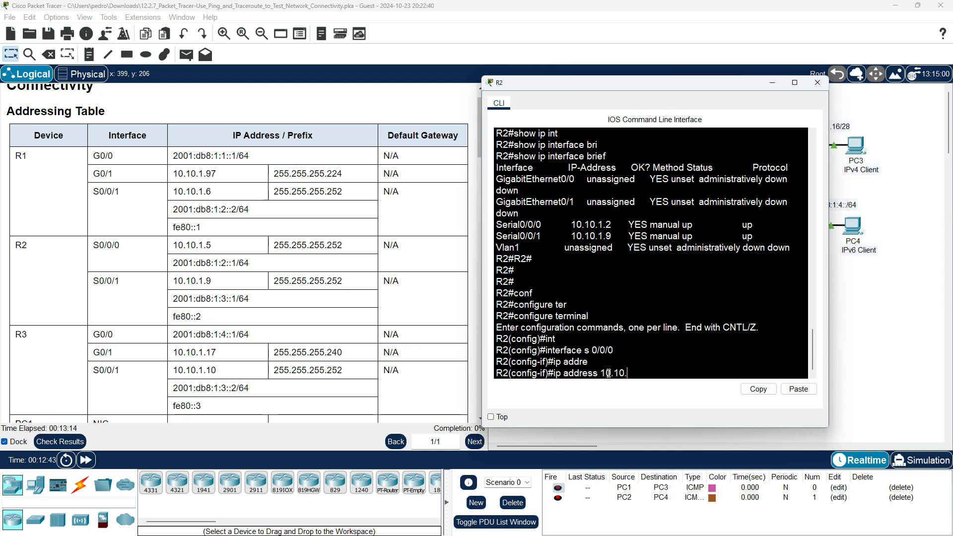
text(1.5 255.255.255.252)
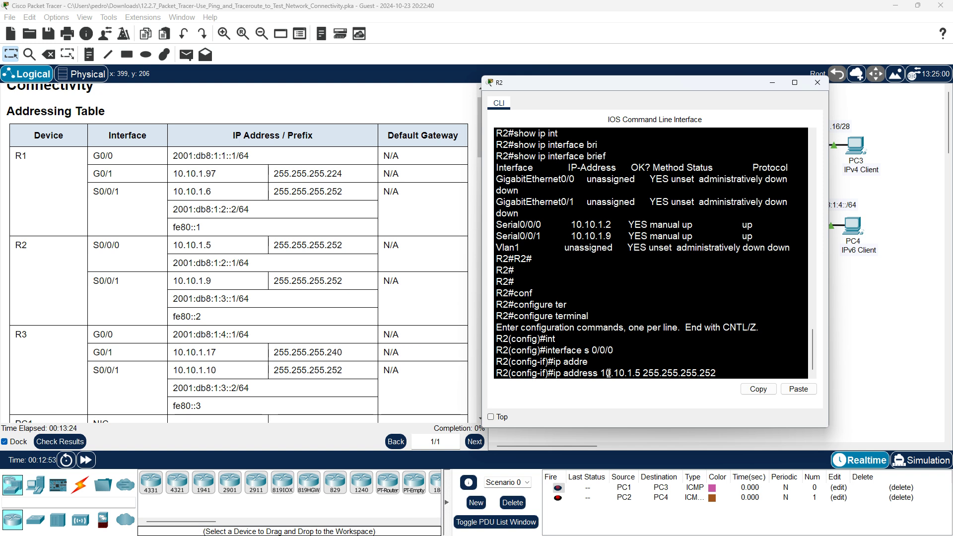
key(Return)
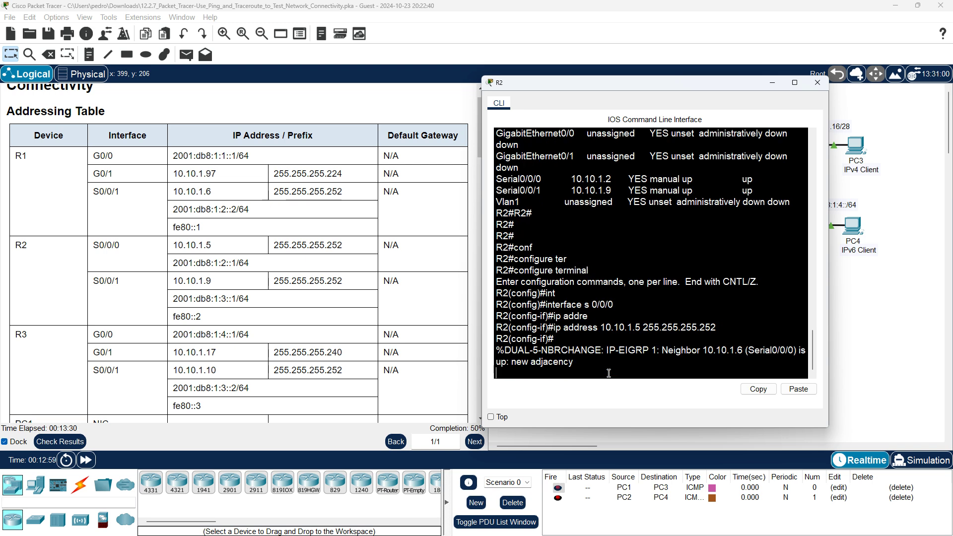
key(Return)
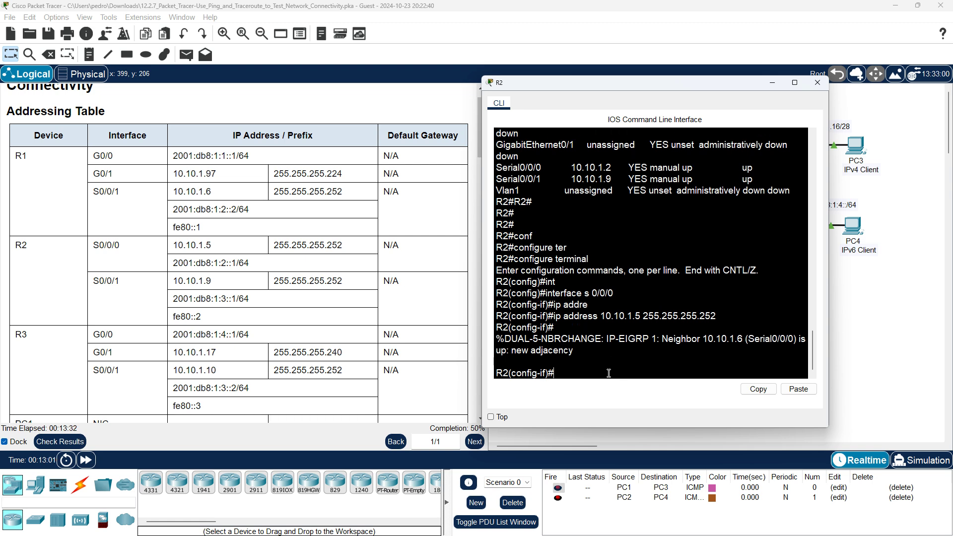
- Exit interface and global configuration modes to return R2 to privileged EXEC mode
text(exit)
key(Return)
text(exit)
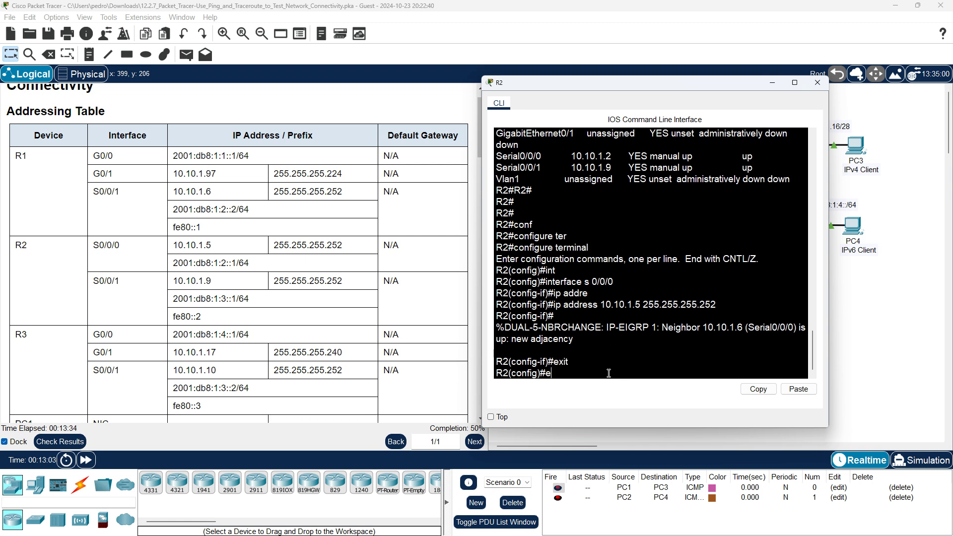
key(Return)
key(Return)
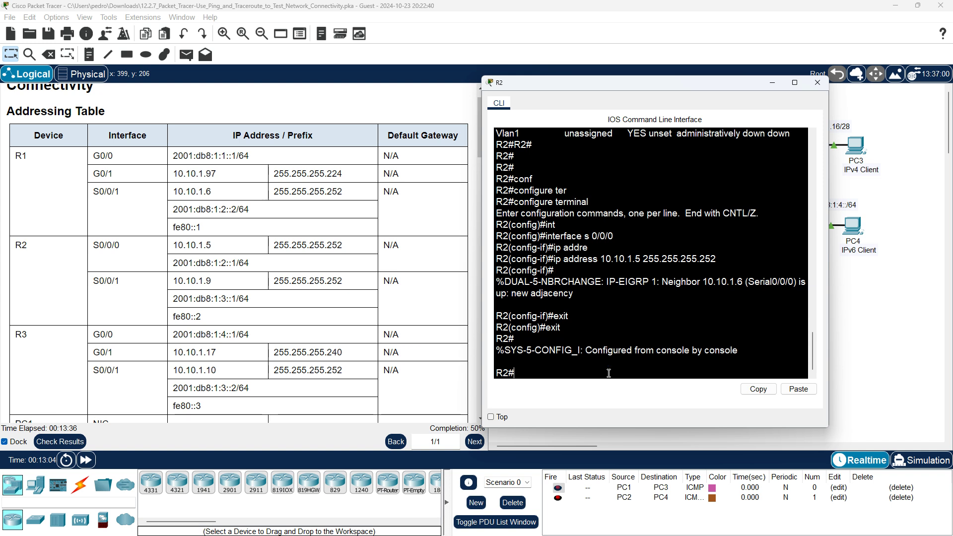
- Run show ip interface brief on R2, check both serial interface addresses against the Addressing Table, and close R2's window
key(Up)
key(Up)
key(Up)
key(Down)
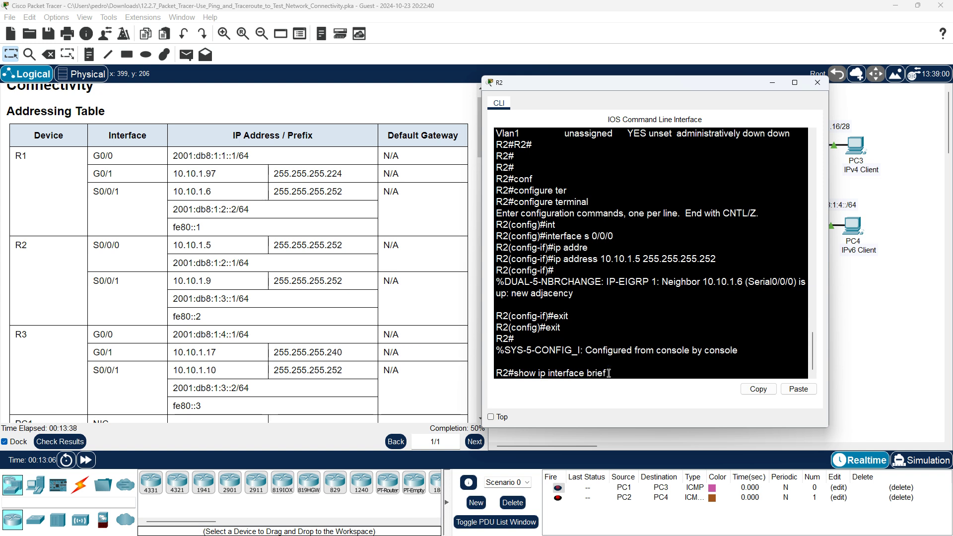
key(Down)
key(Up)
key(Return)
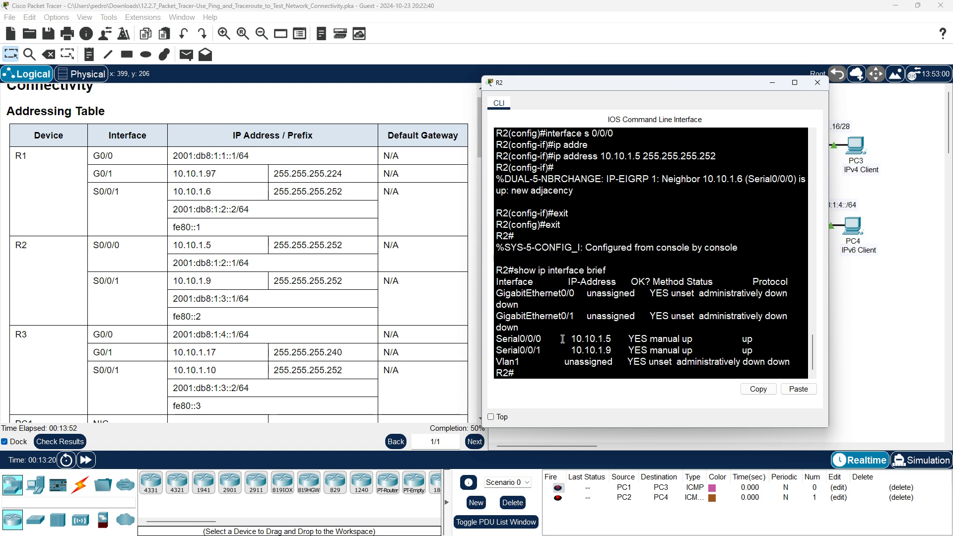
drag(571, 338, 613, 350)
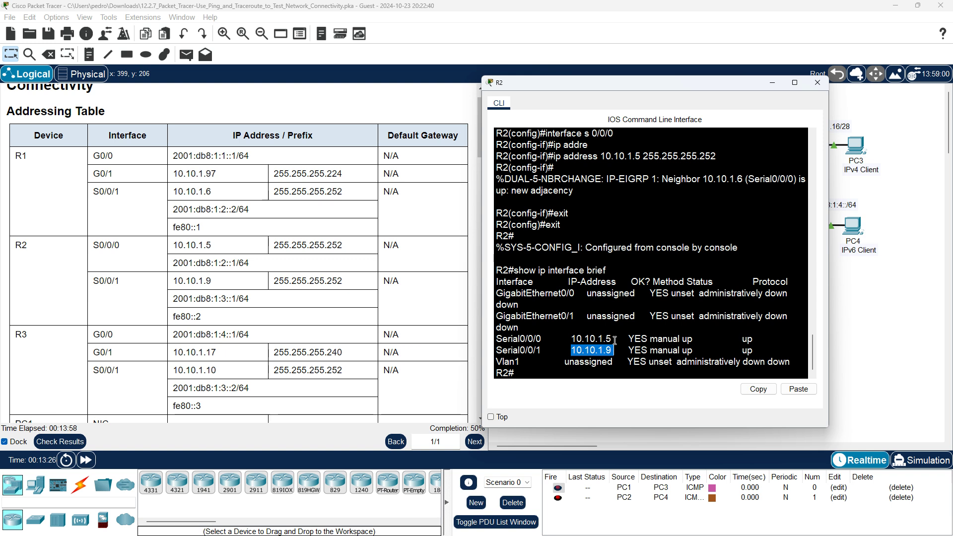
click(611, 367)
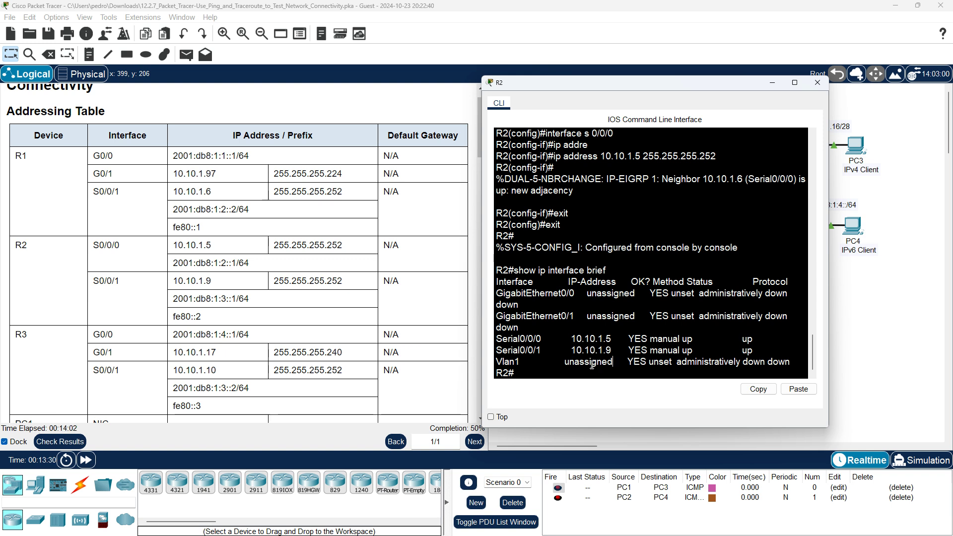
click(822, 86)
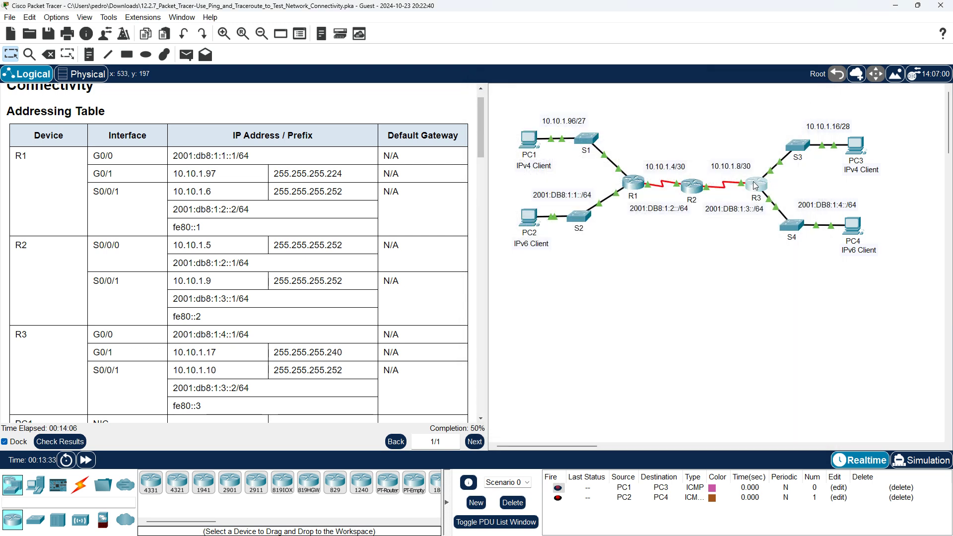
- Open R3's command line, log in with the console password, and enter privileged EXEC mode with the enable password
click(754, 186)
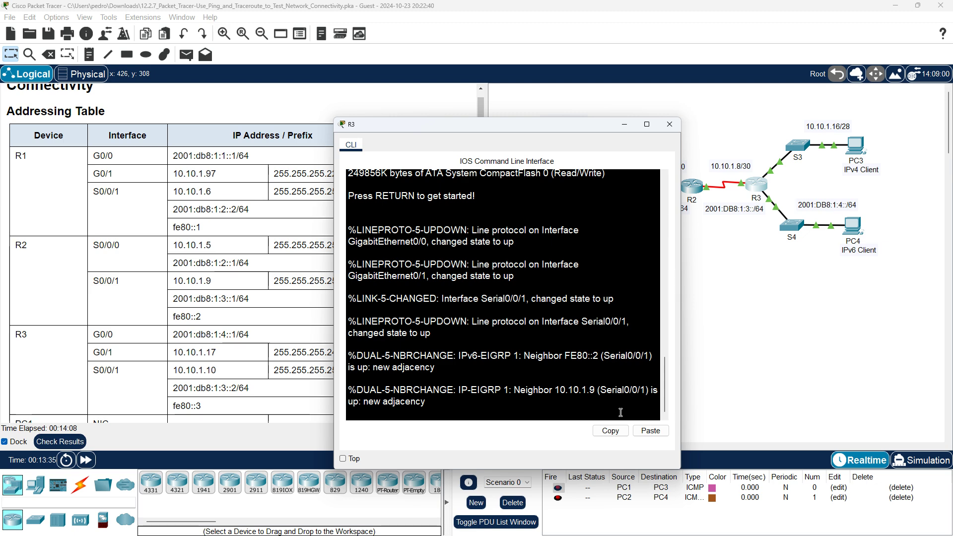
key(Return)
key(Return)
key(Return)
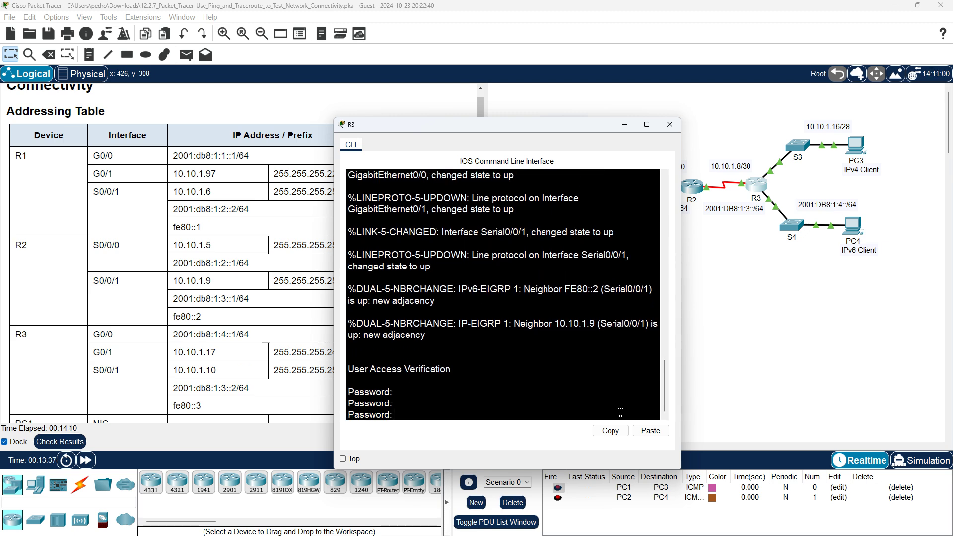
key(Return)
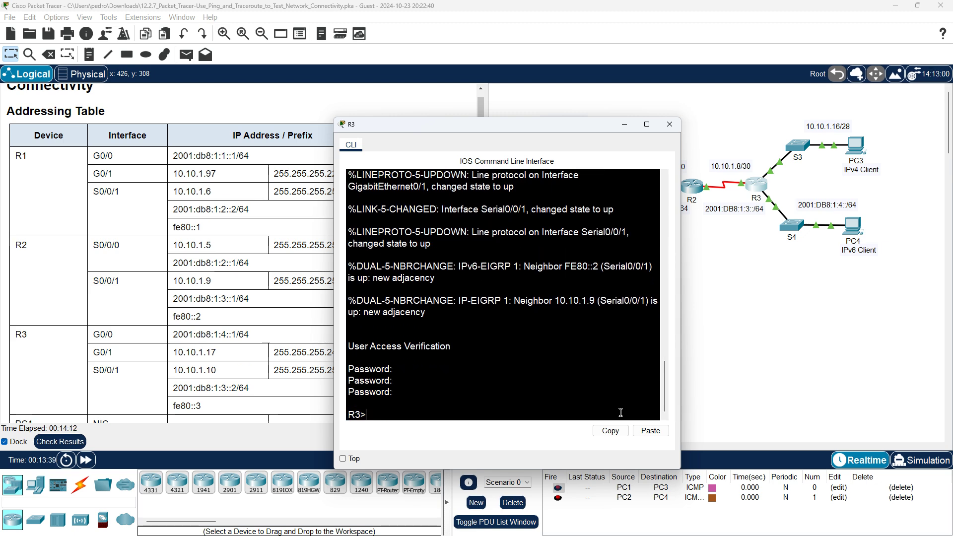
text(enable)
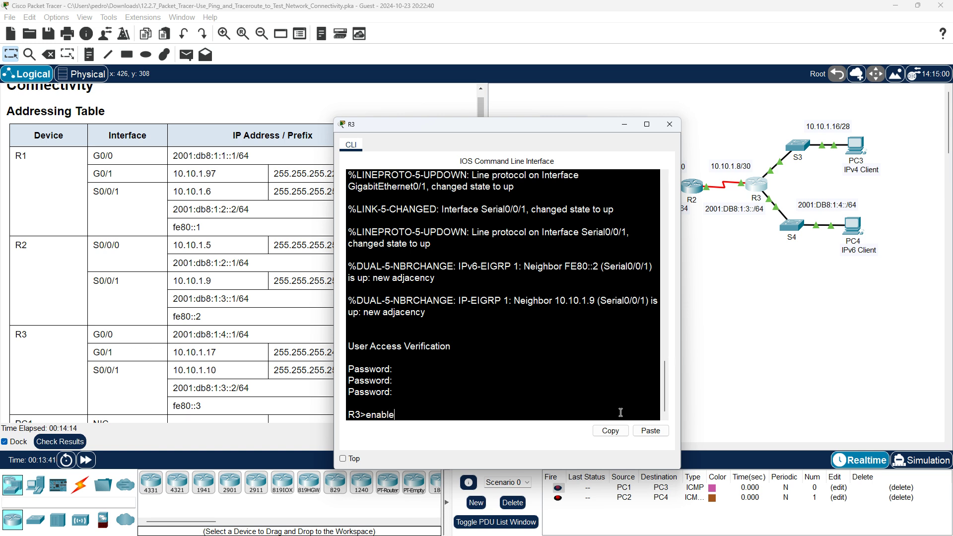
key(Return)
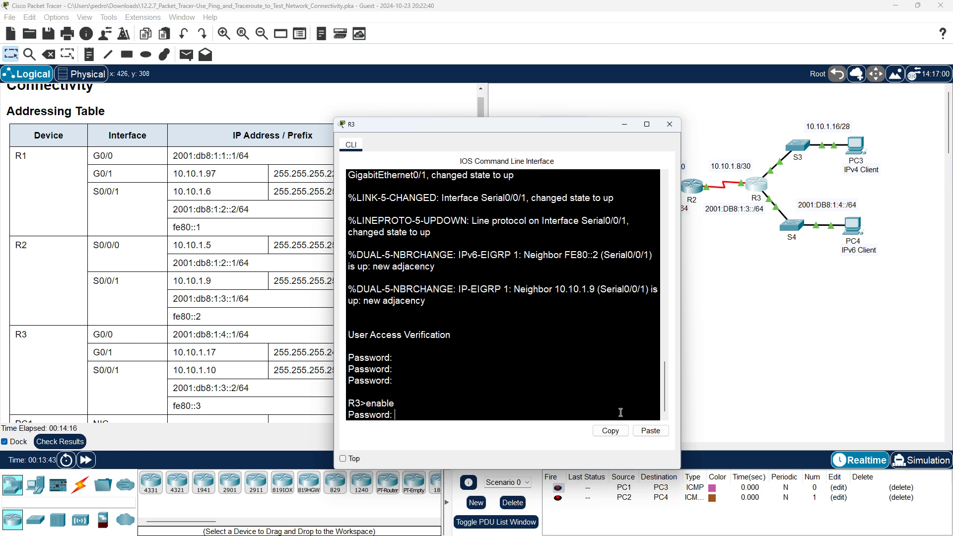
key(Return)
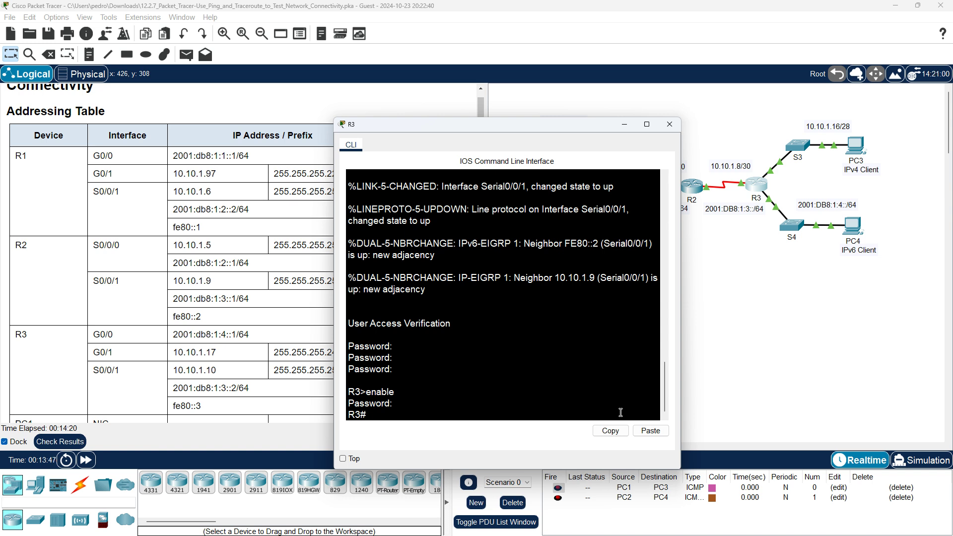
- Begin a show ip command at R3's privileged EXEC prompt
text(sh)
key(Tab)
text(ip)
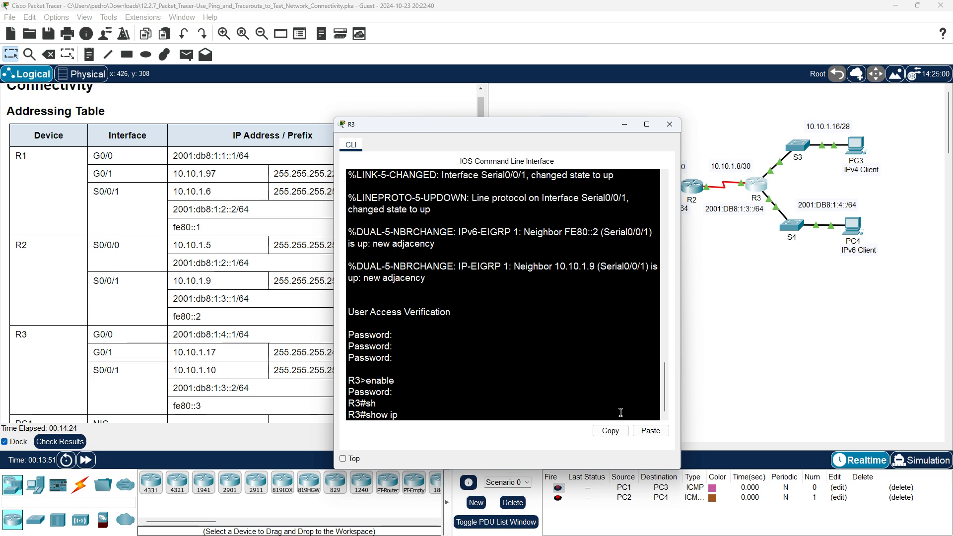
- Examine the PC1 and PC3 command prompt output and the activity's Step 2 instructions on locating the connectivity failure
key(alt+Tab)
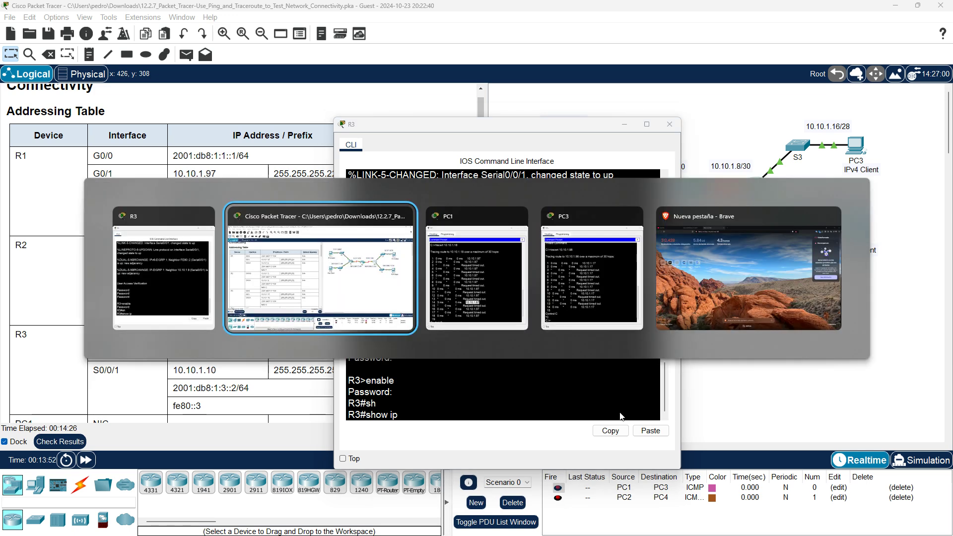
scroll(368, 312, up, 10)
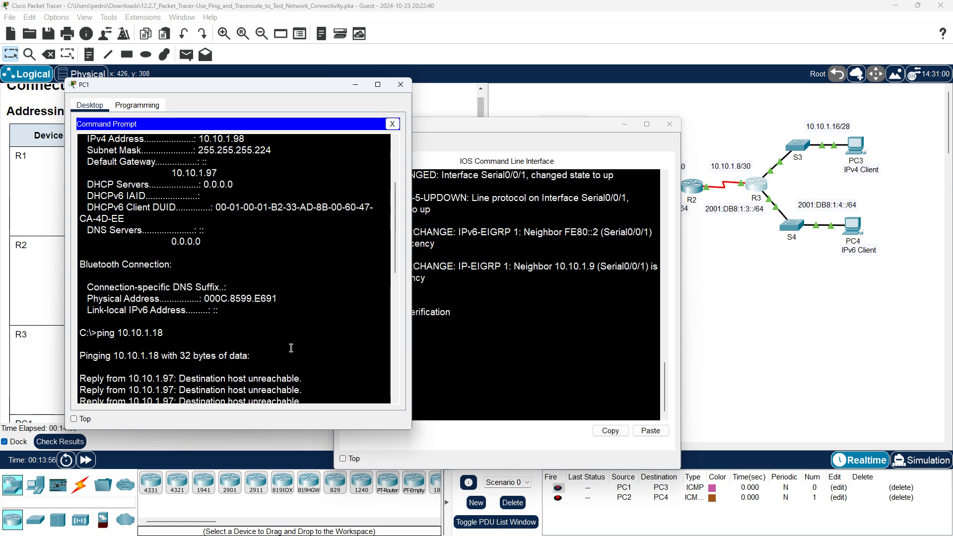
scroll(291, 347, down, 3)
key(alt+Tab)
key(alt+Tab)
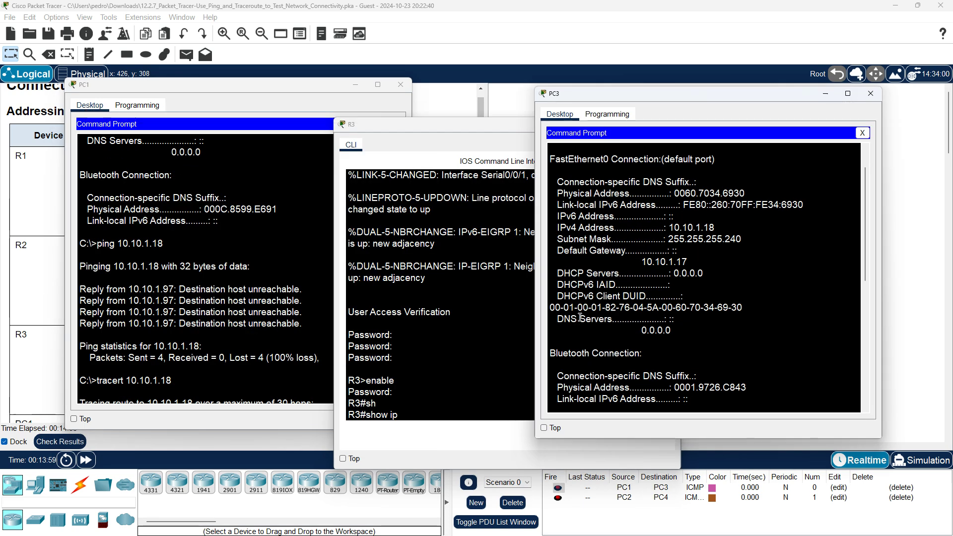
click(870, 93)
click(356, 85)
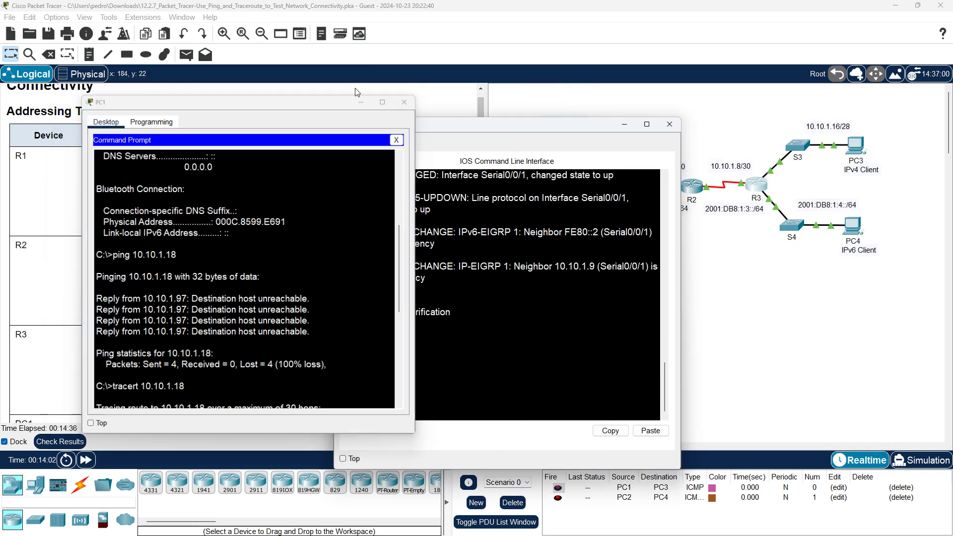
scroll(154, 335, down, 10)
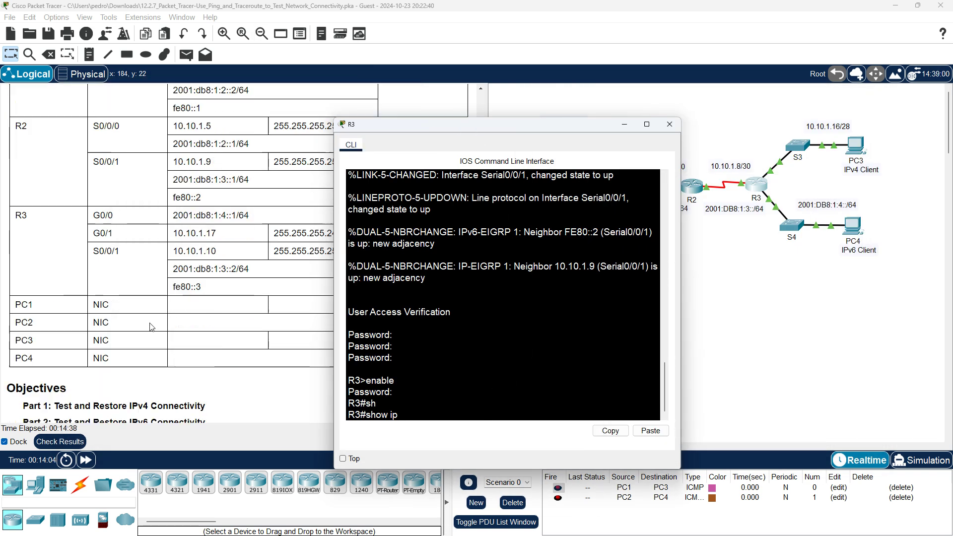
scroll(157, 318, down, 8)
scroll(157, 316, up, 5)
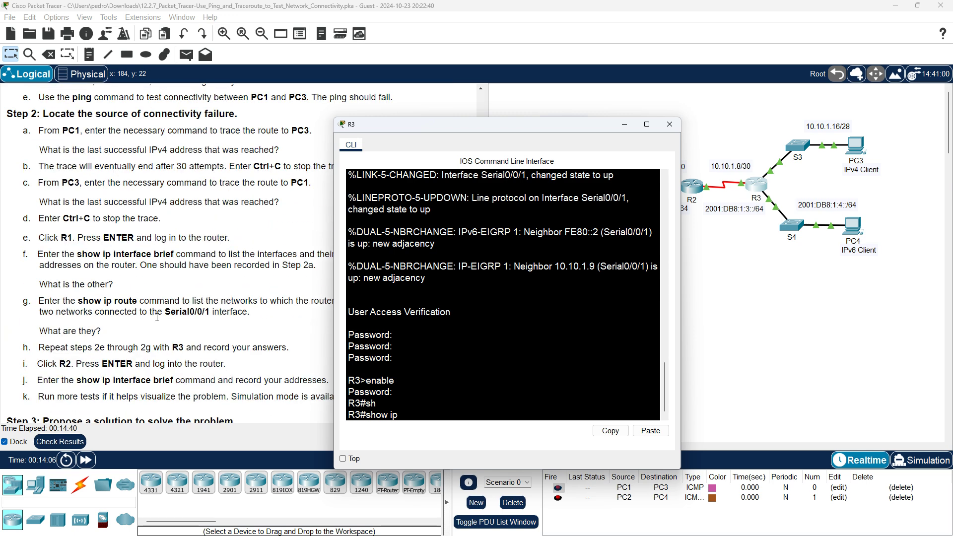
scroll(179, 294, up, 20)
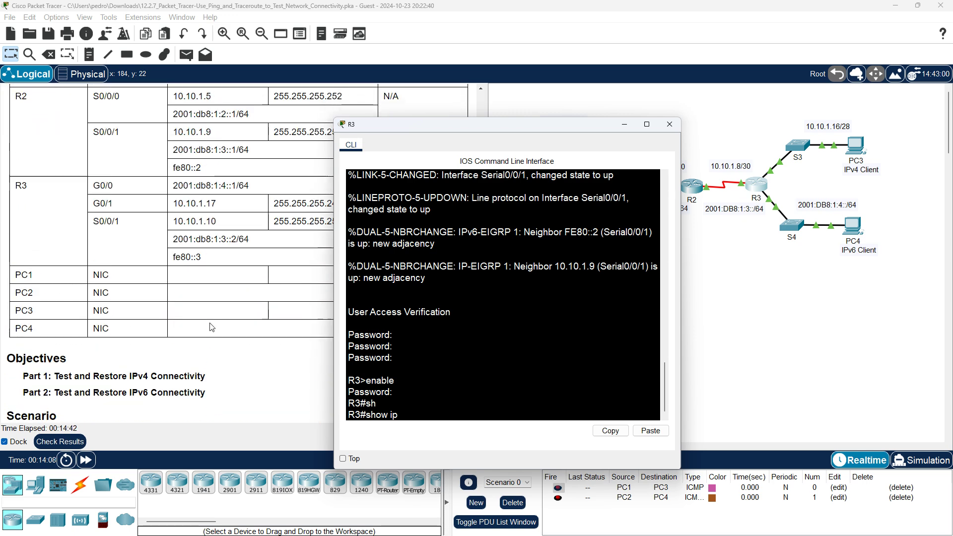
- Complete the pending R3 command as show ip interface brief and run it
text(int)
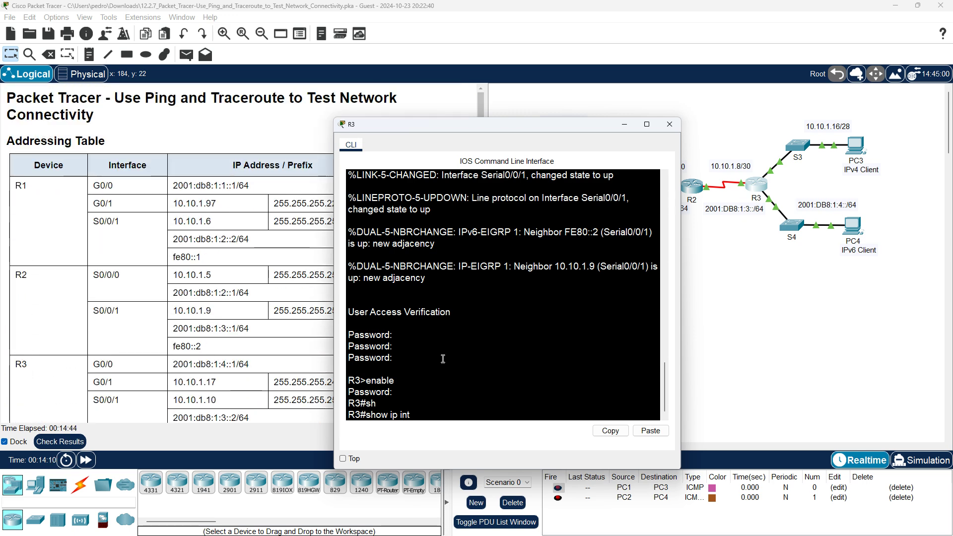
key(Tab)
text(br)
key(Tab)
key(Return)
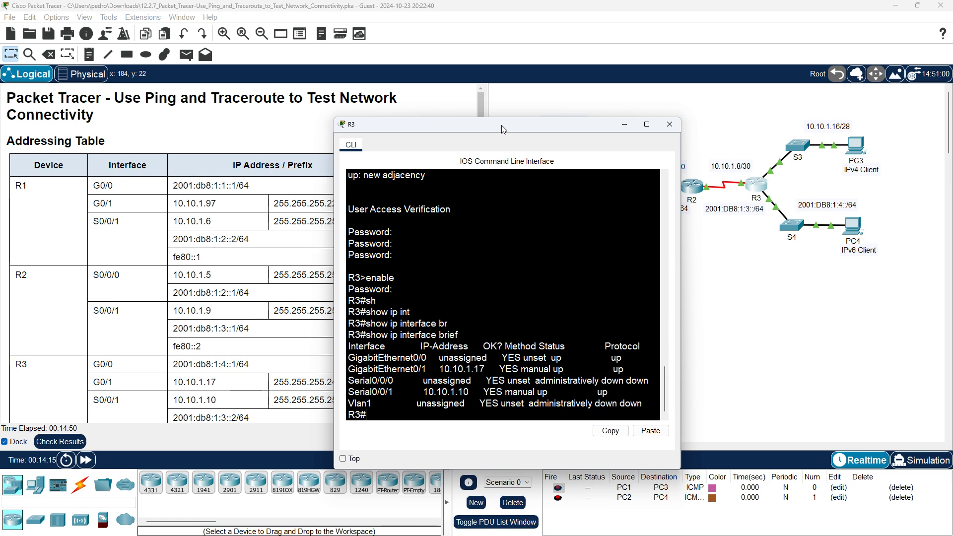
- Place R3's window beside the Addressing Table, compare its GigabitEthernet0/1 and Serial0/0/1 addresses with the documented ones, and close the window
drag(503, 129, 659, 96)
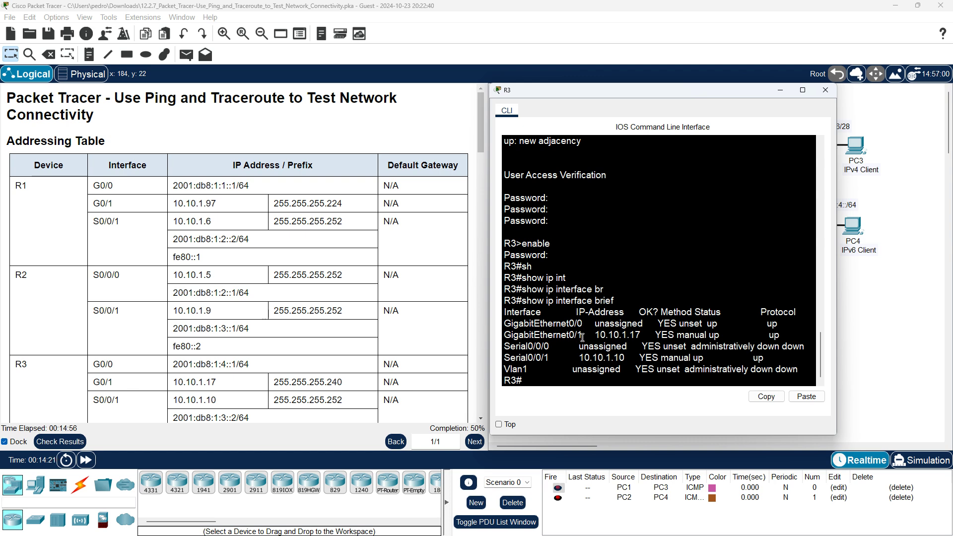
scroll(336, 351, down, 2)
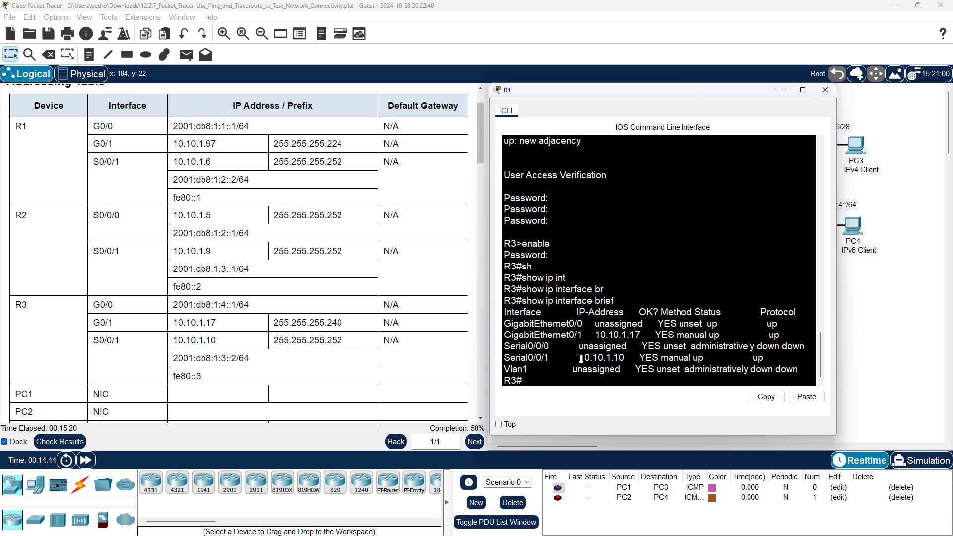
drag(580, 359, 625, 356)
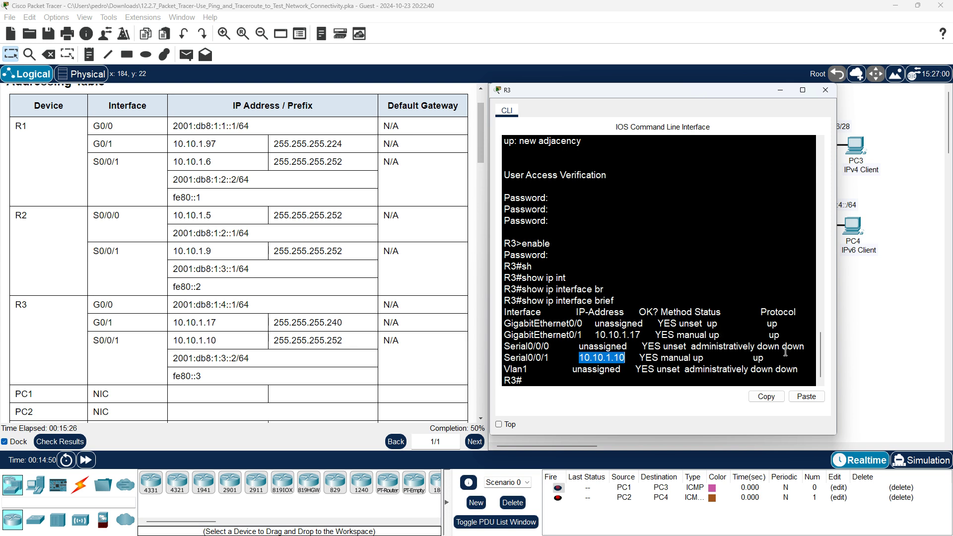
click(825, 91)
- Bring back the PC1 and PC3 command prompts and run tracert 10.10.1.18 from PC1
key(alt+Tab)
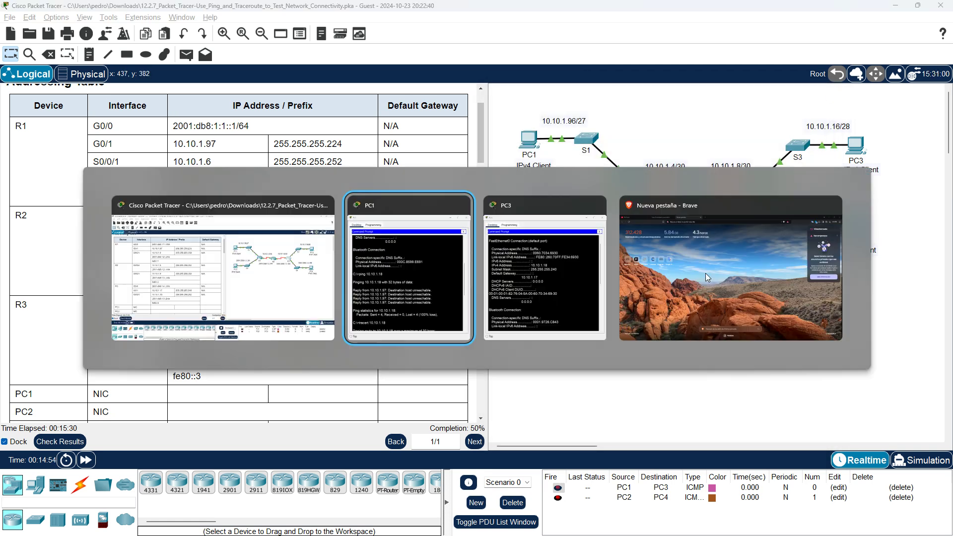
key(alt+Tab)
key(alt+Tab)
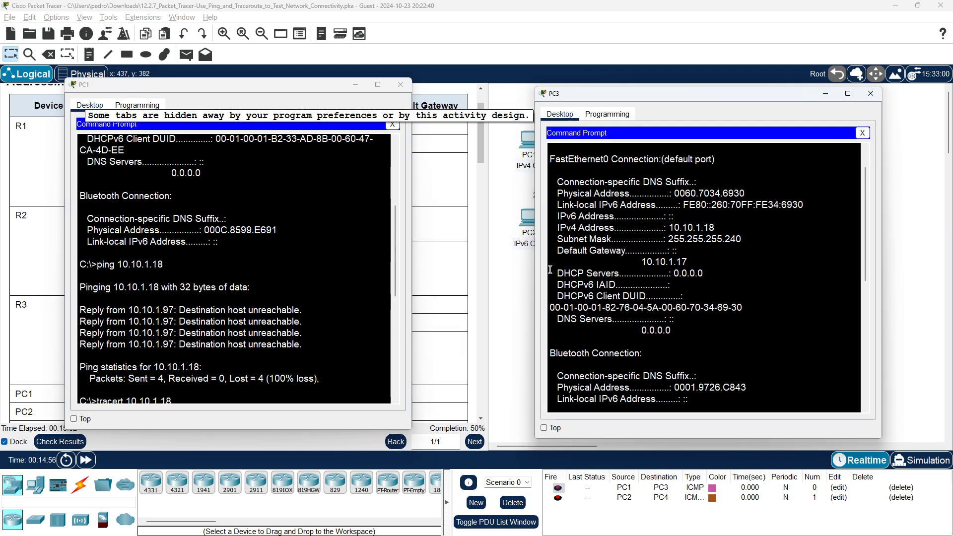
click(377, 357)
key(Up)
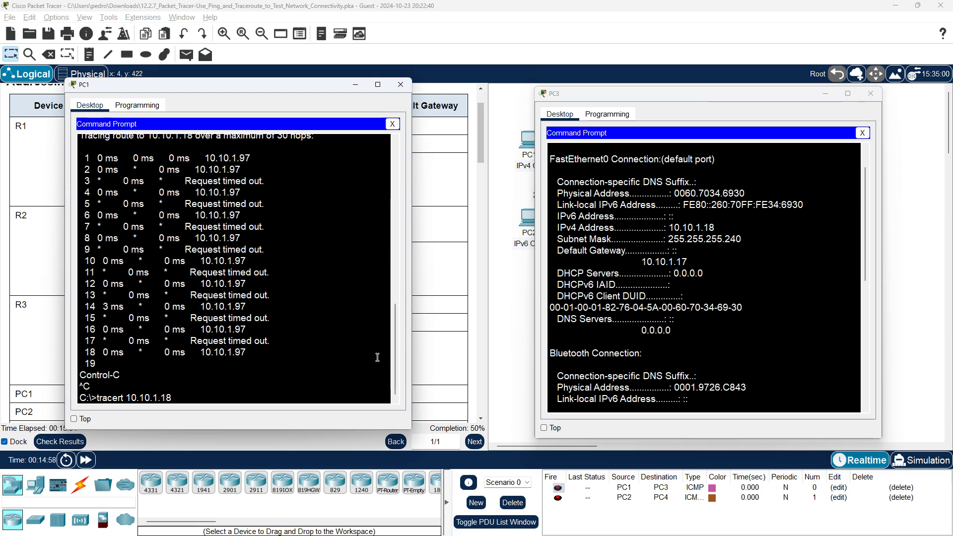
key(Return)
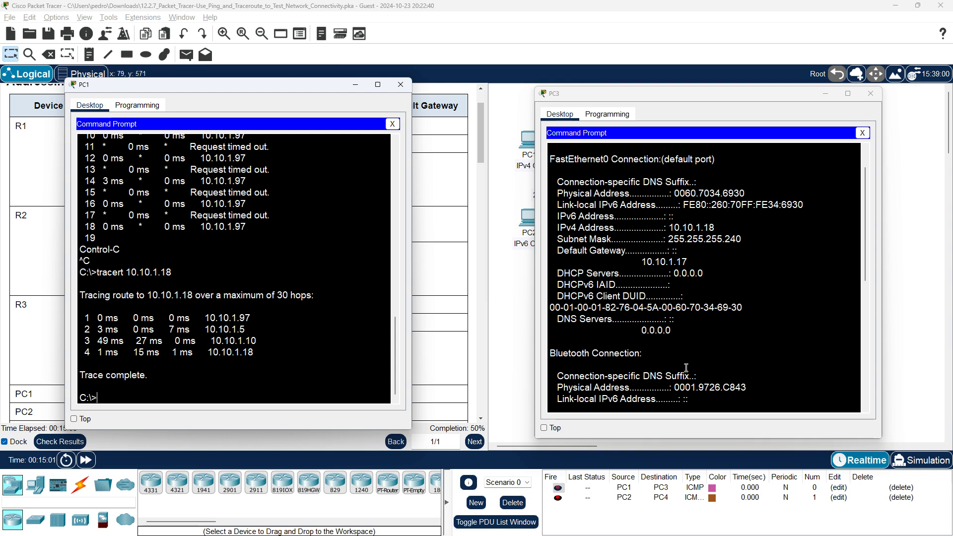
- Run tracert 10.10.1.98 from PC3's command prompt
click(794, 379)
key(Up)
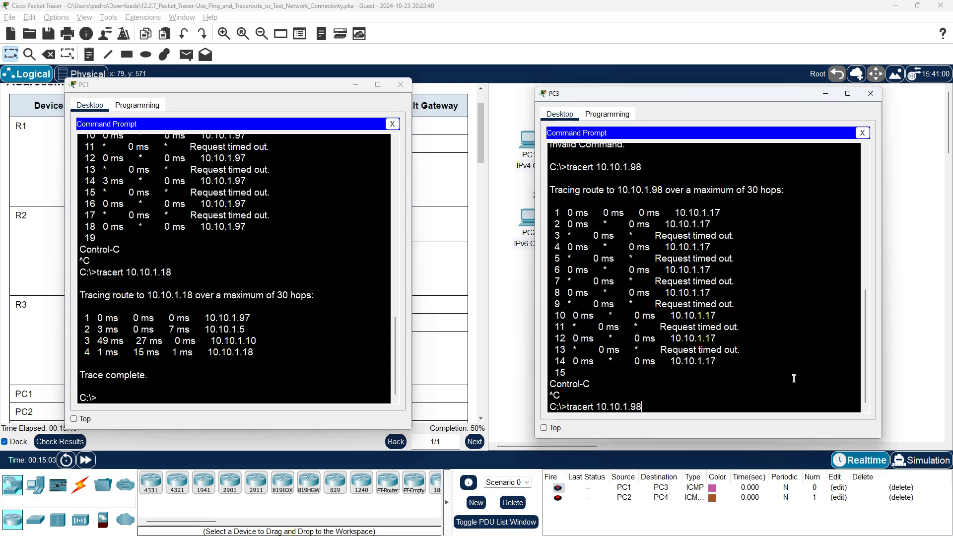
key(Return)
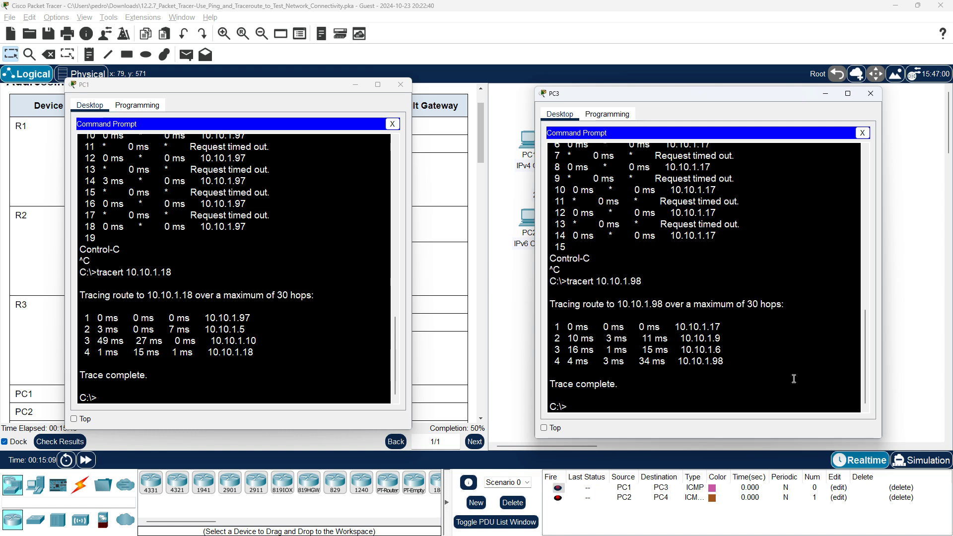
key(Up)
key(Up)
key(Up)
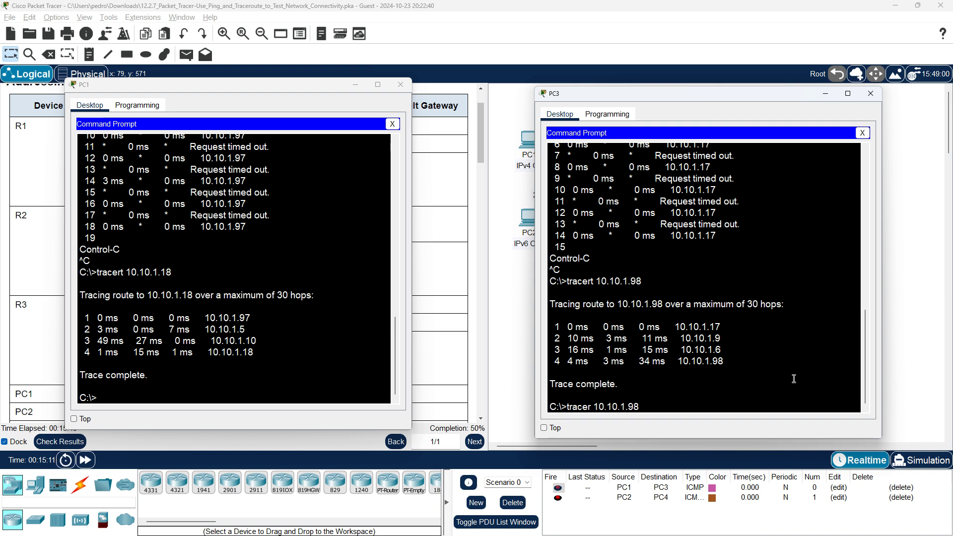
key(BackSpace)
key(BackSpace)
key(BackSpace)
key(BackSpace)
key(BackSpace)
key(BackSpace)
key(BackSpace)
key(BackSpace)
key(BackSpace)
key(BackSpace)
key(BackSpace)
key(BackSpace)
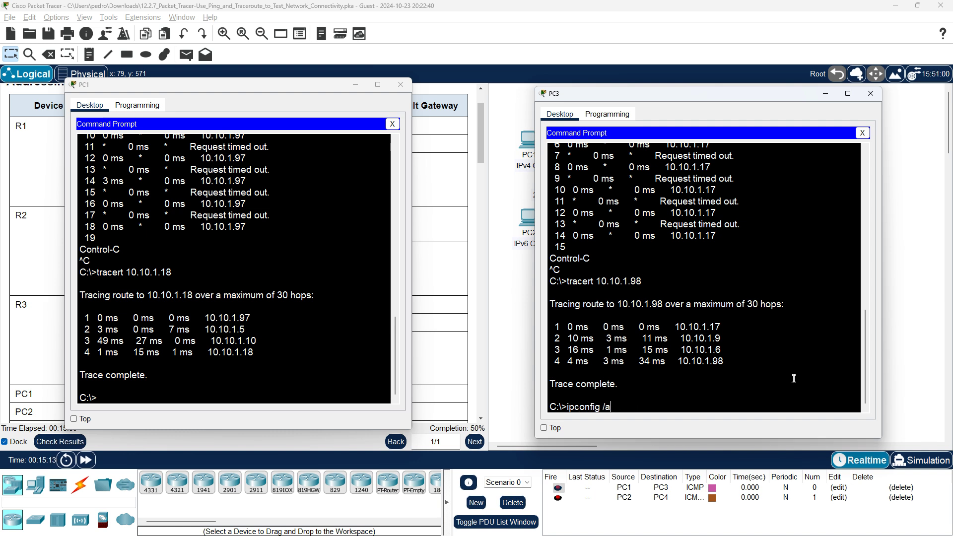
- Rework PC3's earlier trace command into ping 10.10.1.98 and run it to test connectivity to PC1
key(Up)
key(Down)
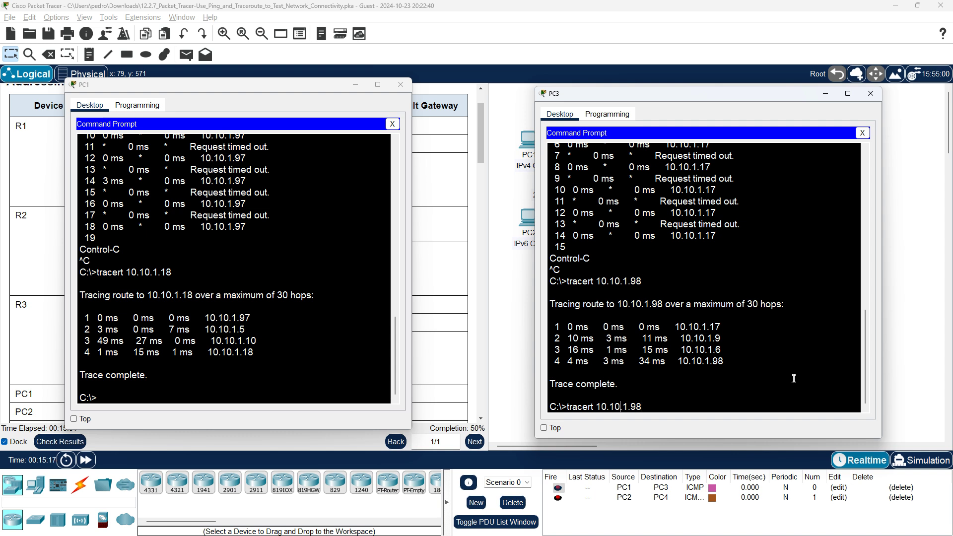
key(Left)
key(Left)
key(Left)
key(Left)
key(Left)
key(Left)
key(Left)
key(Left)
key(Left)
key(Left)
key(Left)
key(BackSpace)
key(BackSpace)
key(BackSpace)
key(BackSpace)
key(BackSpace)
key(BackSpace)
key(BackSpace)
text(ping)
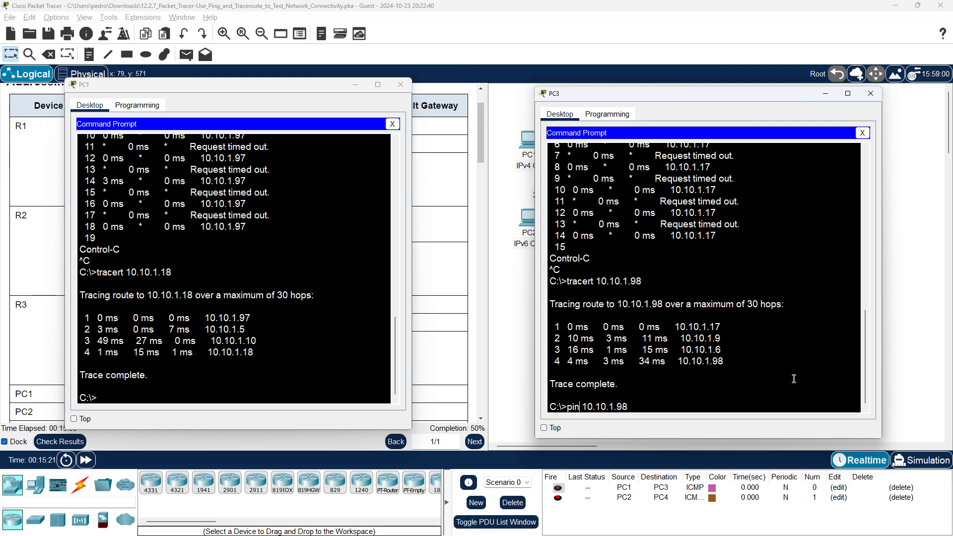
key(Return)
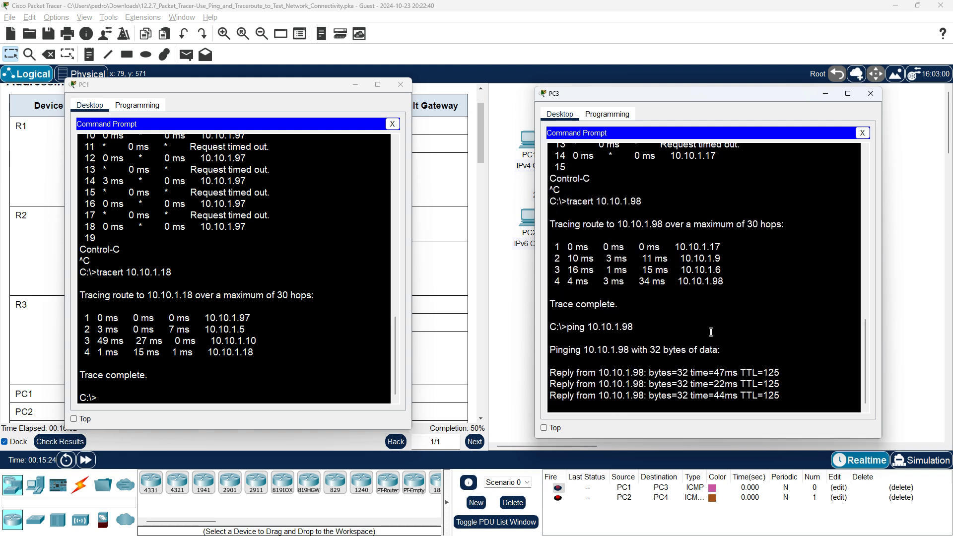
- Rework PC1's earlier trace command into ping 10.10.1.18 and run it to test connectivity to PC3
click(306, 394)
key(Up)
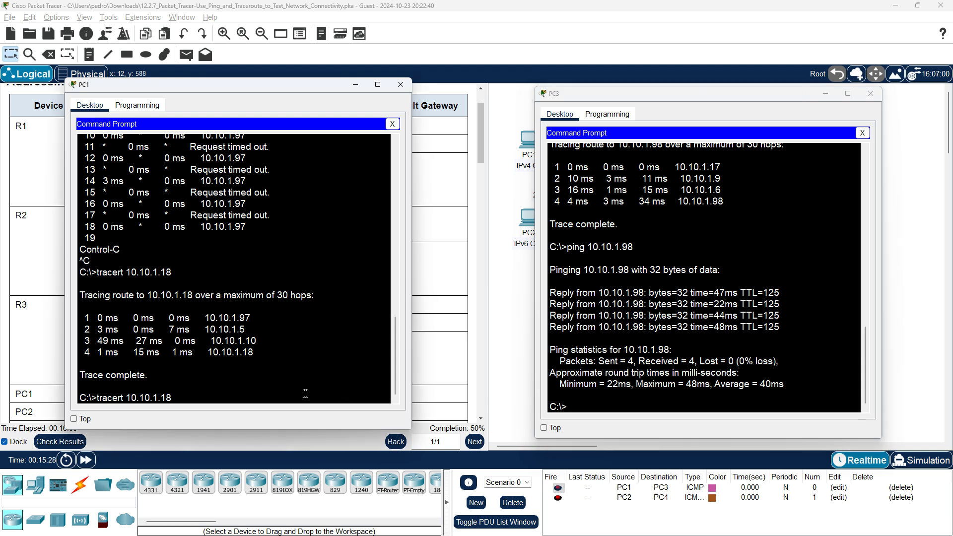
key(Left)
key(Left)
key(Left)
key(Left)
key(Left)
key(Left)
key(Left)
key(Left)
key(Left)
key(Left)
key(Left)
key(BackSpace)
key(BackSpace)
key(BackSpace)
key(BackSpace)
key(BackSpace)
key(BackSpace)
key(BackSpace)
text(ping)
key(Return)
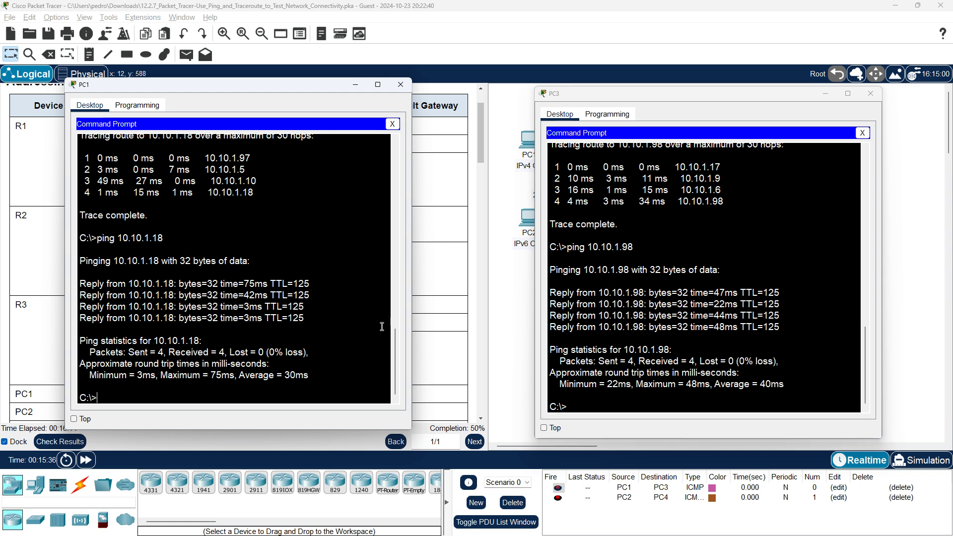
- Repeat ping 10.10.1.18 from PC1 and ping 10.10.1.98 from PC3
key(Up)
key(Return)
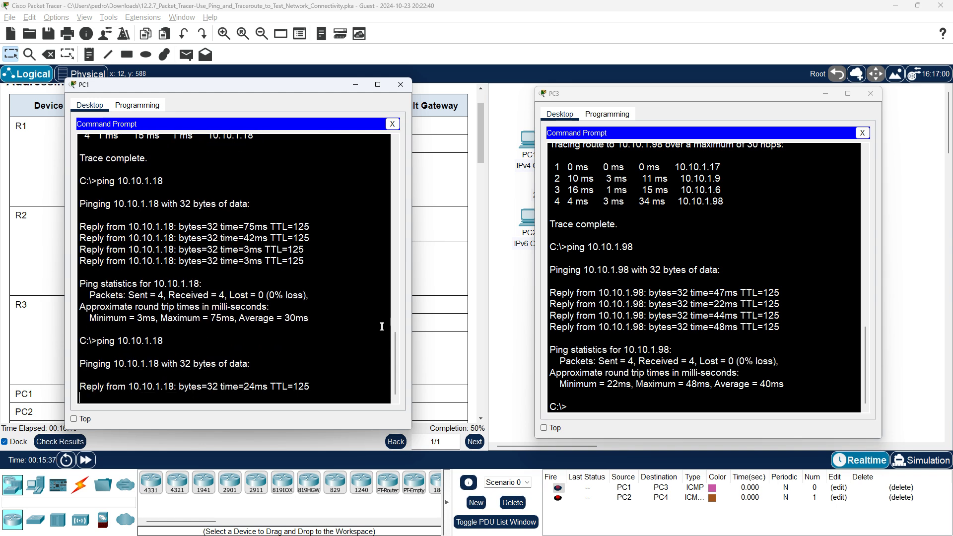
click(621, 399)
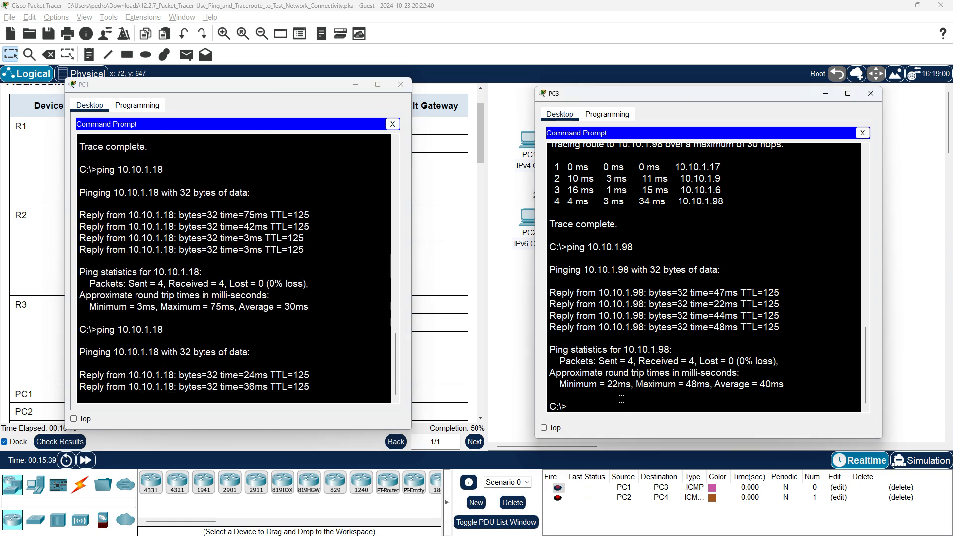
key(Up)
key(Return)
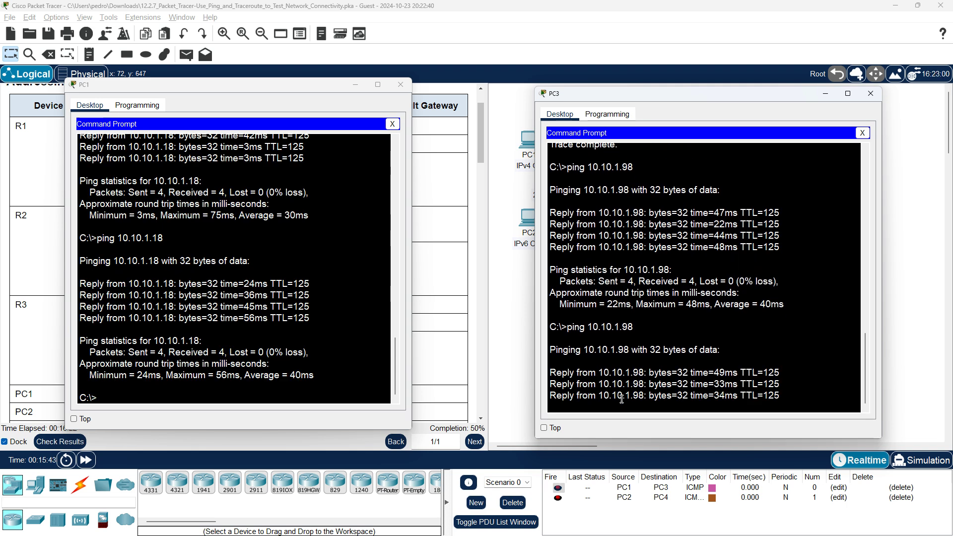
click(109, 350)
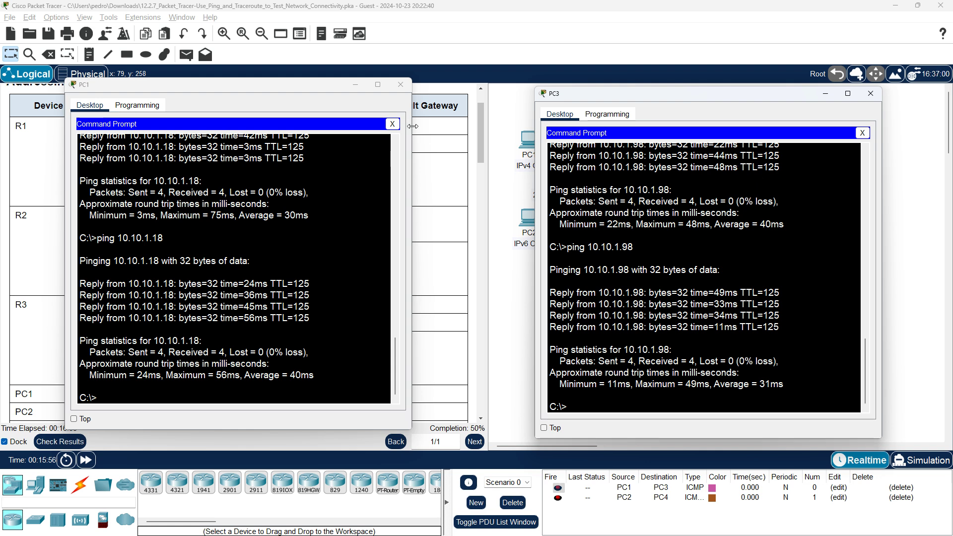
- Move the PC1 and PC3 windows out of the way to uncover the Addressing Table and the topology
drag(313, 87, 358, 125)
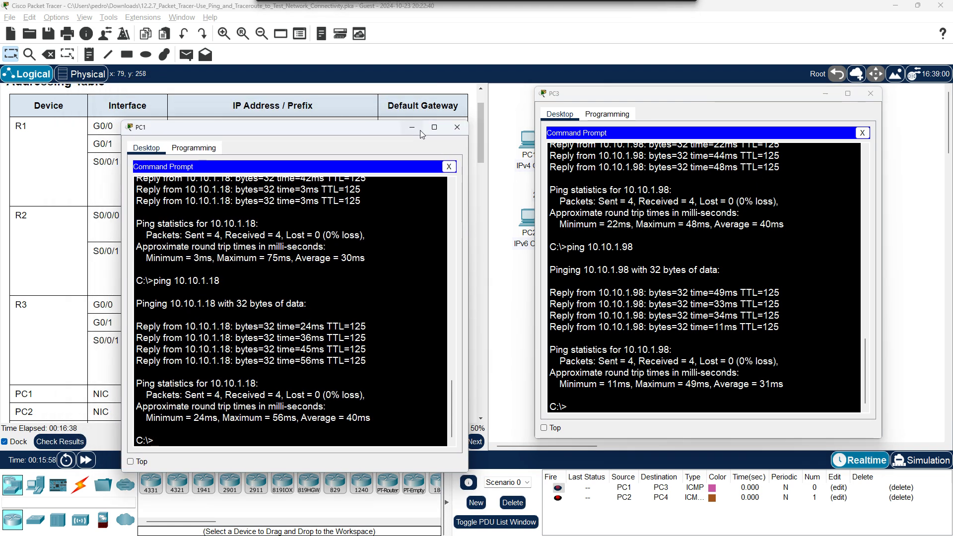
click(768, 89)
click(825, 93)
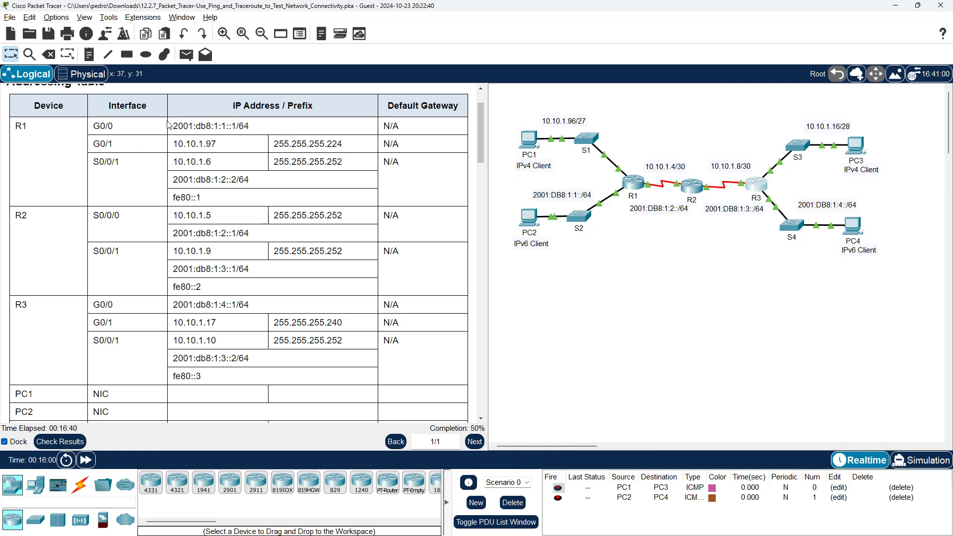
- Check R1's interface summary against the Addressing Table, and read the instructions from Part 1 Step 3 through Part 2 Step 1
scroll(133, 166, up, 2)
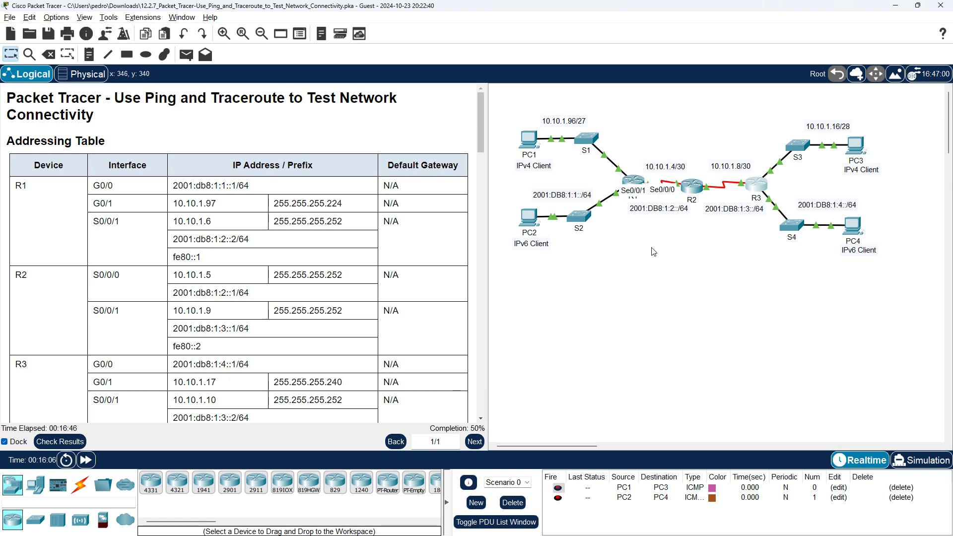
mouse_move(636, 181)
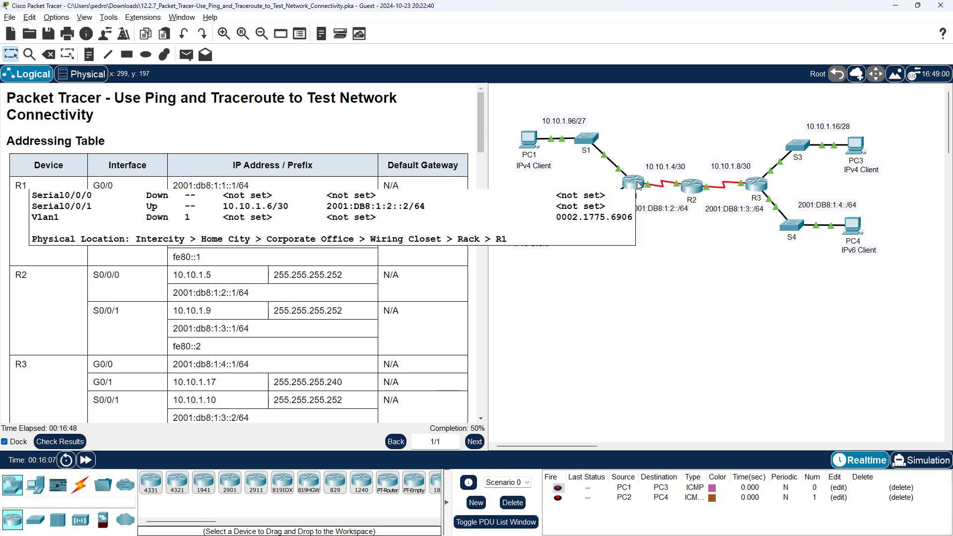
scroll(425, 253, down, 10)
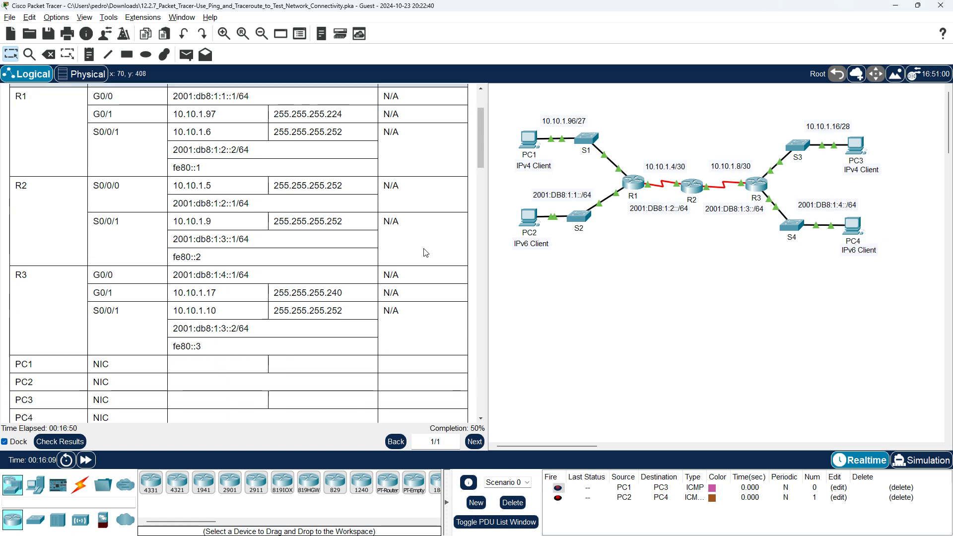
scroll(422, 256, down, 15)
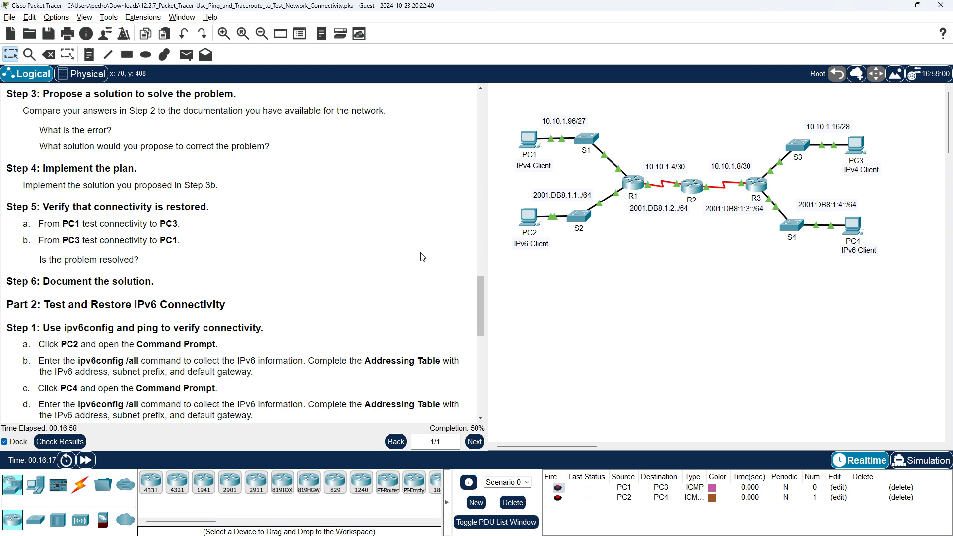
scroll(422, 257, down, 1)
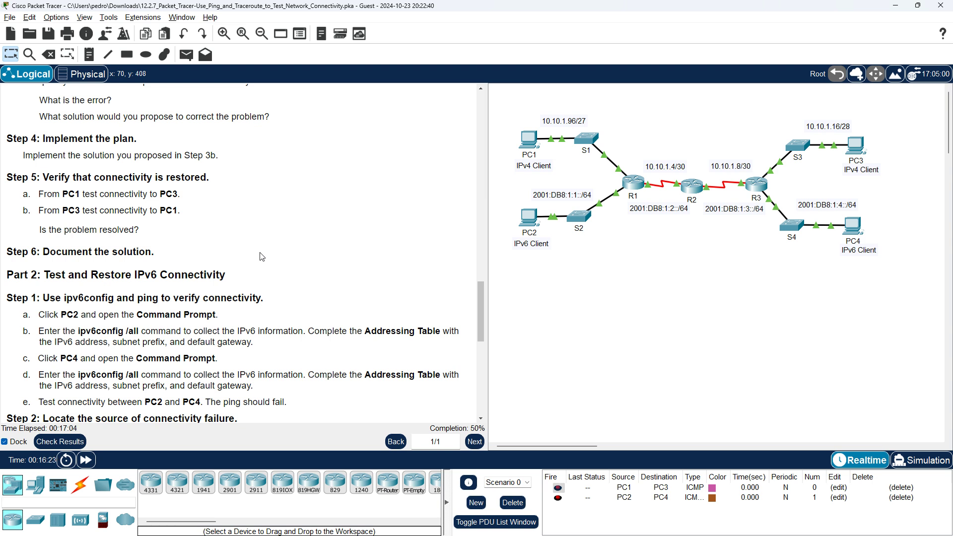
scroll(262, 256, down, 1)
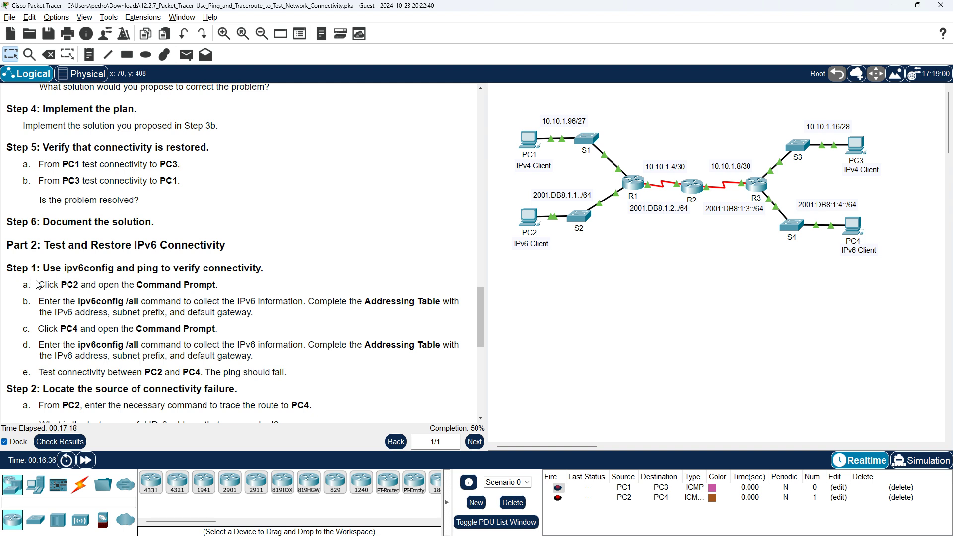
scroll(30, 281, down, 1)
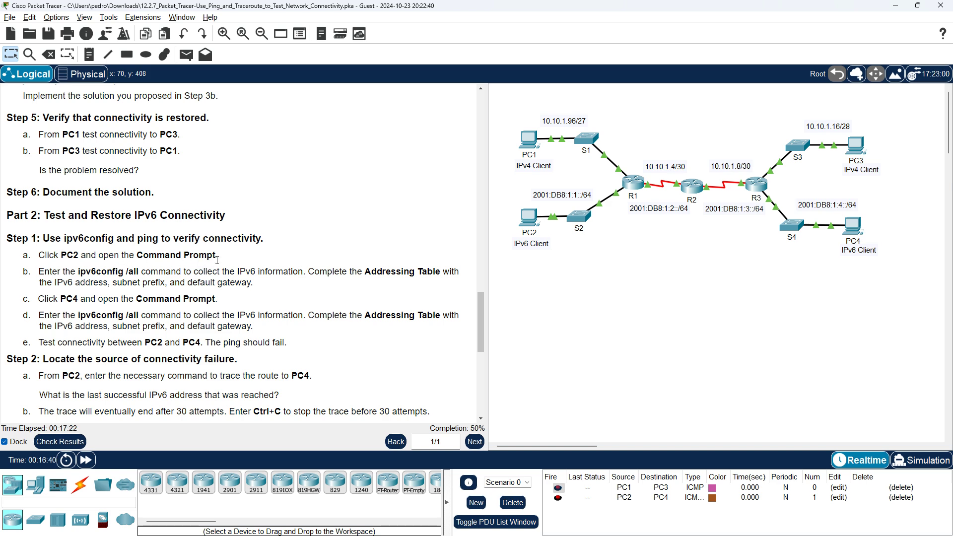
- Close the leftover PC3 and PC1 windows
key(alt+Tab)
click(461, 205)
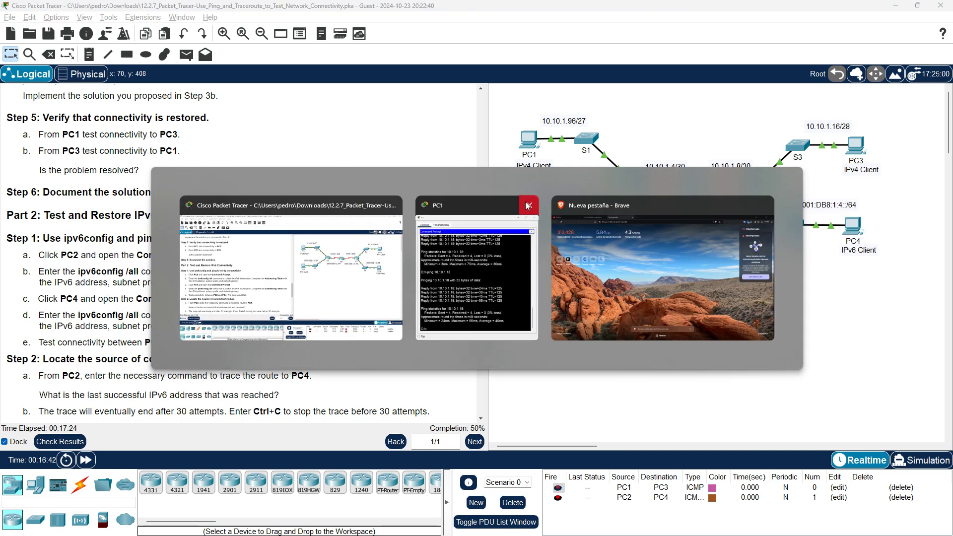
click(528, 205)
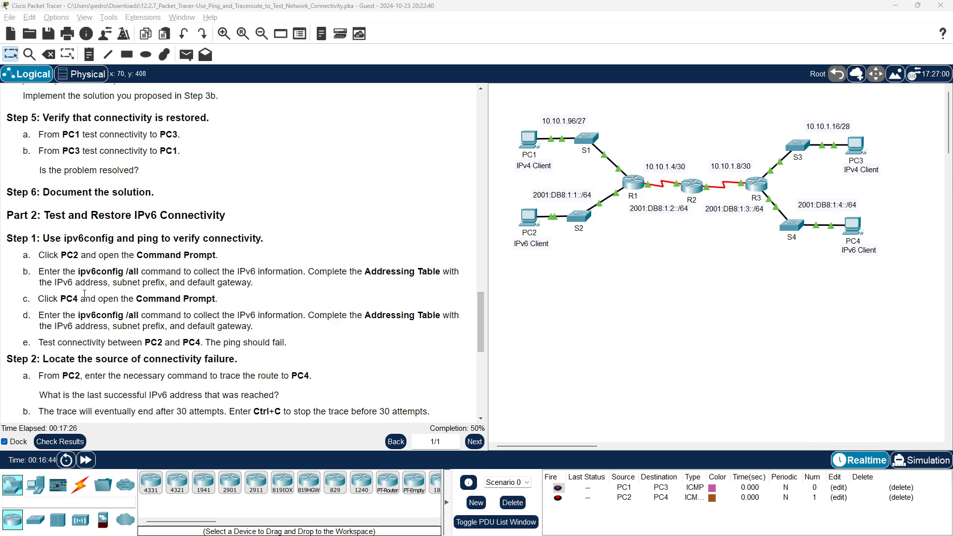
- Open PC2's command prompt, run ipv6config /all, and return to the instructions
click(528, 218)
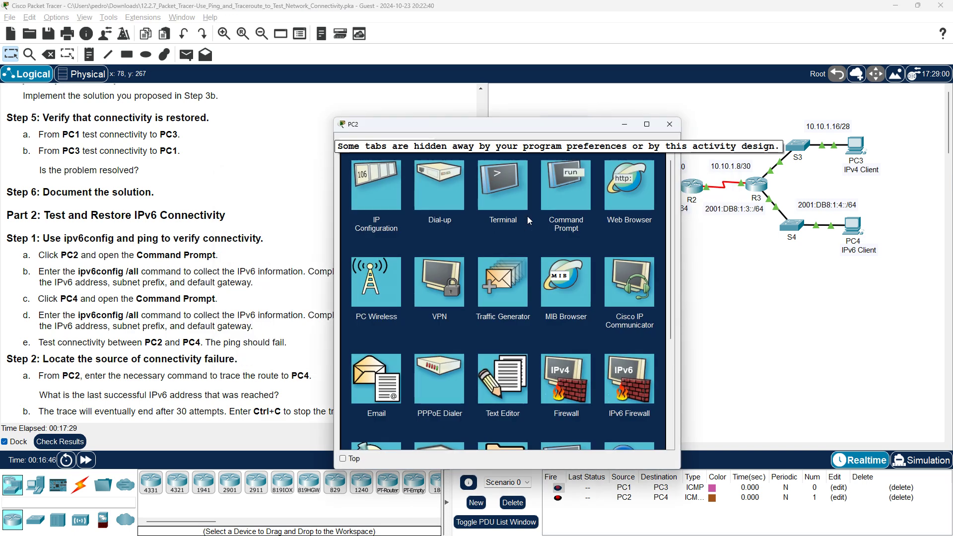
click(579, 194)
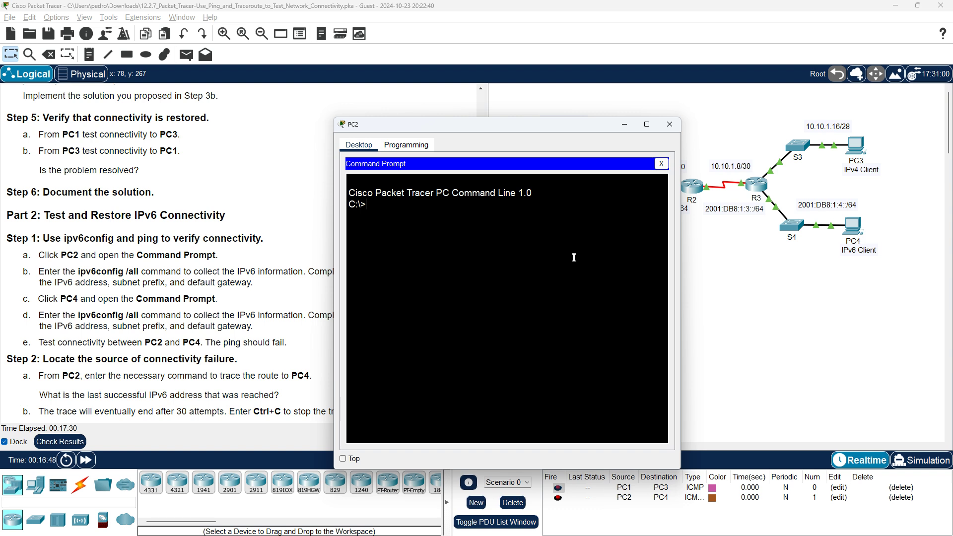
text(ipv6config /all)
key(Return)
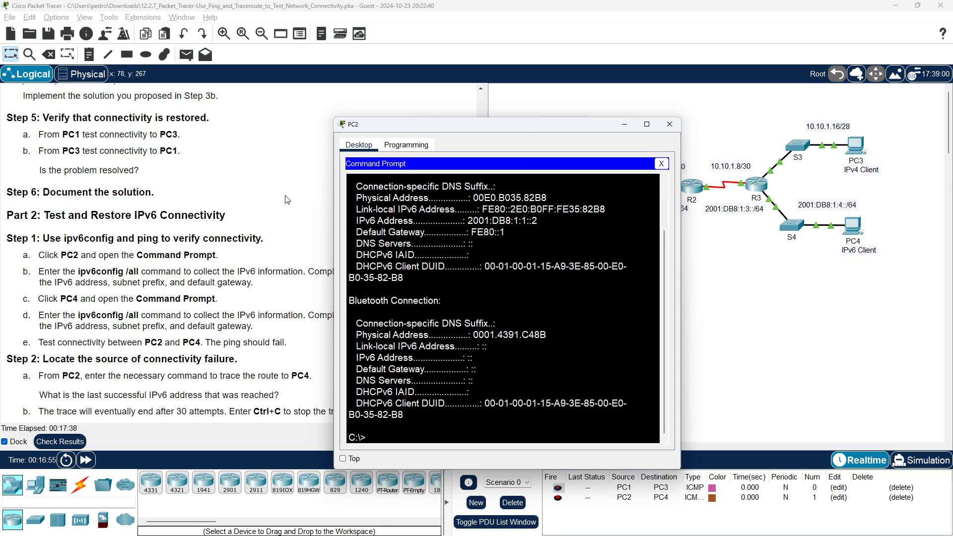
click(266, 289)
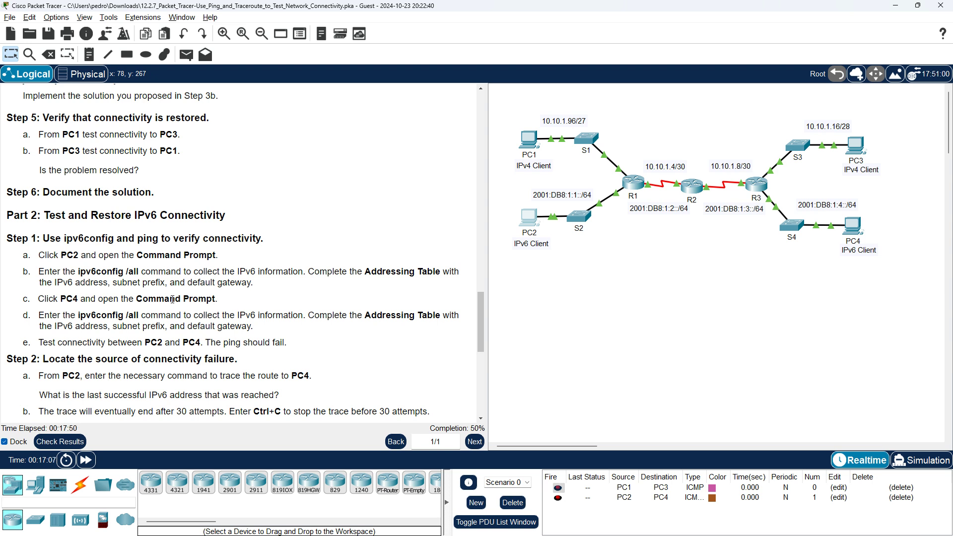
- Open PC4's command prompt, set its window beside the instructions, and run ipv6config /all
click(853, 225)
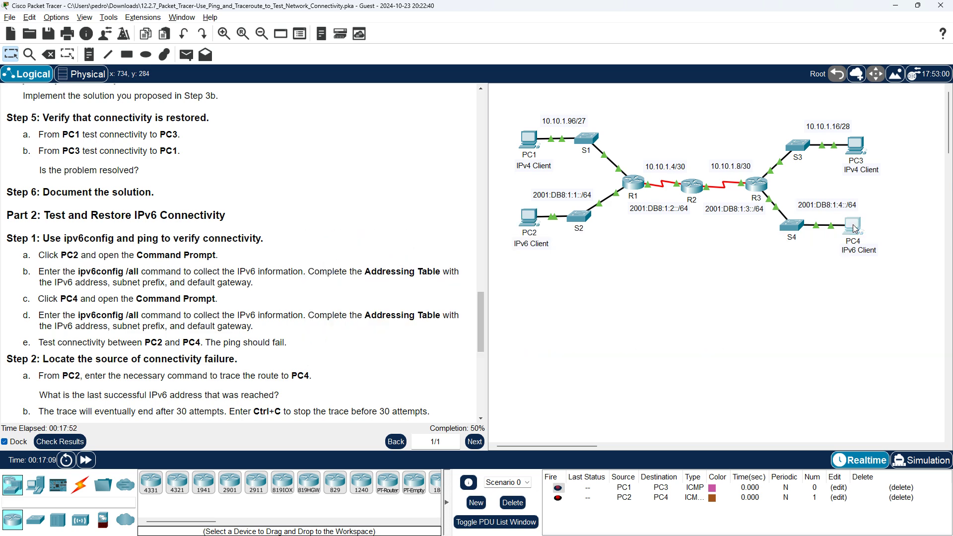
click(570, 191)
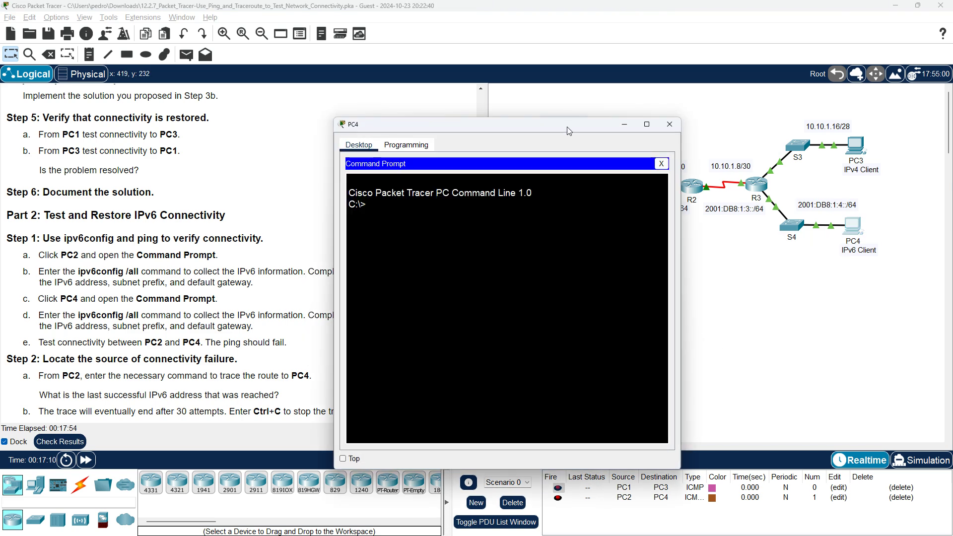
drag(567, 126, 786, 123)
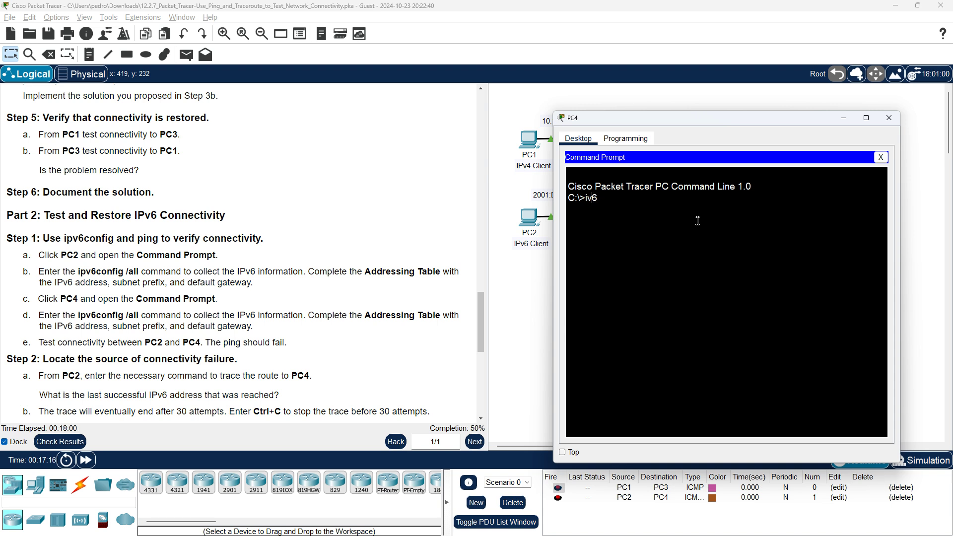
key(Left)
key(Left)
text(p)
key(Right)
key(Right)
text(config /all)
key(Return)
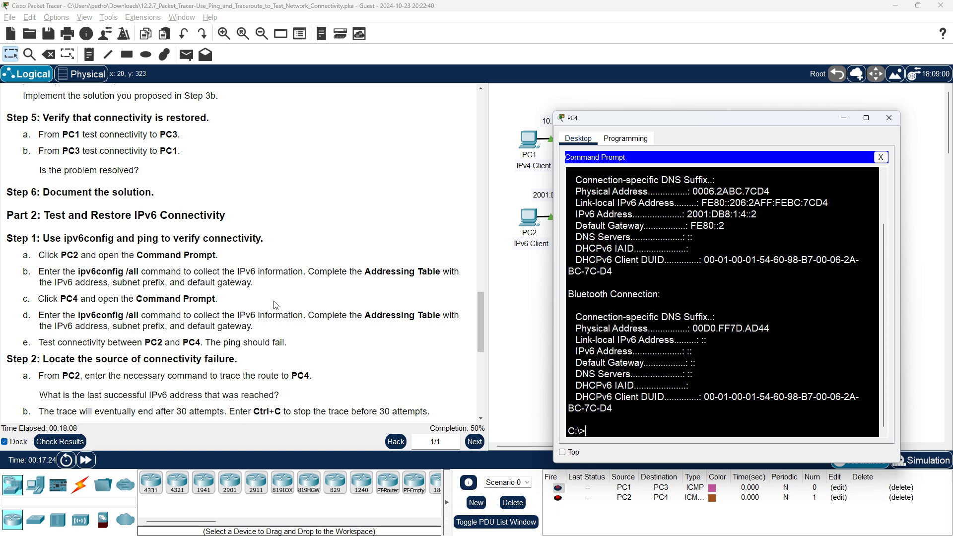
- Bring PC2's command prompt back and place it side by side with PC4's
scroll(180, 324, down, 1)
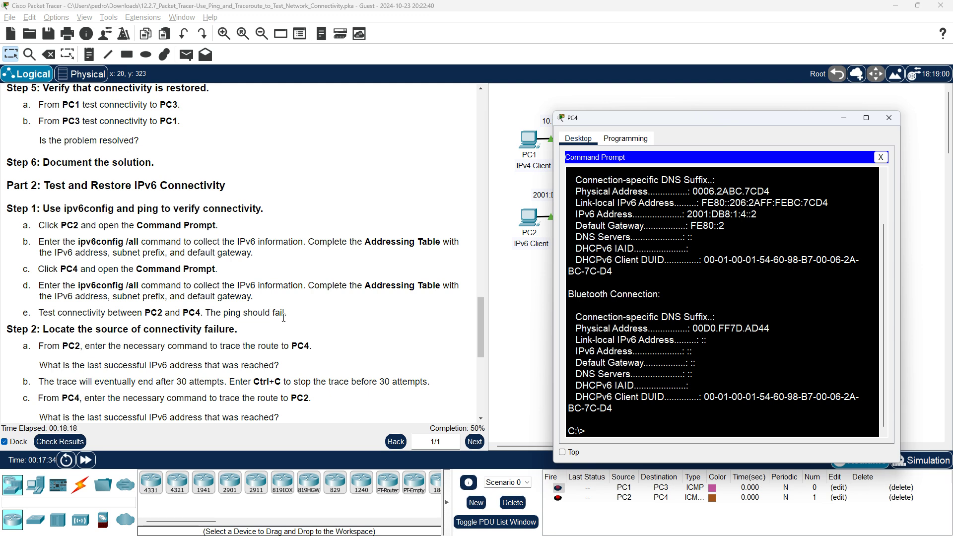
key(alt+Tab)
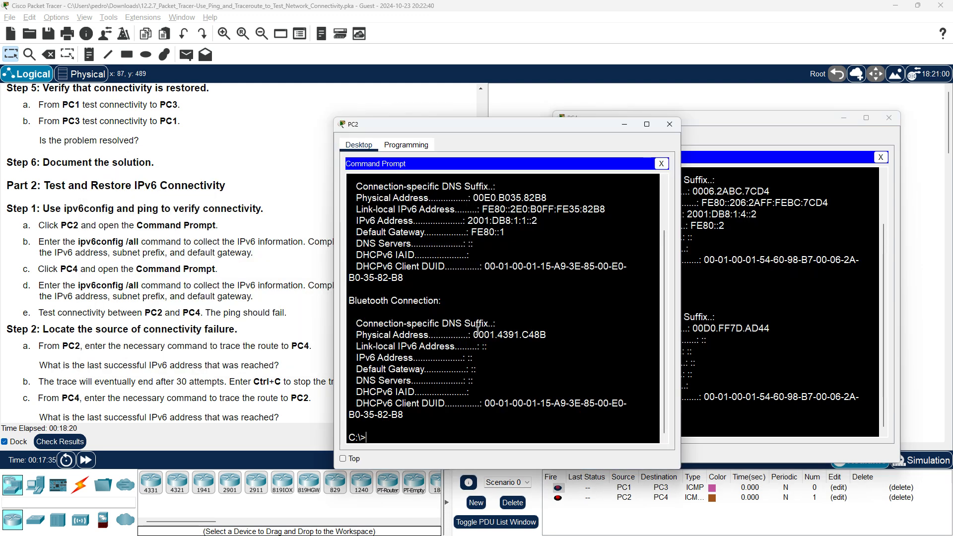
drag(520, 124, 337, 122)
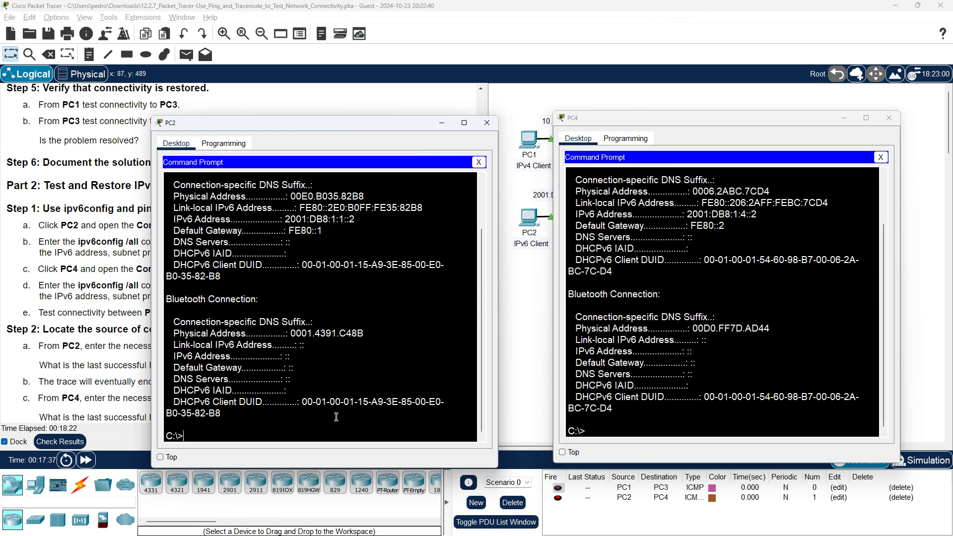
- Copy PC4's IPv6 address 2001:DB8:1:4::2 and enter it as the target of a ping command on PC2
scroll(722, 238, up, 1)
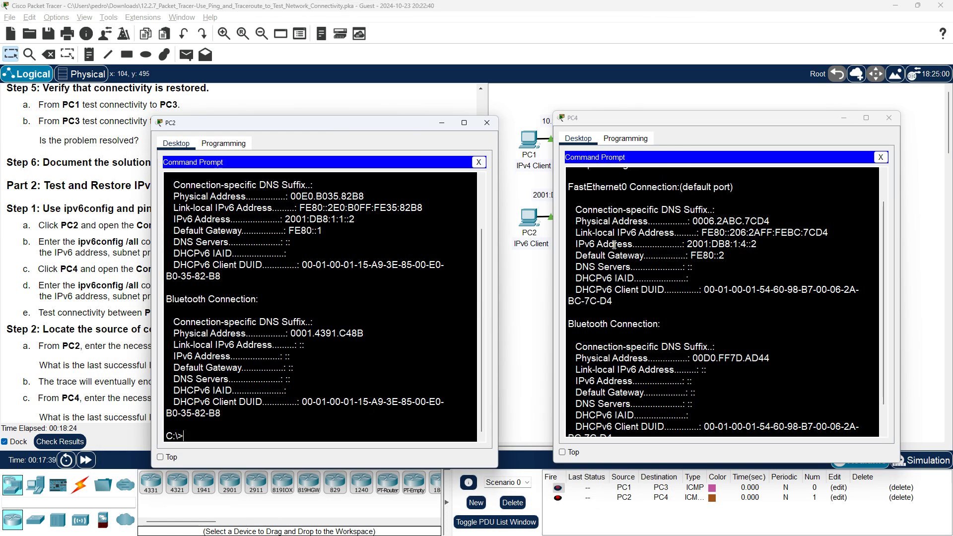
drag(688, 244, 747, 243)
right_click(748, 243)
click(759, 247)
click(415, 434)
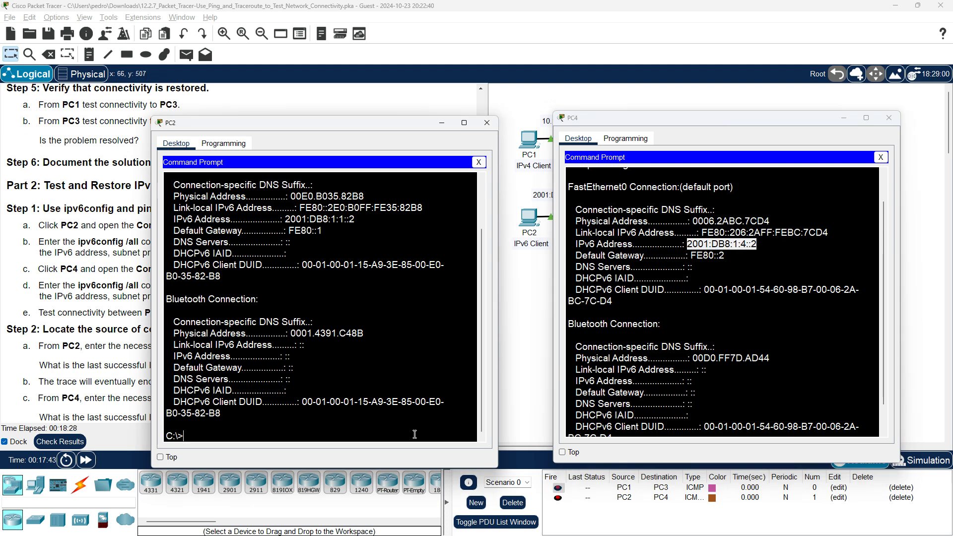
text(ping)
right_click(415, 433)
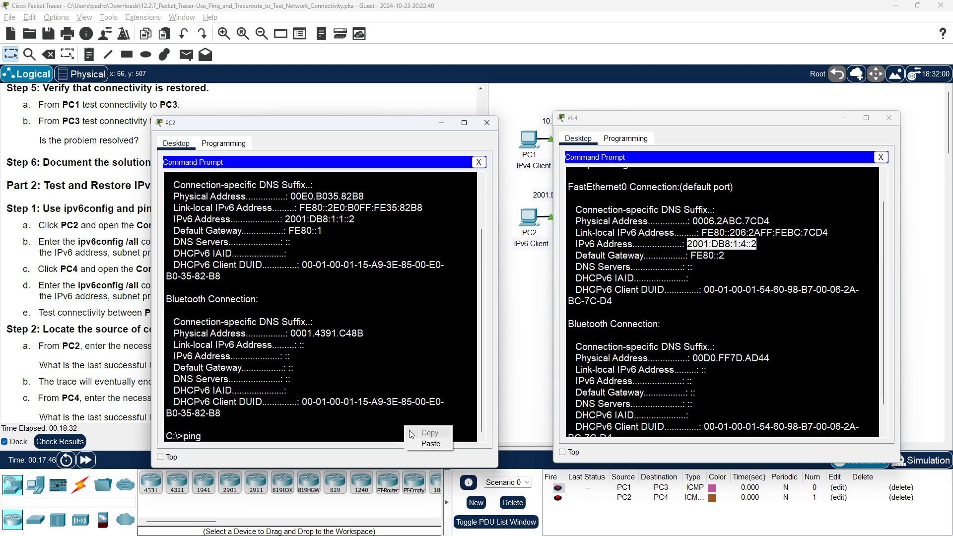
click(430, 448)
- Copy PC2's IPv6 address 2001:DB8:1:1::2 from its ipv6config output and return to PC4's command prompt
scroll(343, 281, up, 2)
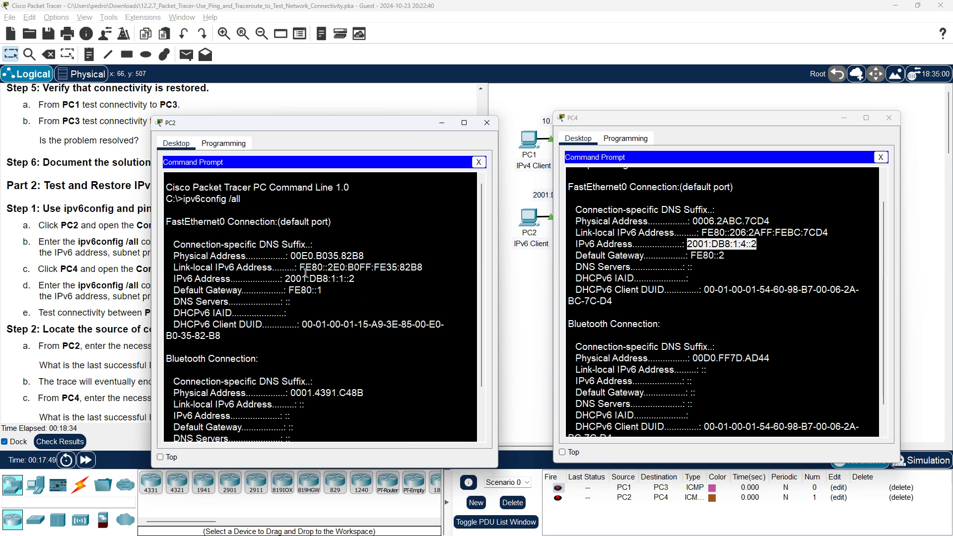
drag(284, 279, 356, 280)
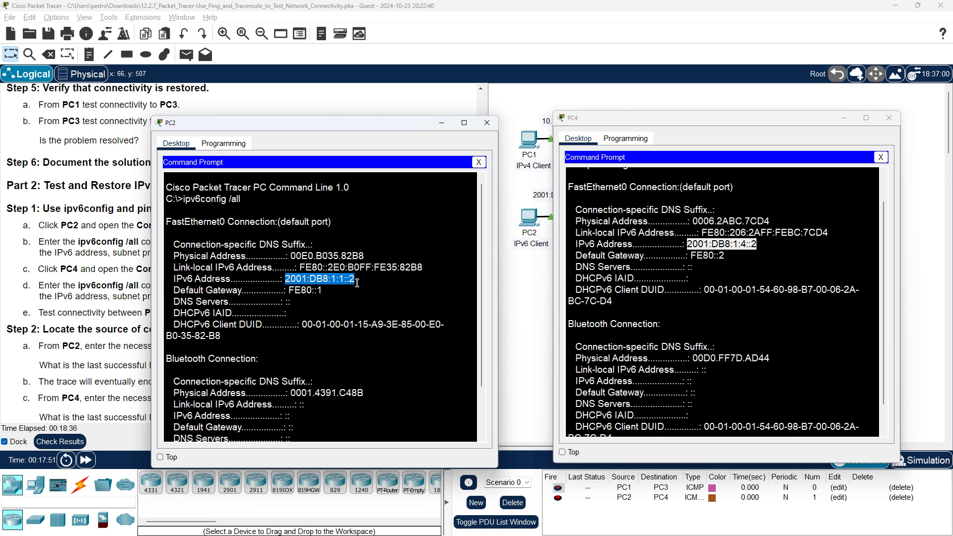
right_click(344, 280)
click(356, 287)
click(720, 396)
scroll(720, 396, down, 1)
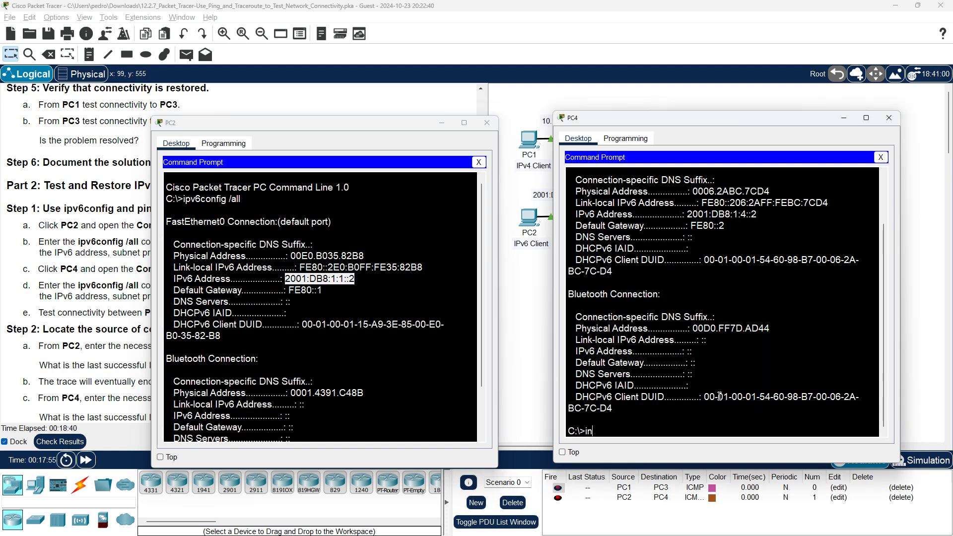
- Ping the copied address 2001:DB8:1:1::2 from PC4 and run the prepared ping to 2001:DB8:1:4::2 on PC2
text(ping)
key(BackSpace)
key(BackSpace)
key(BackSpace)
text(ing)
right_click(728, 430)
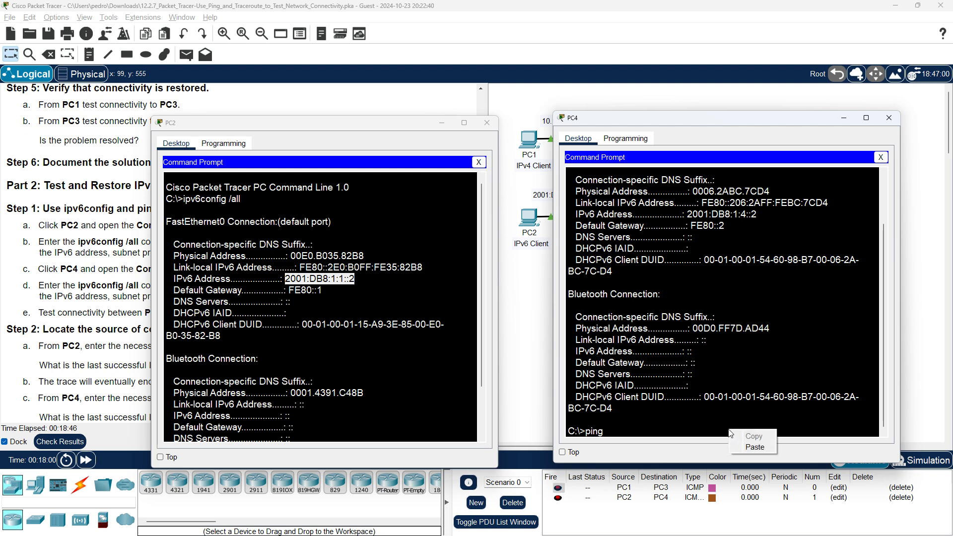
click(749, 446)
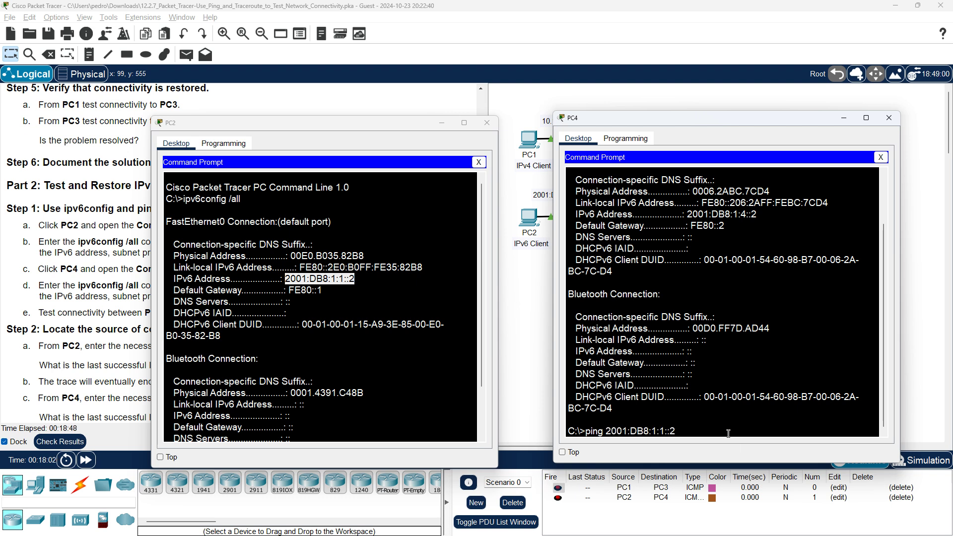
key(Return)
click(427, 413)
key(Return)
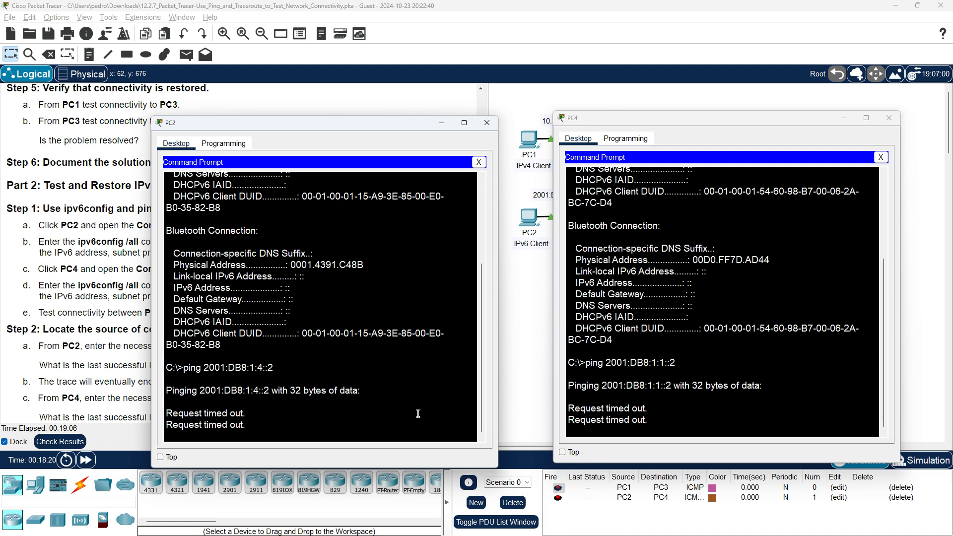
- Return to the instructions and highlight the Part 2 Step 2a question about the last successful IPv6 address reached
click(109, 357)
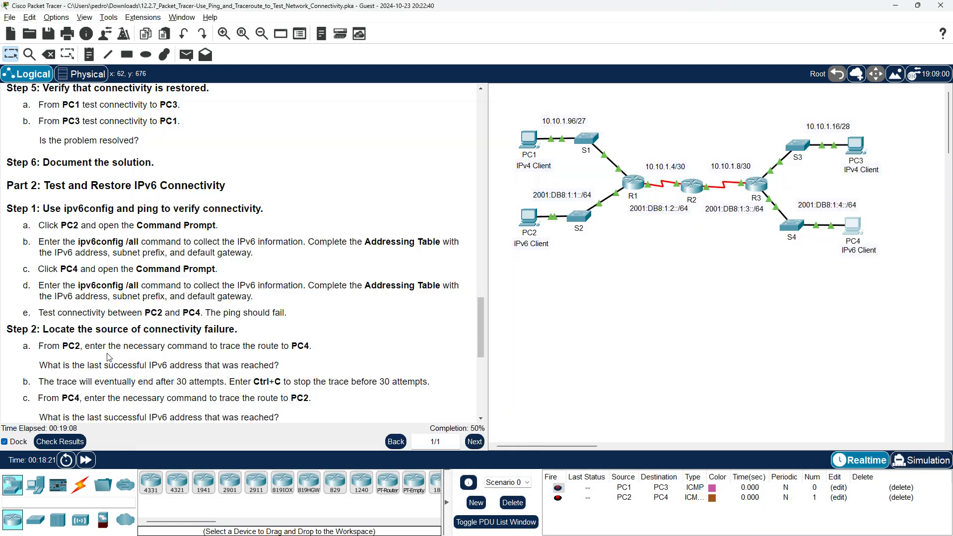
scroll(364, 342, down, 1)
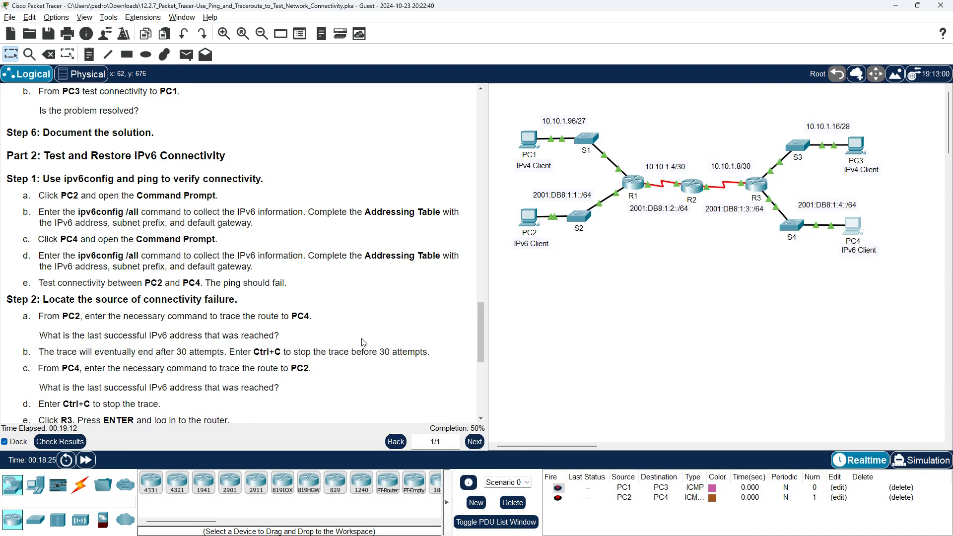
scroll(363, 342, down, 1)
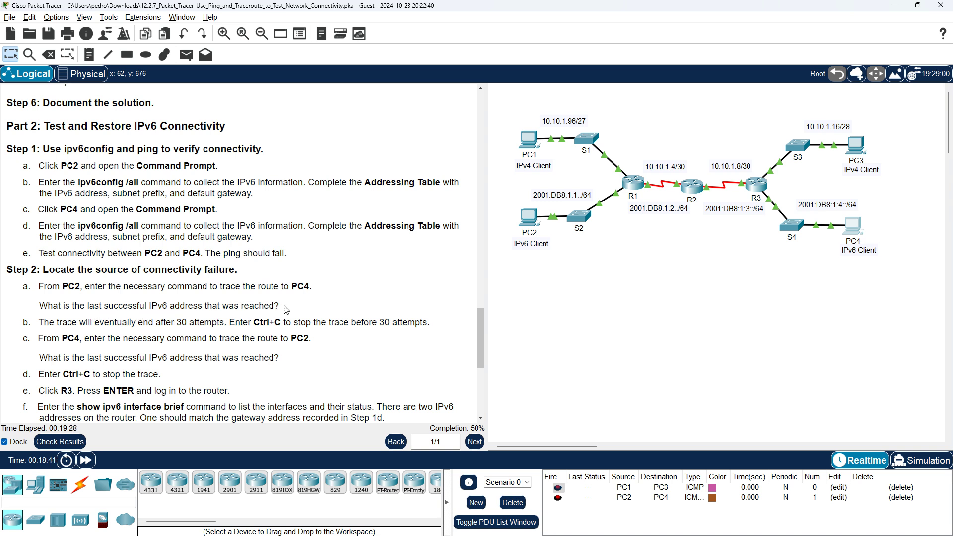
drag(288, 309, 39, 308)
- Trace the route from PC2 to PC4 by changing the previous ping command to tracert 2001:DB8:1:4::2
key(alt+Tab)
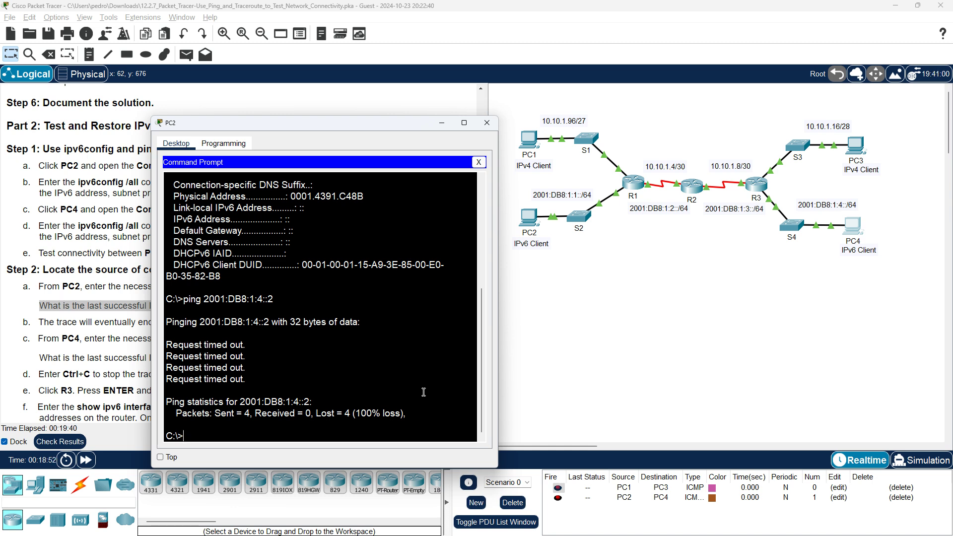
key(Up)
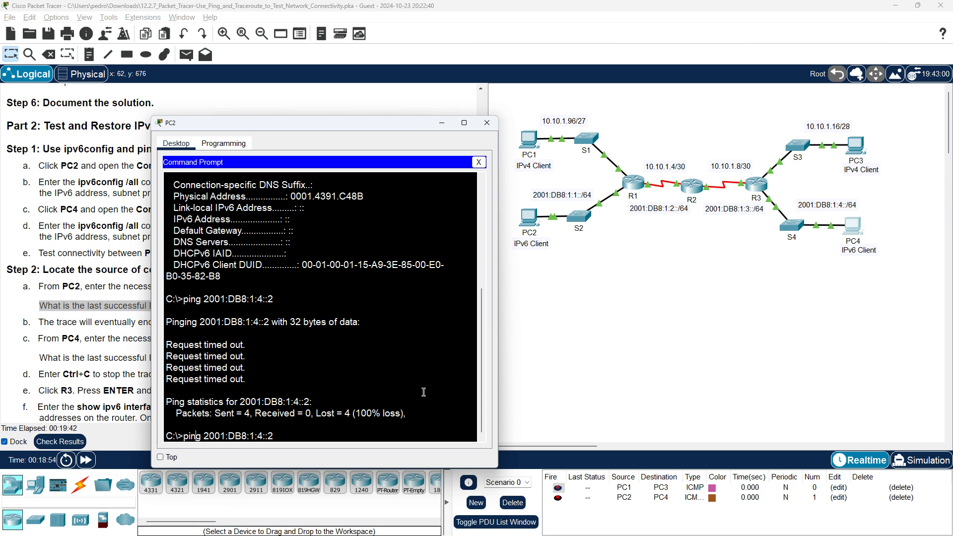
key(BackSpace)
key(BackSpace)
key(BackSpace)
key(BackSpace)
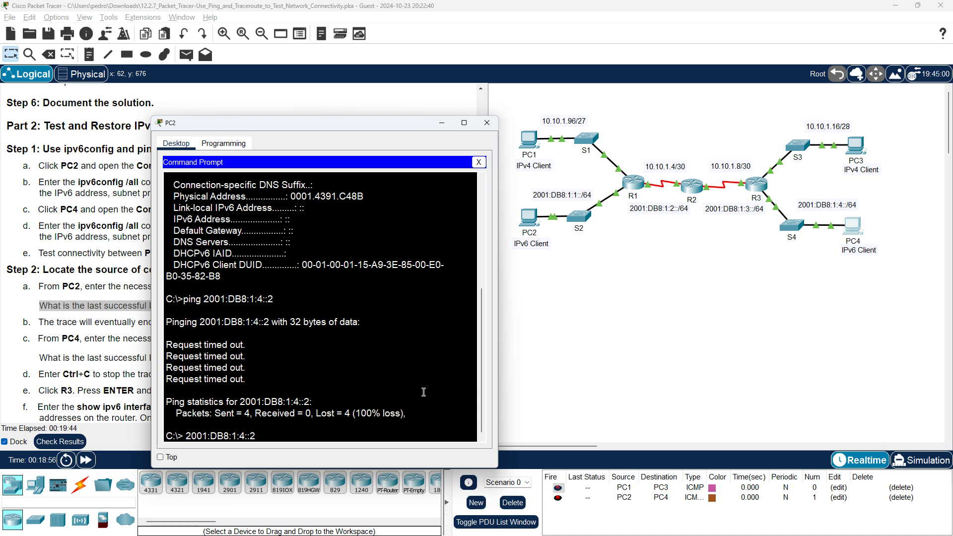
text(tracert)
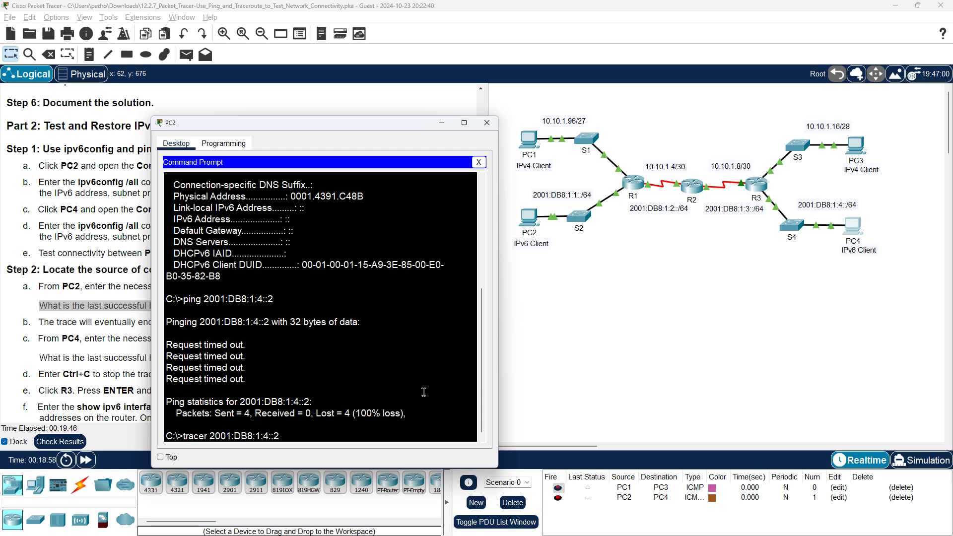
key(Return)
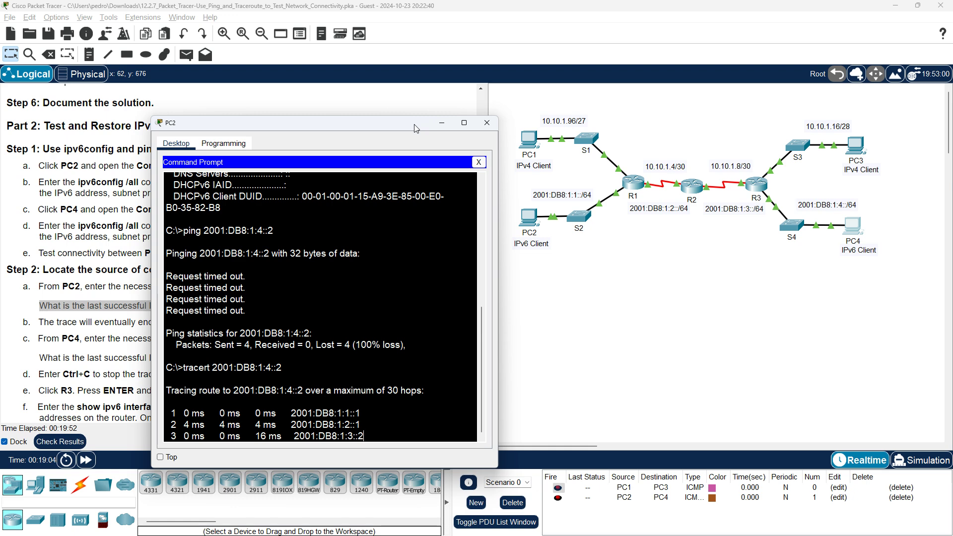
- Trace the route from PC4 to PC2 by changing its previous ping command to tracert 2001:DB8:1:1::2
key(alt+Tab)
key(alt+Tab)
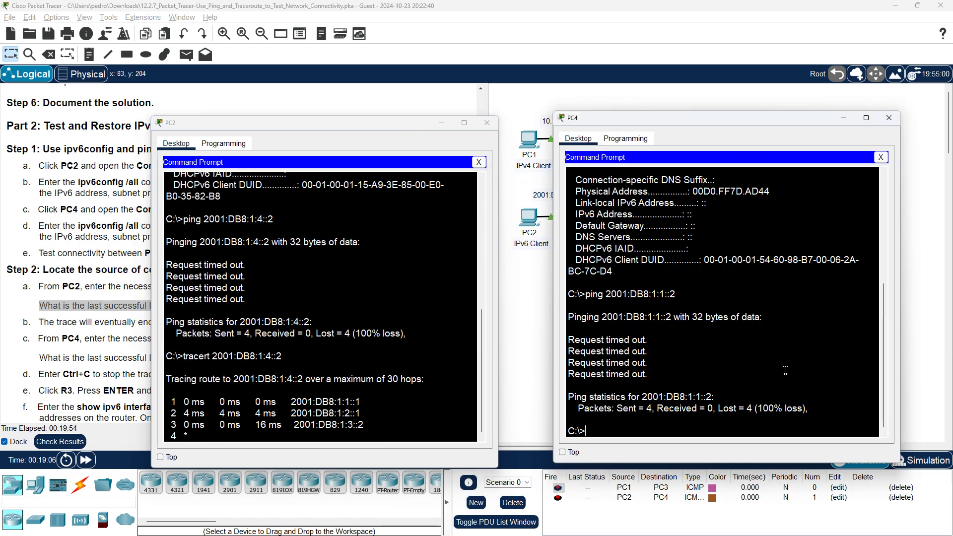
key(Up)
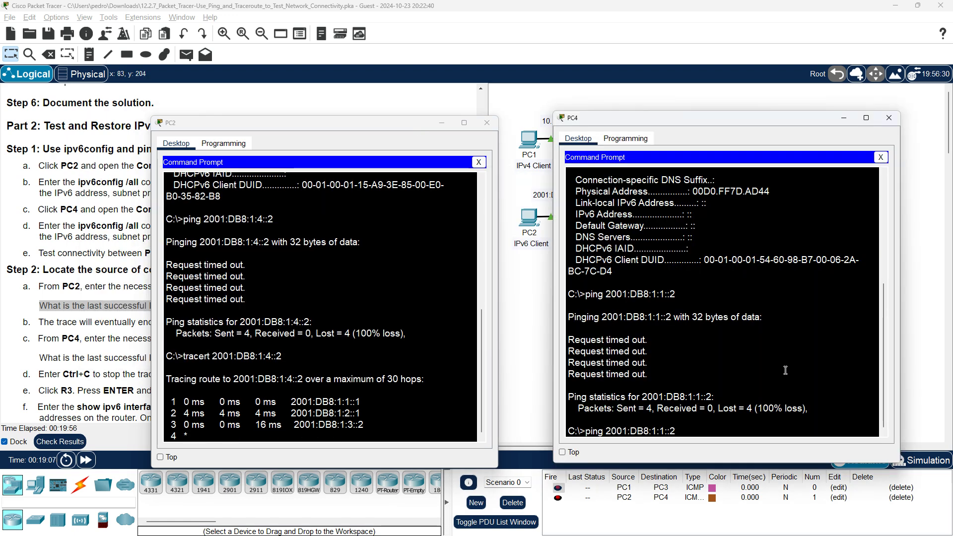
key(Left)
key(Left)
key(Left)
key(Left)
key(Left)
key(Left)
key(Left)
key(Left)
key(Left)
key(Left)
key(Left)
key(Left)
key(Left)
key(Left)
key(Left)
key(Left)
key(BackSpace)
key(BackSpace)
key(BackSpace)
key(BackSpace)
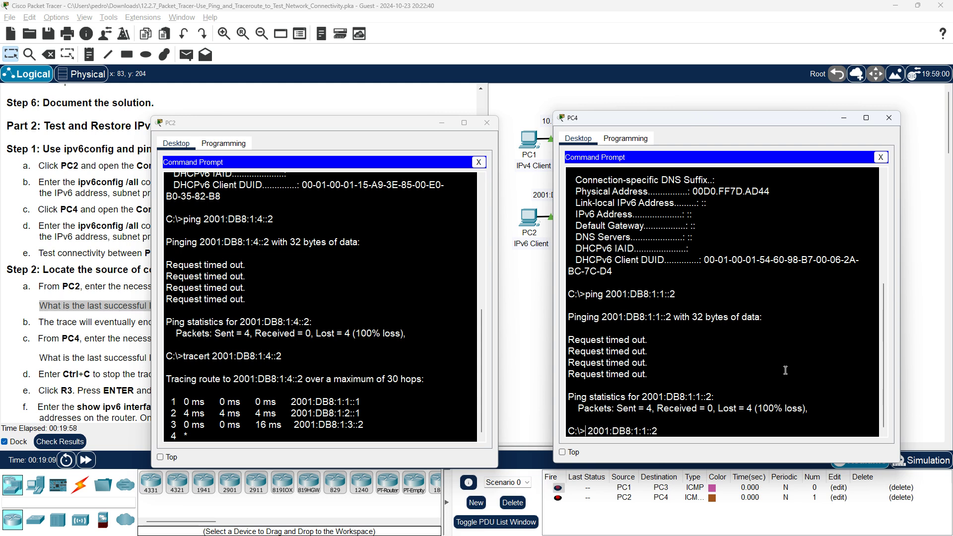
text(tracert)
key(Return)
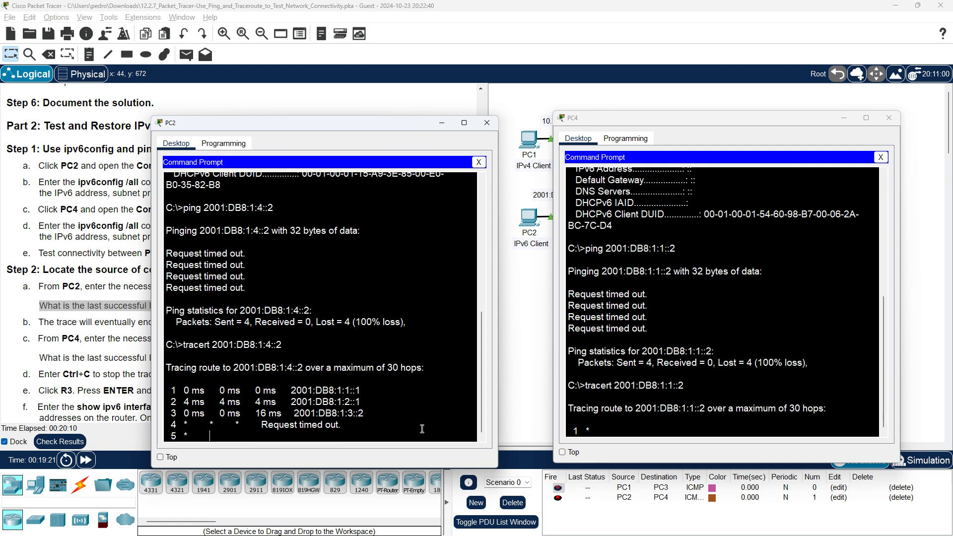
- Stop the running traces on PC2 and PC4, and minimize both command prompt windows
key(ctrl+c)
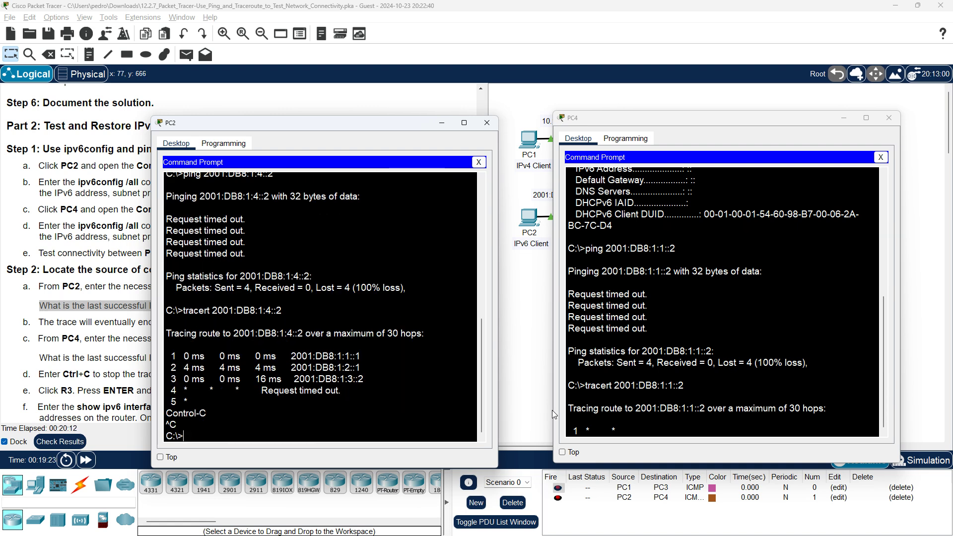
click(838, 398)
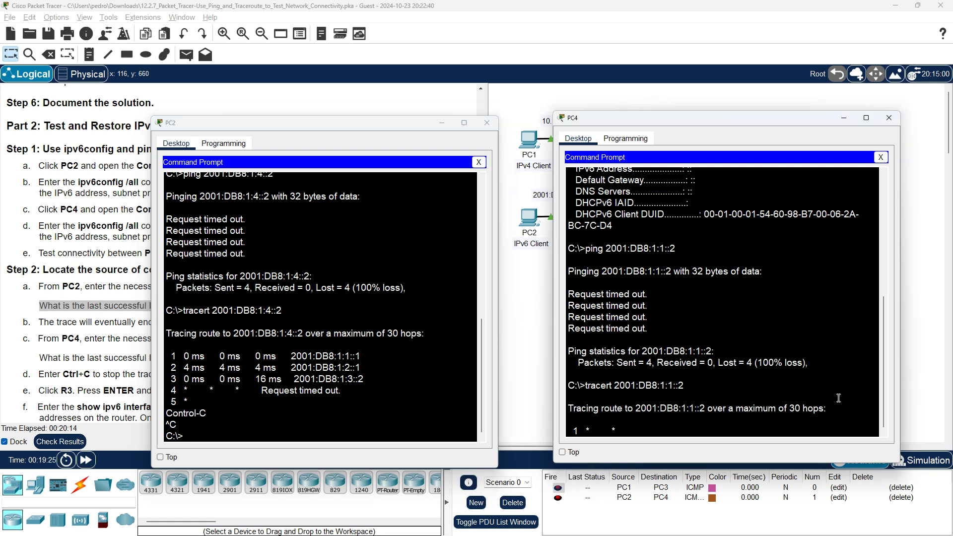
key(ctrl+c)
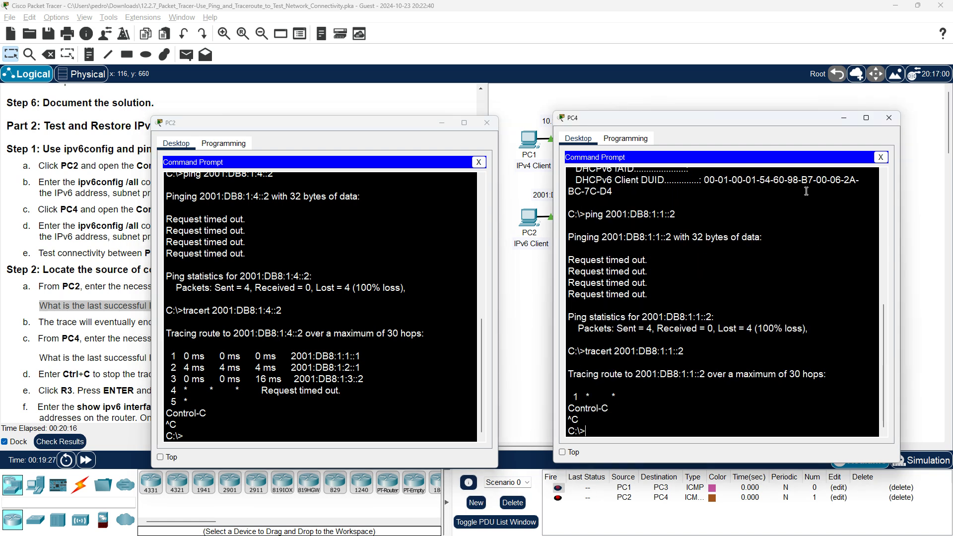
click(843, 118)
click(441, 122)
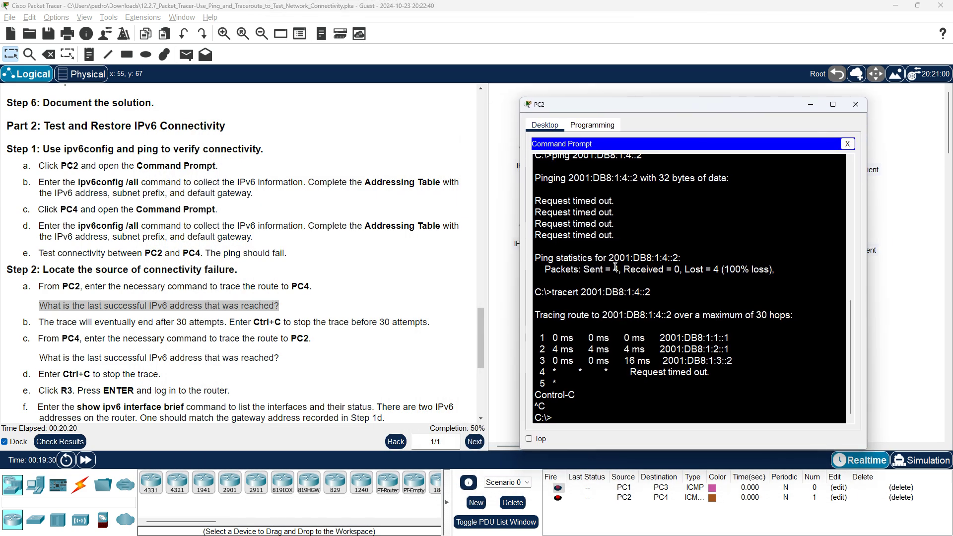
- Compare the last address reached in PC2's trace with R3's S0/0/1 IPv6 entry in the Addressing Table
drag(481, 356, 498, 151)
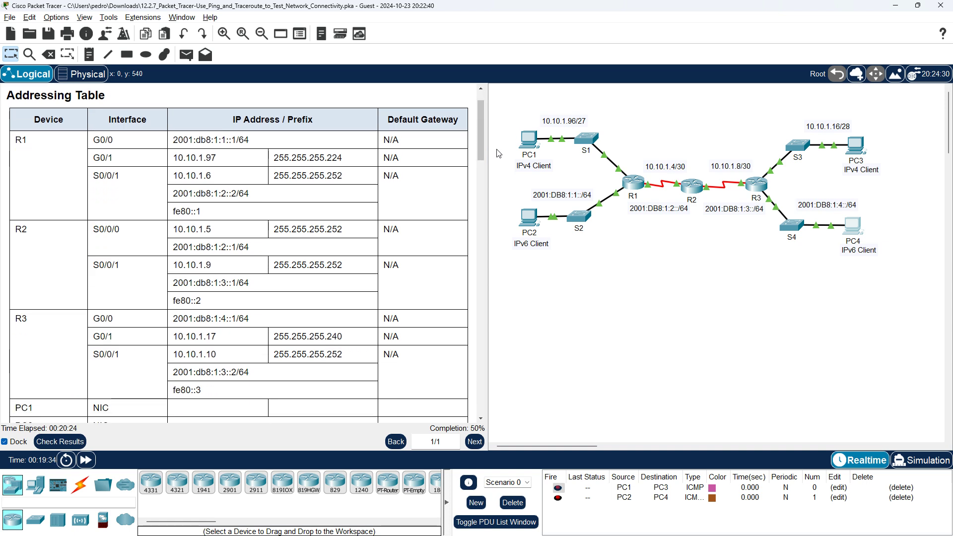
click(528, 218)
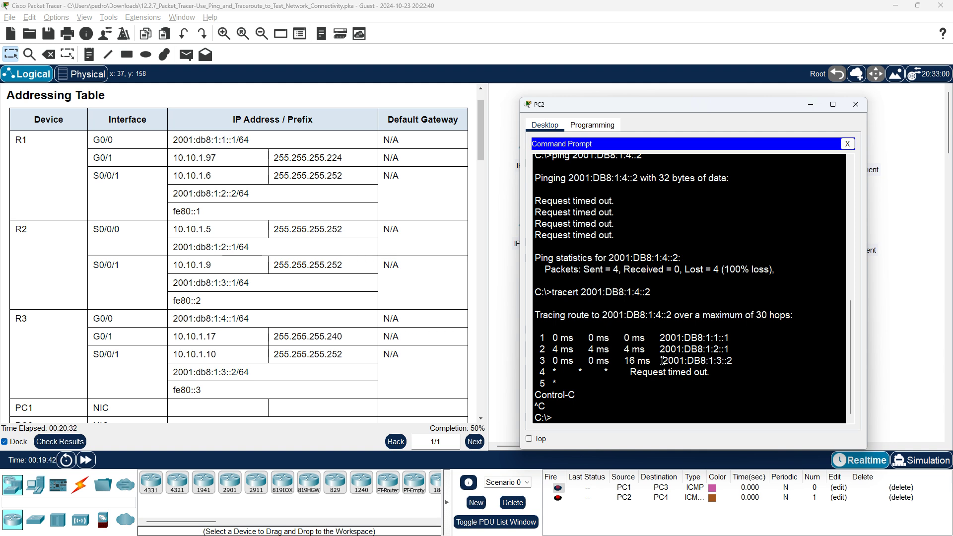
drag(663, 361, 741, 359)
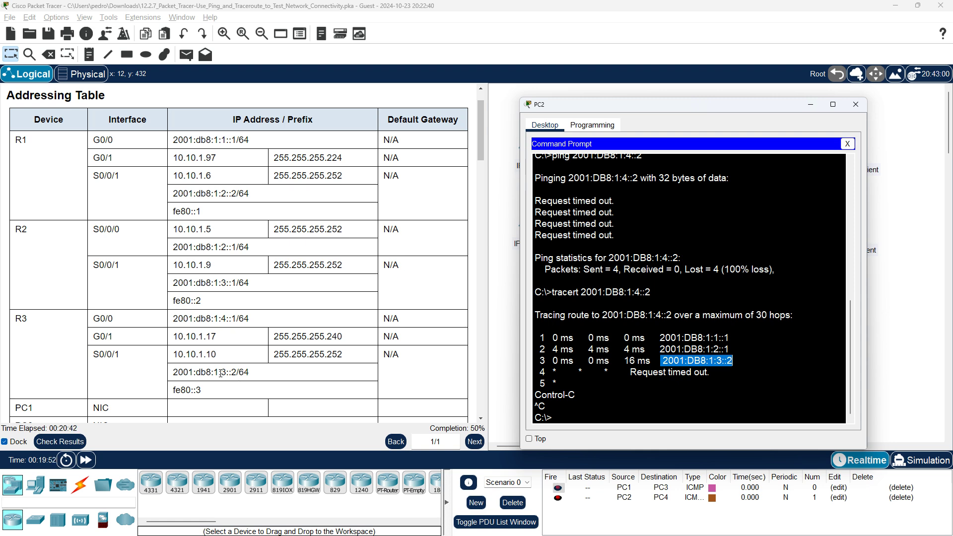
mouse_move(221, 373)
mouse_down()
mouse_move(238, 373)
mouse_move(213, 373)
mouse_up()
key(alt+Tab)
key(alt+Tab)
- Read the Part 2 Step 2 instructions covering the traces and the interface check on R3
scroll(368, 366, down, 5)
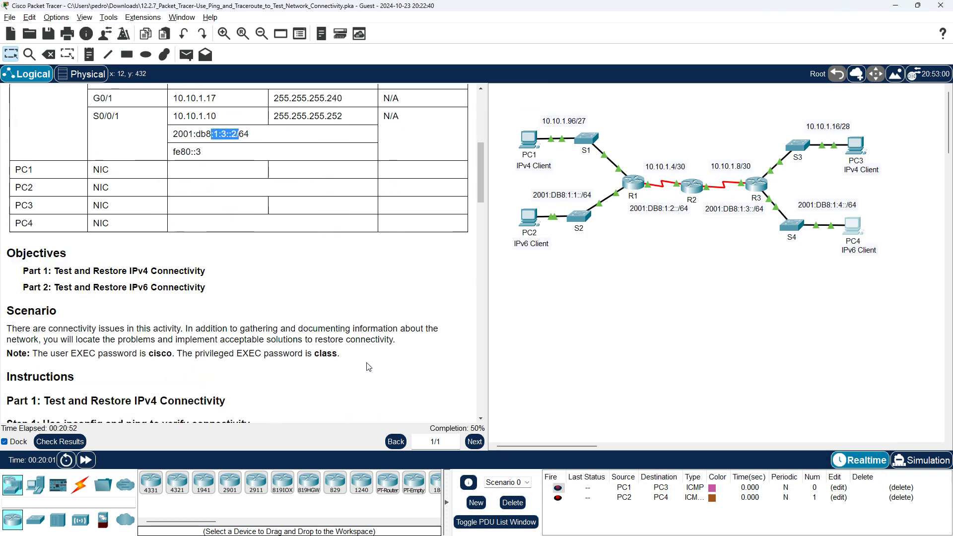
scroll(368, 367, down, 15)
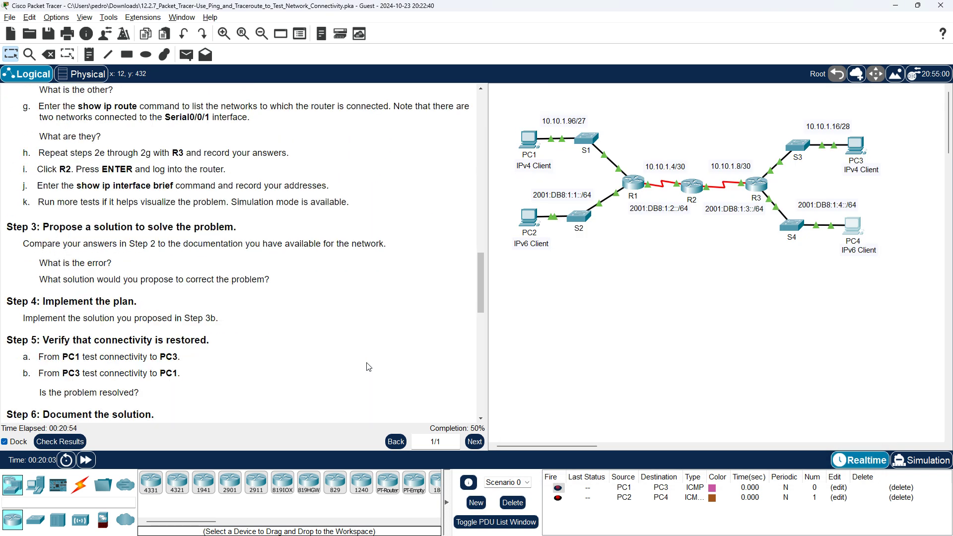
scroll(368, 367, down, 6)
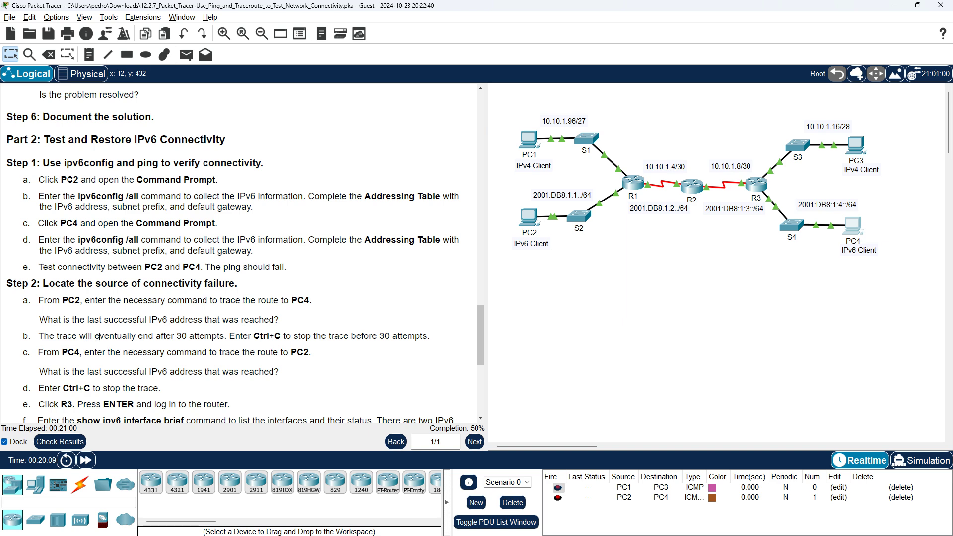
scroll(99, 336, down, 1)
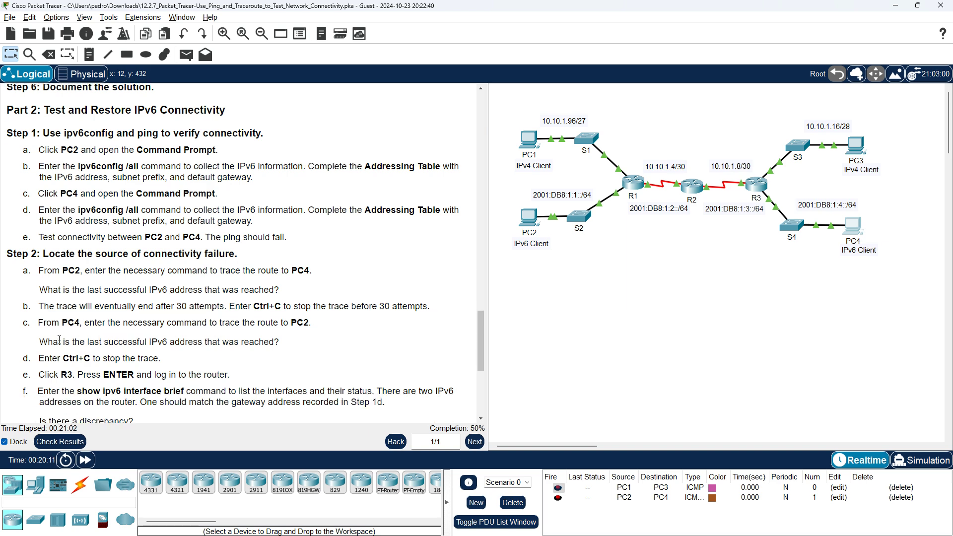
scroll(59, 340, down, 1)
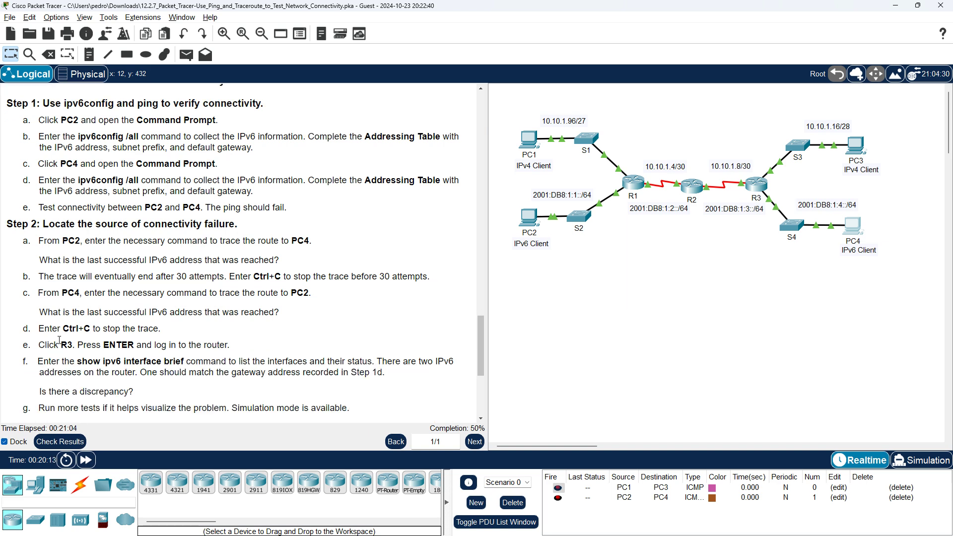
scroll(52, 341, down, 1)
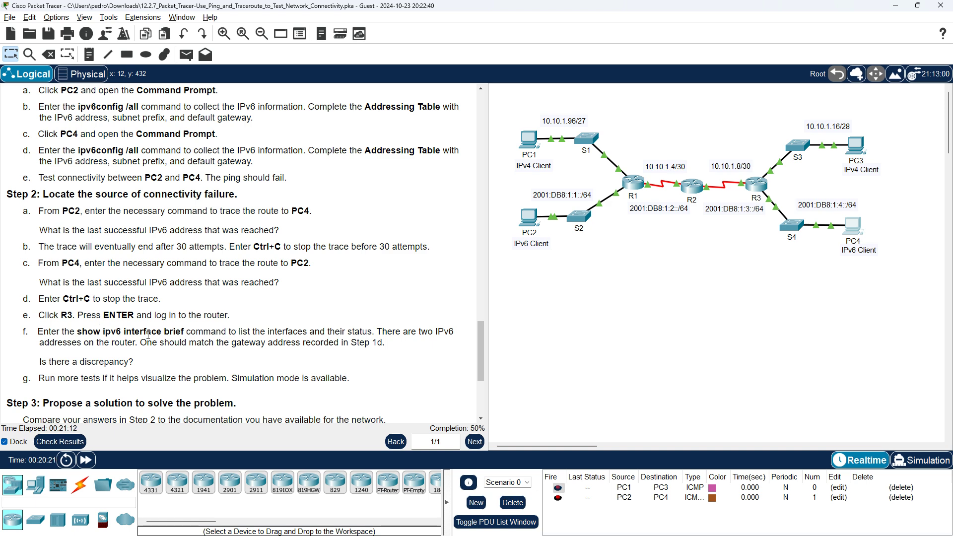
- Open R3's command line and list its IPv6 interfaces with show ipv6 interface brief
click(755, 185)
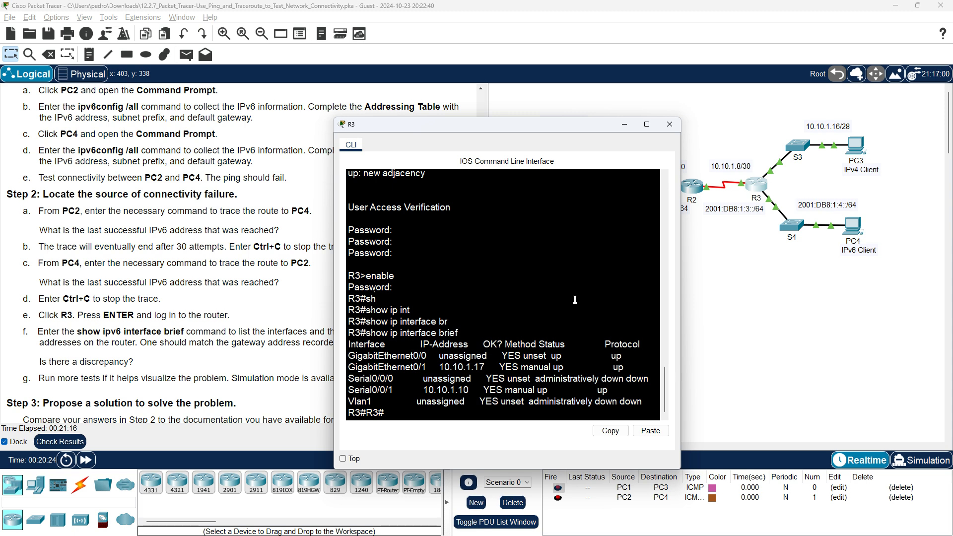
key(Return)
key(Return)
key(Return)
key(Return)
key(Return)
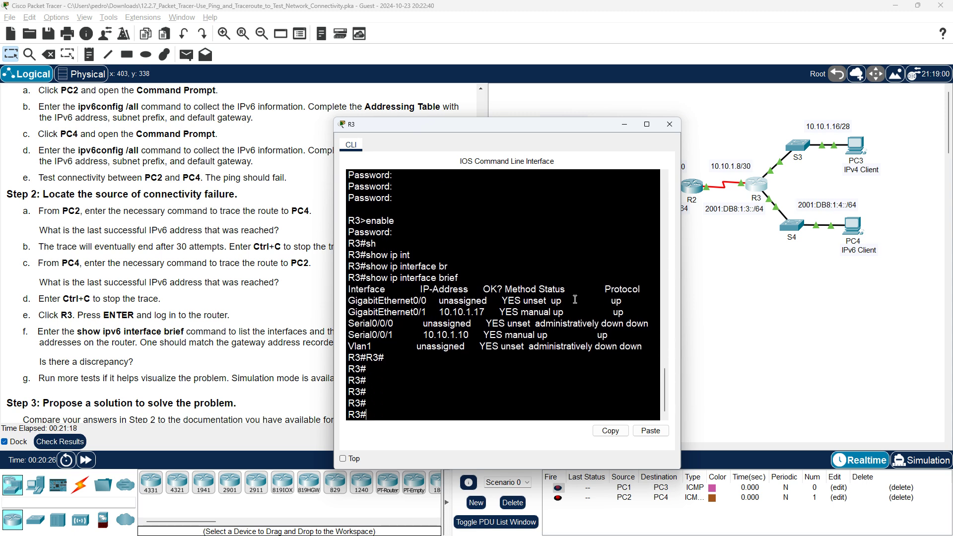
text(sh)
key(Tab)
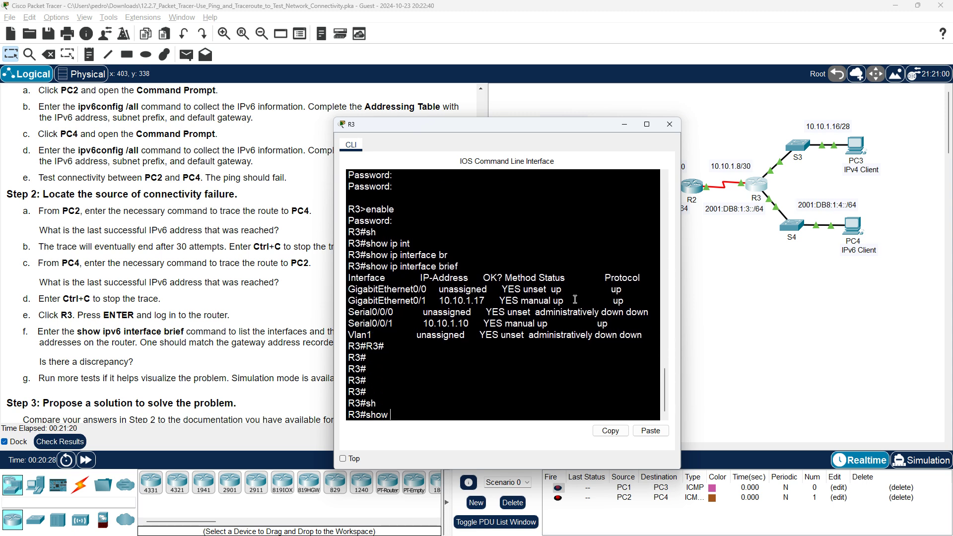
text(ipv6 in)
key(Tab)
text(t)
key(Tab)
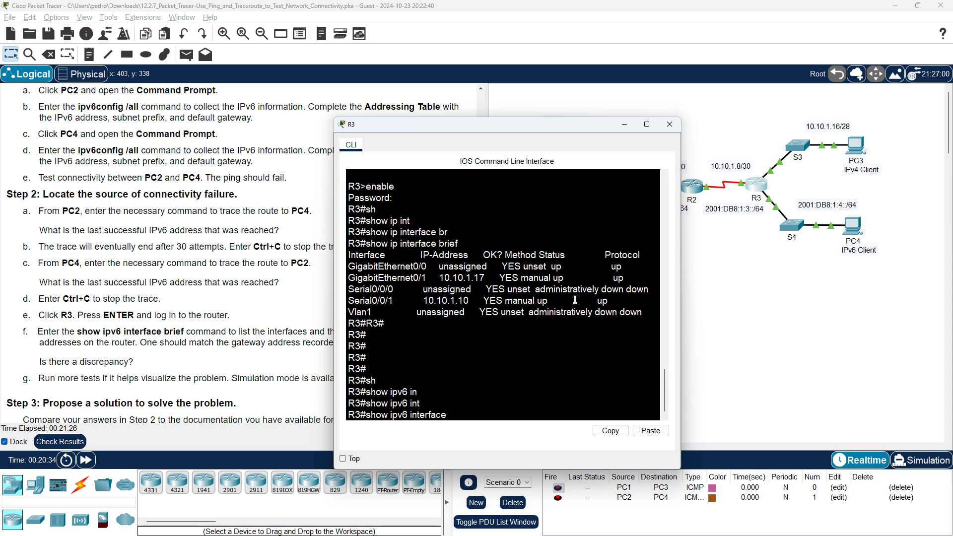
text(br)
key(Tab)
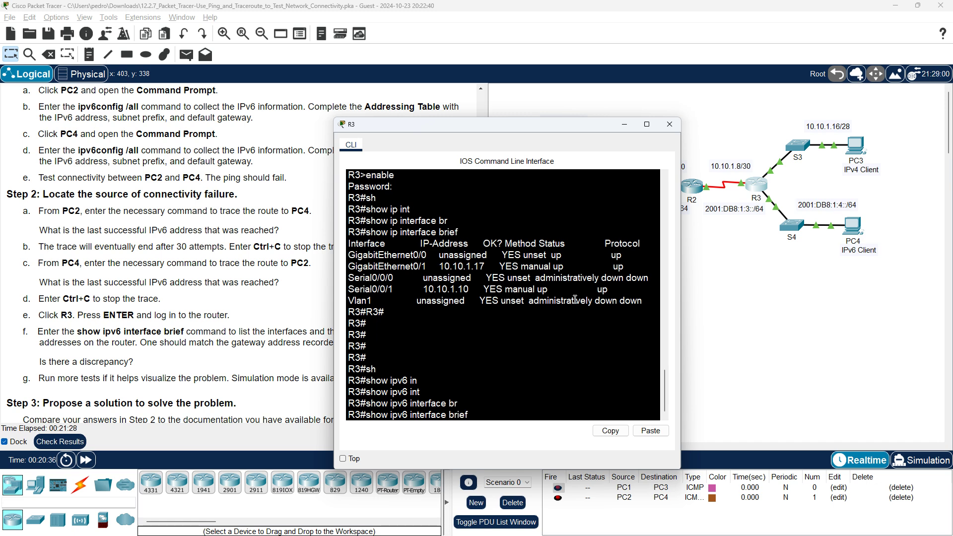
key(Return)
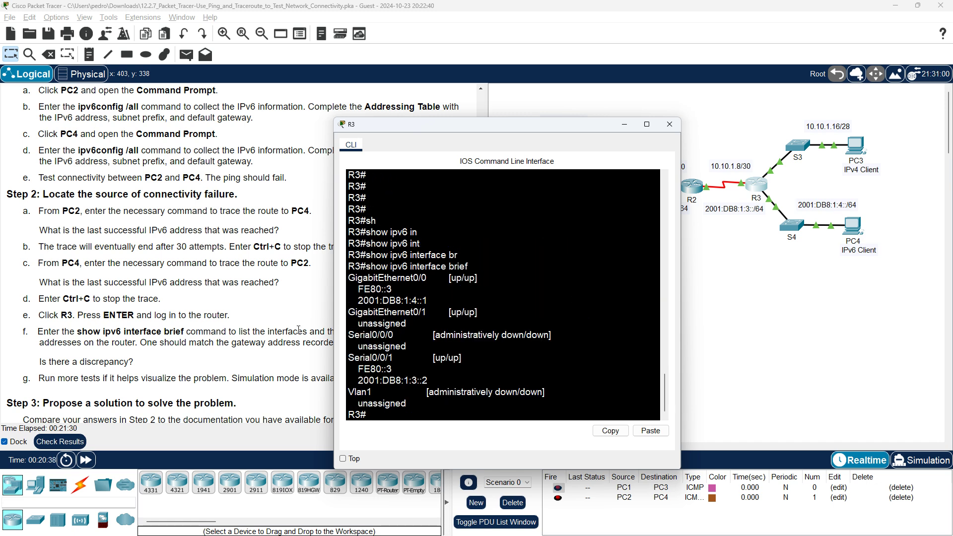
- Read Step 2f about matching an R3 IPv6 address to the gateway recorded in Step 1d
click(224, 342)
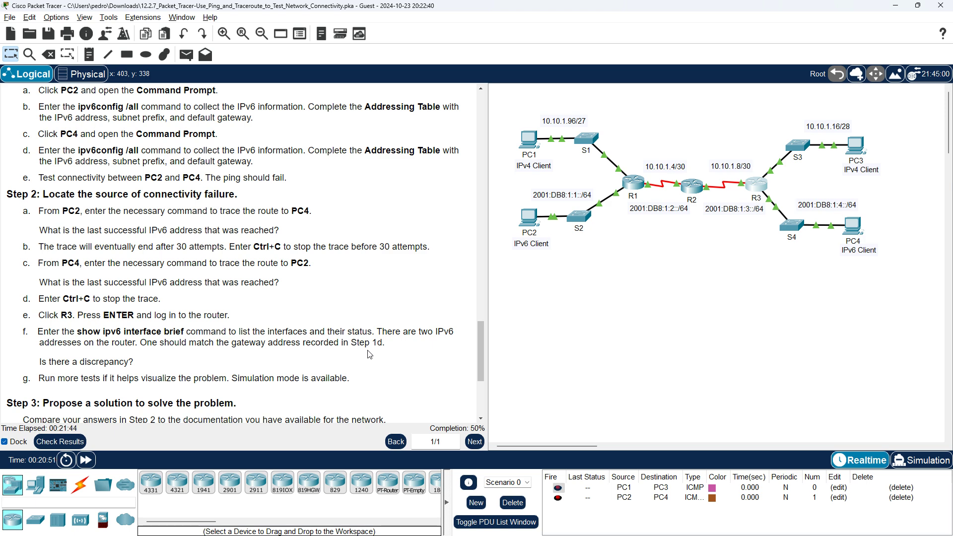
scroll(369, 355, up, 1)
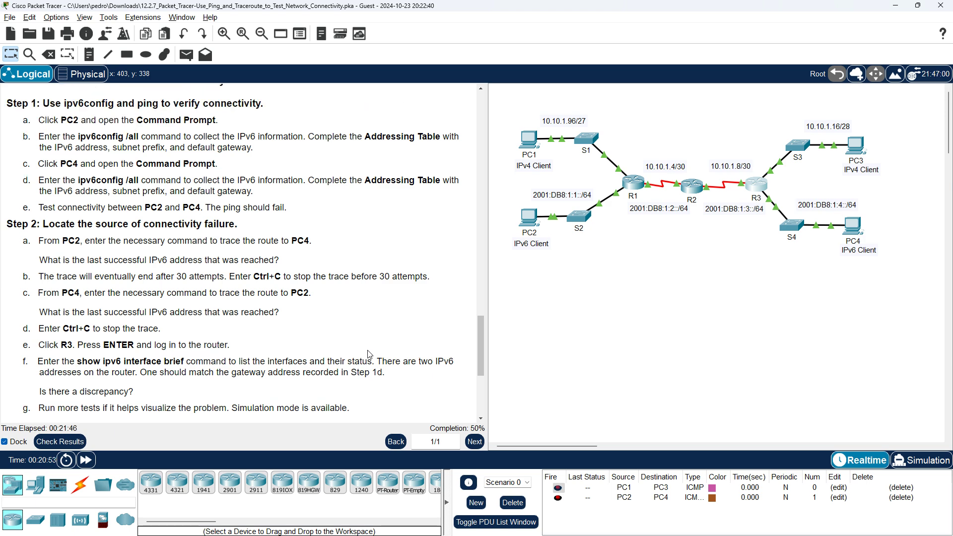
scroll(369, 355, down, 1)
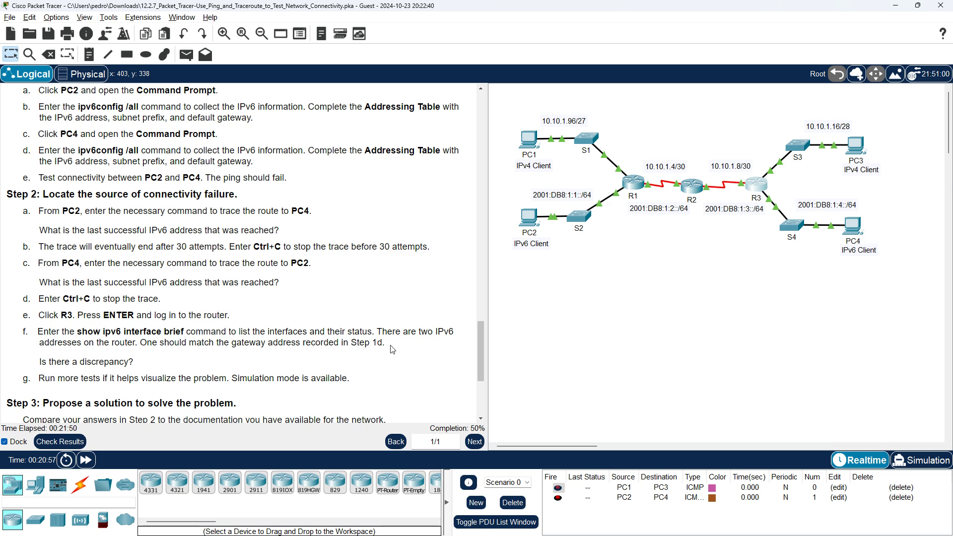
scroll(355, 328, up, 1)
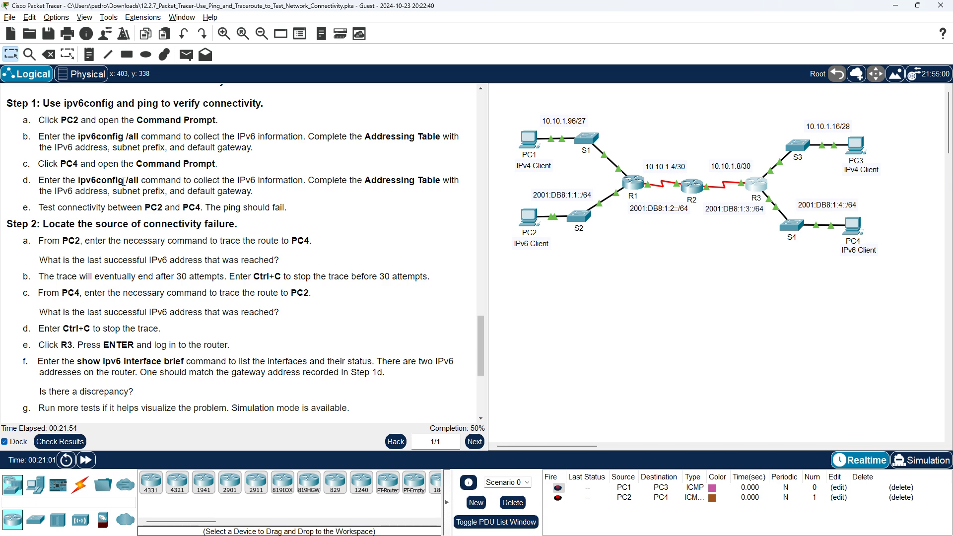
scroll(412, 360, down, 1)
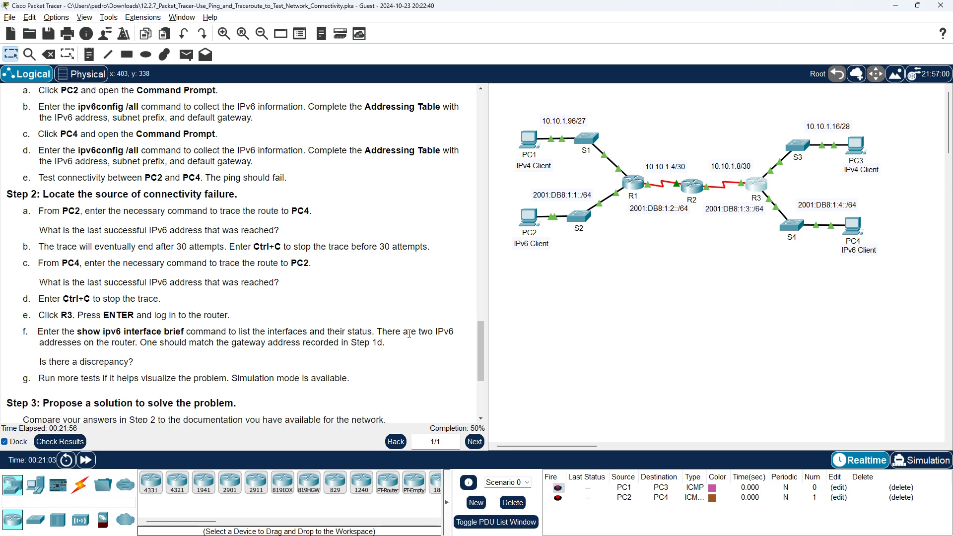
- Place R3's CLI beside PC2's command prompt, review PC2's ipv6config output, and minimize the PC2 window
key(alt+Tab)
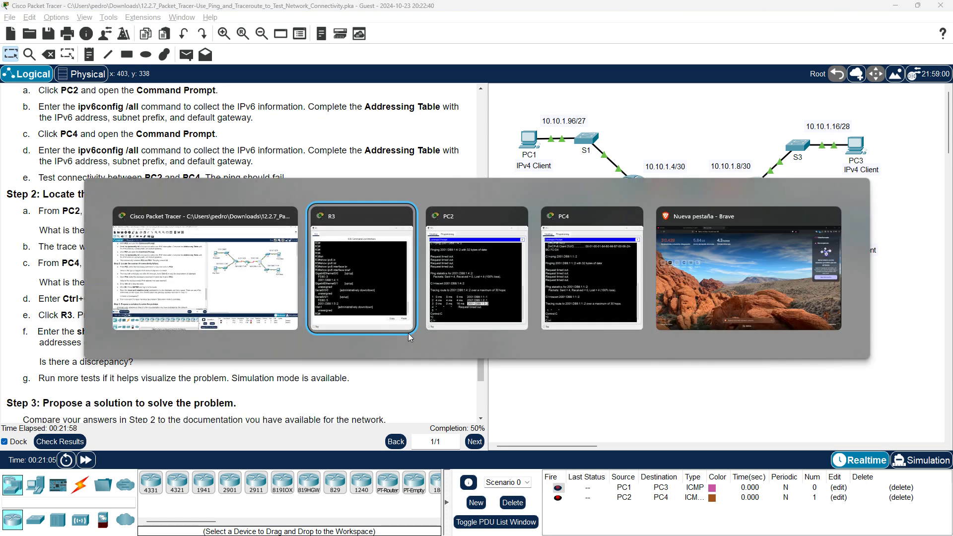
key(alt+Tab)
key(Tab)
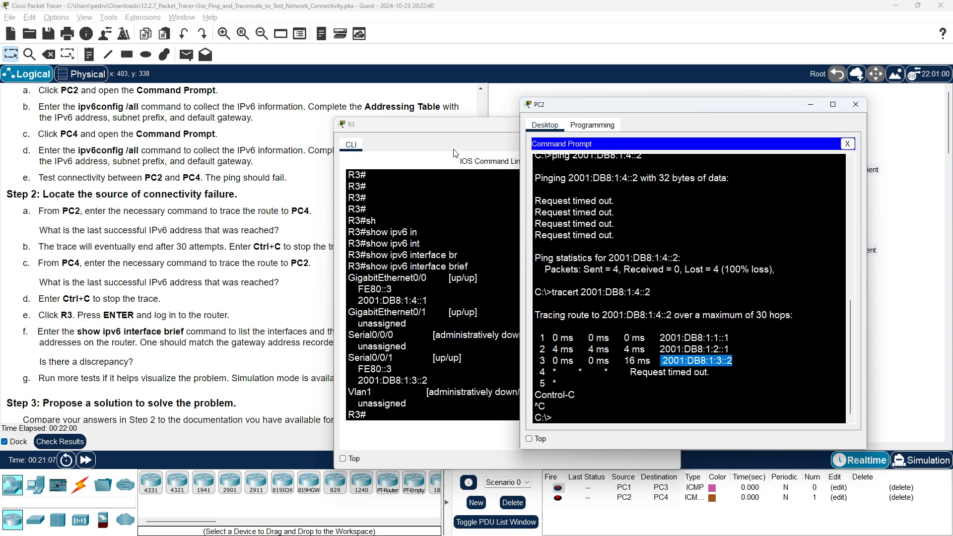
drag(456, 125, 249, 98)
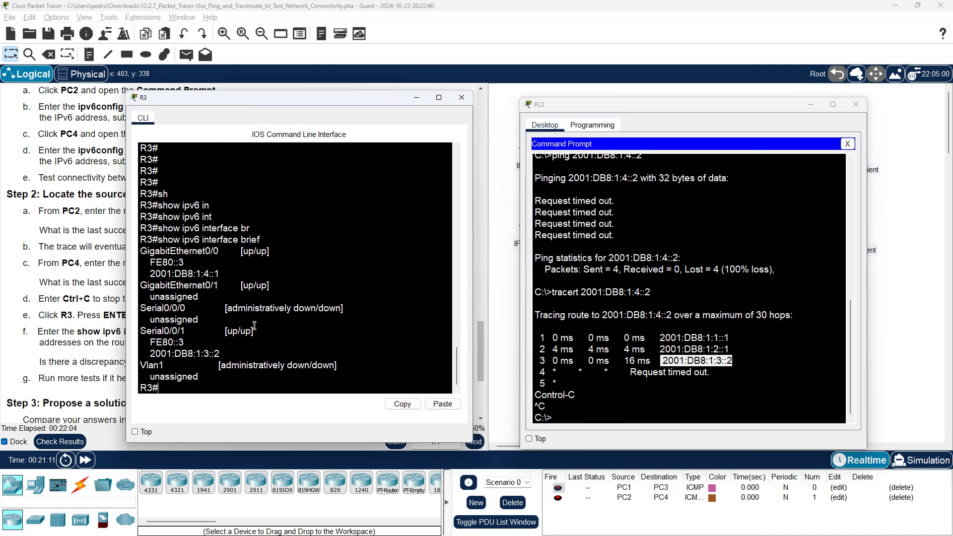
scroll(733, 369, up, 4)
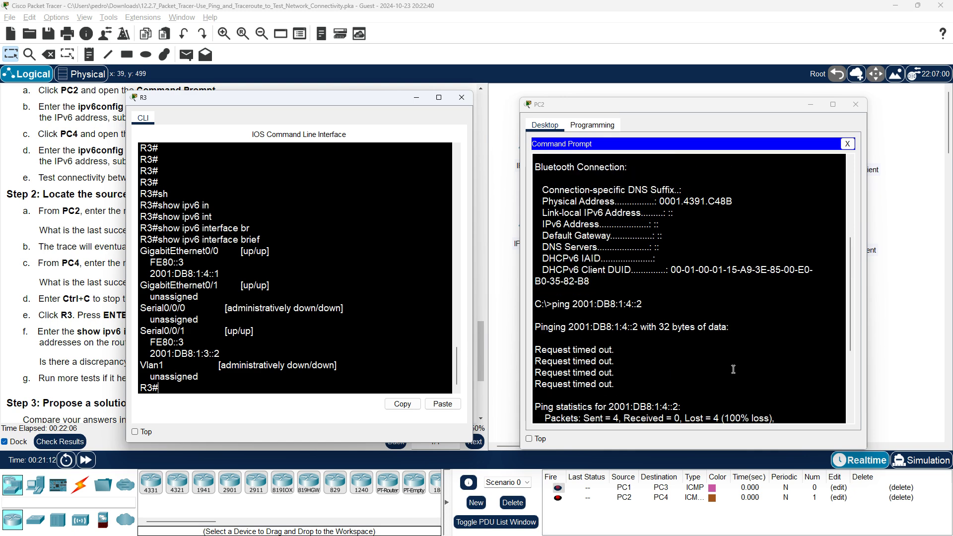
scroll(732, 369, up, 5)
click(810, 104)
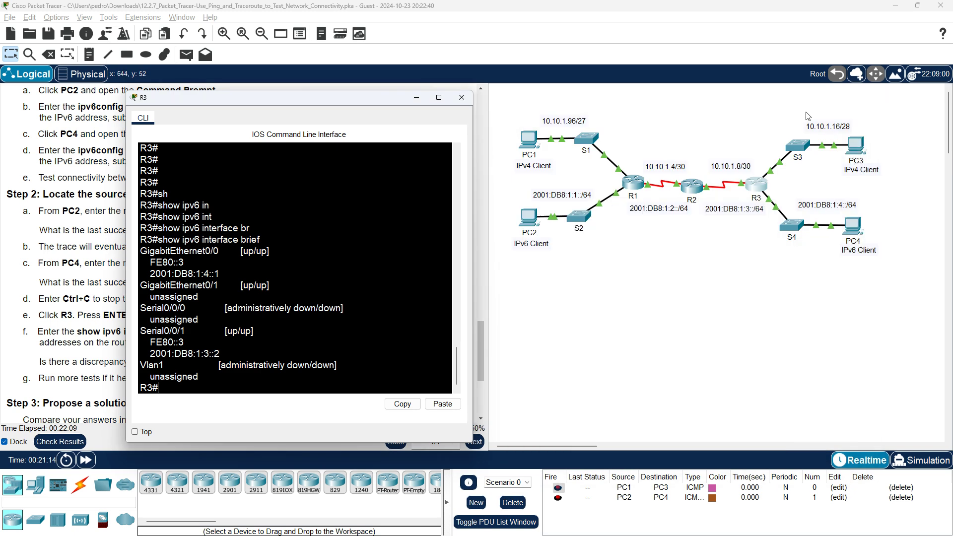
- Check the default gateway in PC4's ipv6config output and in PC2's, minimizing the PC4 and R3 windows
key(alt+Tab)
key(alt+Tab)
key(alt+Tab)
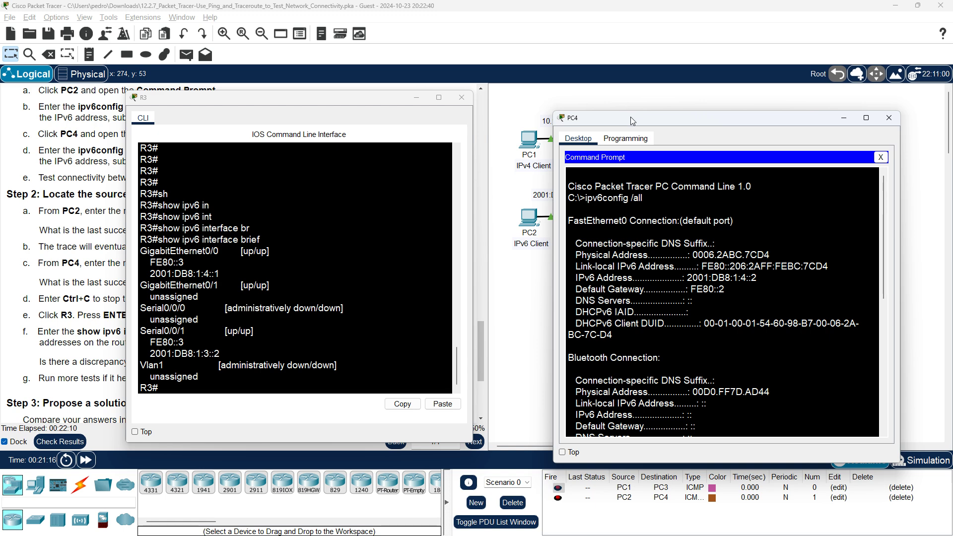
drag(637, 119, 621, 94)
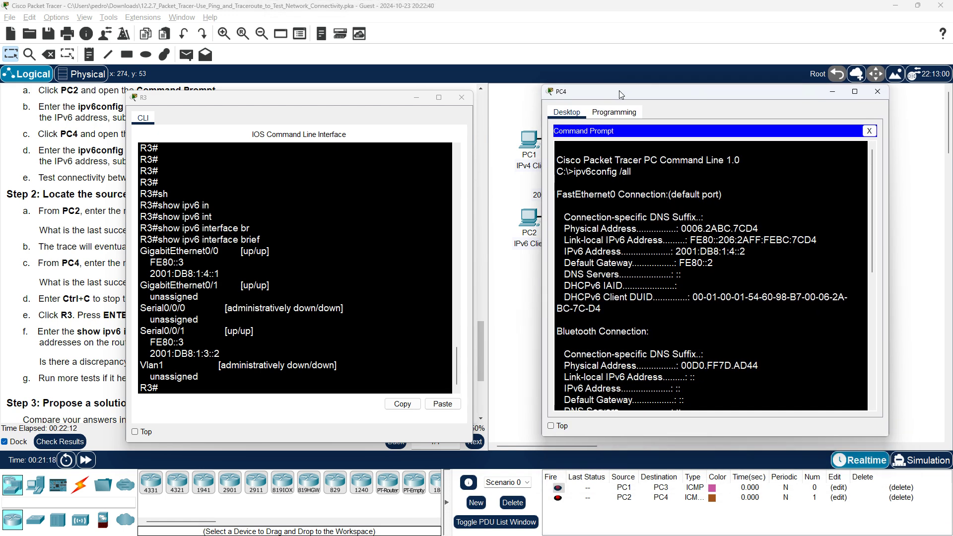
click(838, 92)
key(alt+Tab)
key(Tab)
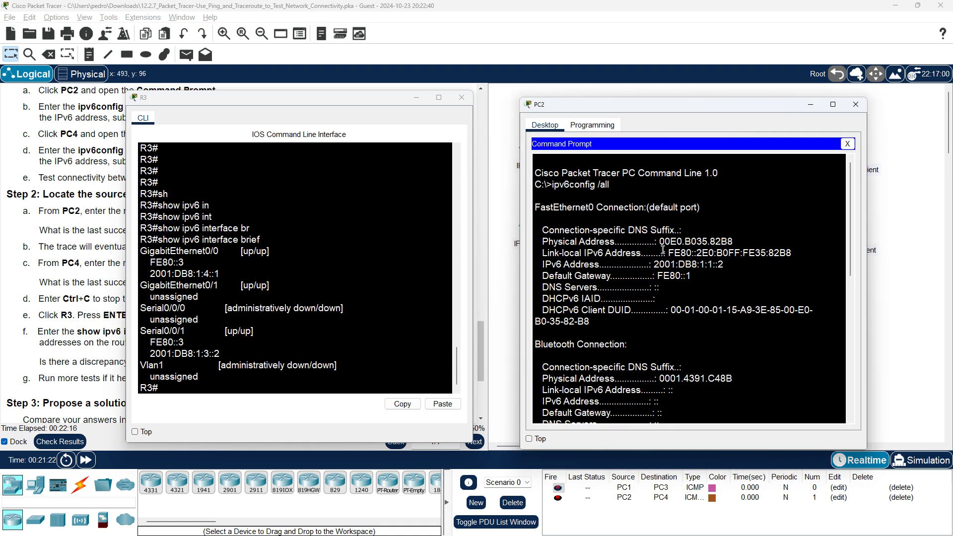
click(416, 98)
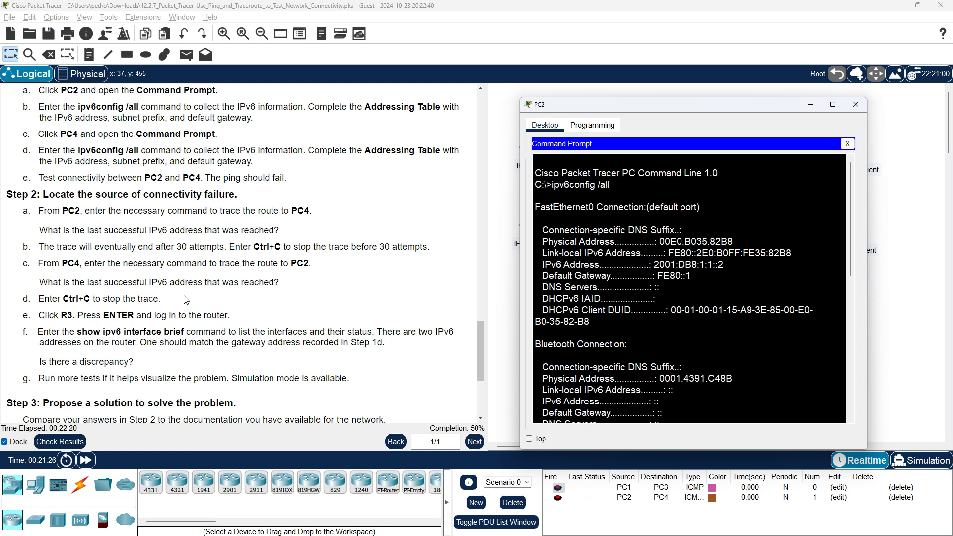
- Highlight the Step 2f sentence about the router's two IPv6 addresses and reread the Step 1d instruction
scroll(185, 299, down, 1)
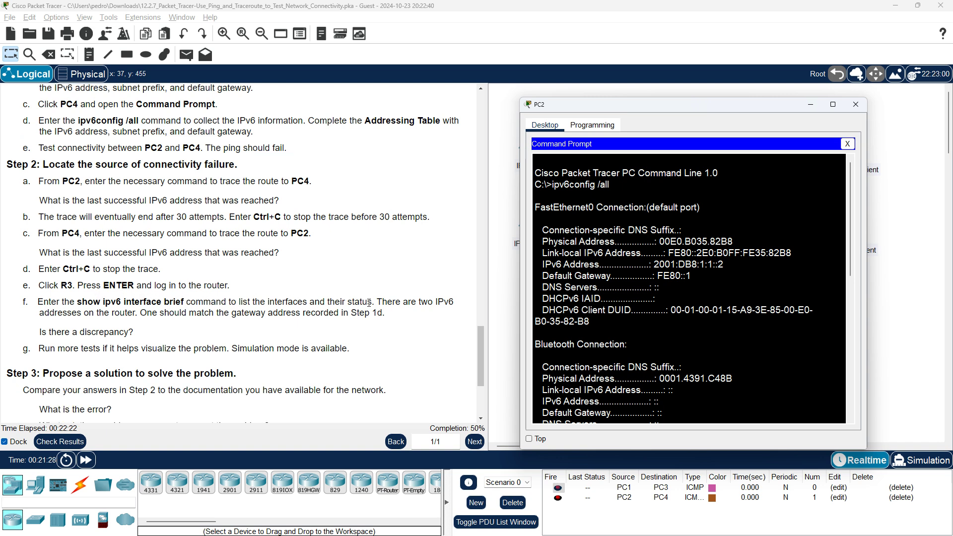
drag(373, 302, 139, 313)
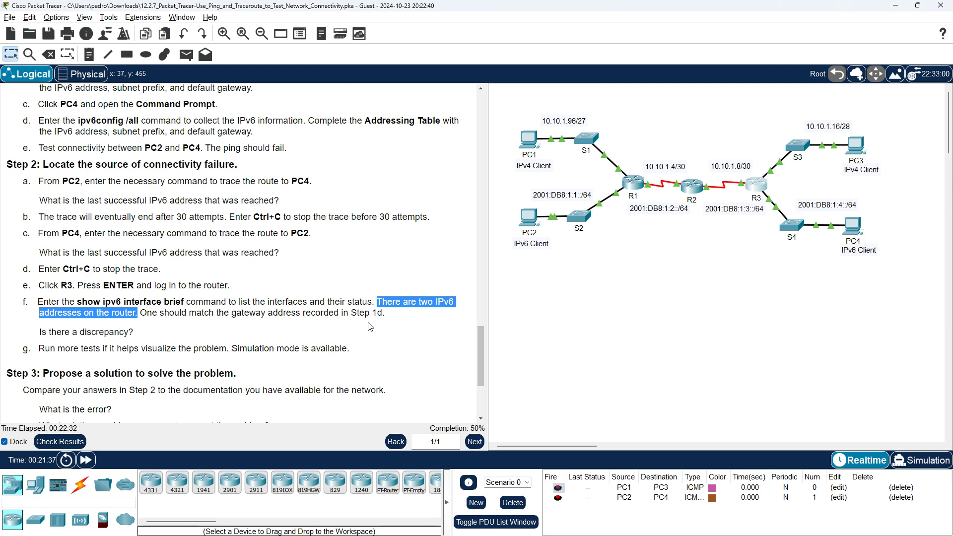
scroll(371, 326, up, 2)
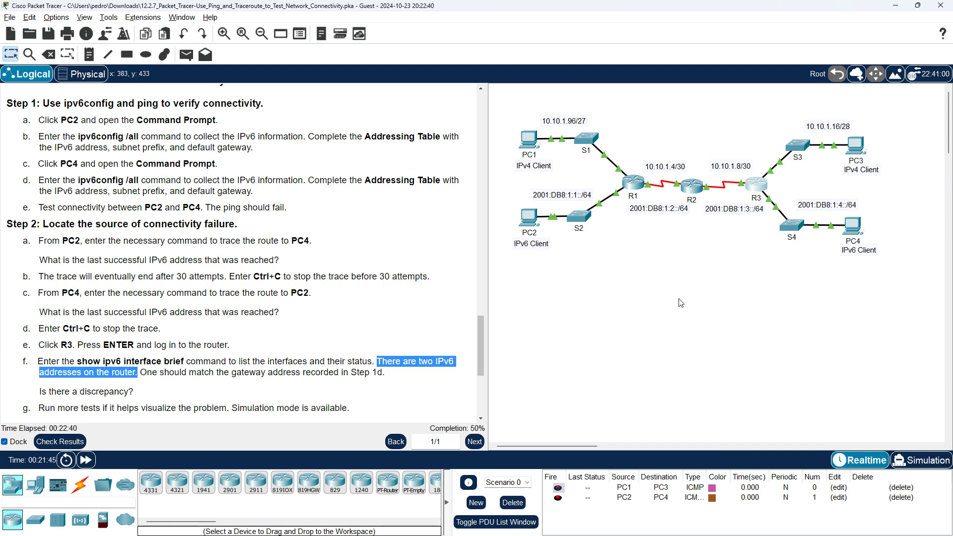
- Show PC4's ipv6config output beside R3's interface list and highlight PC4's default gateway to compare it with R3's addresses
key(alt+Tab)
key(alt+Tab)
key(alt+Tab)
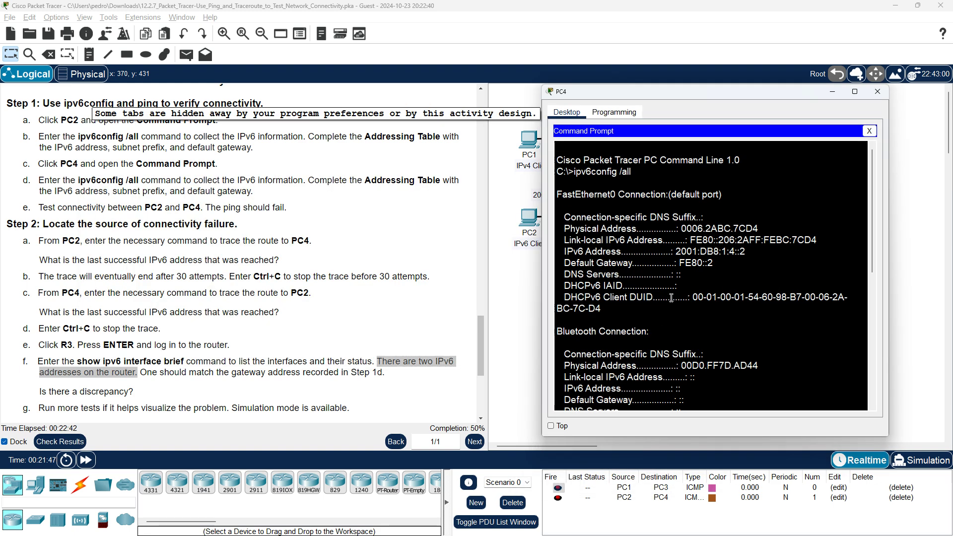
key(alt+Tab)
key(alt+Tab)
mouse_move(668, 297)
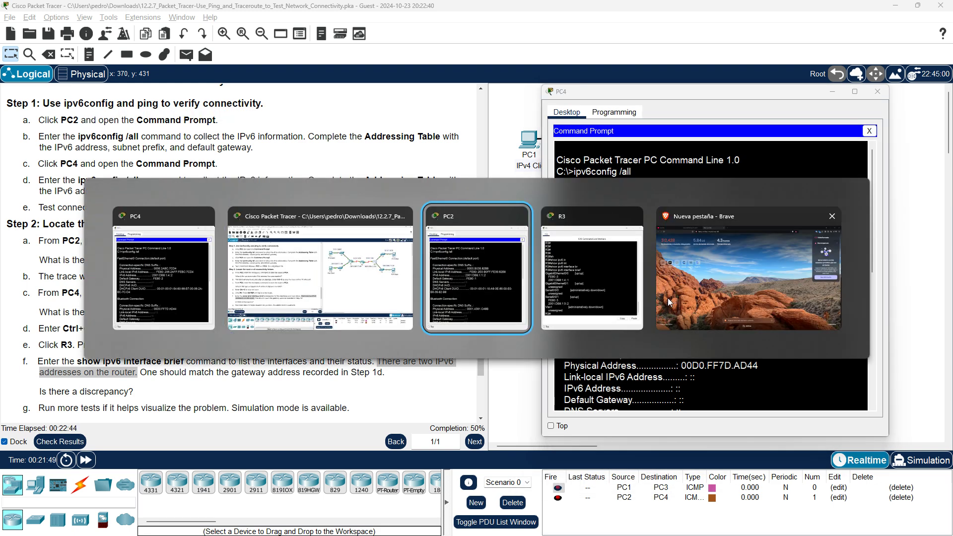
click(602, 278)
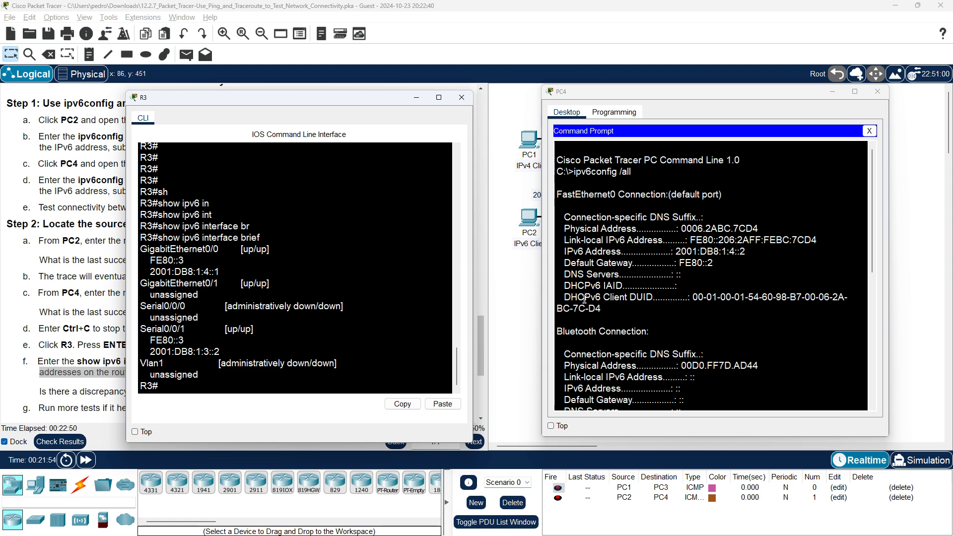
click(680, 263)
drag(681, 263, 715, 265)
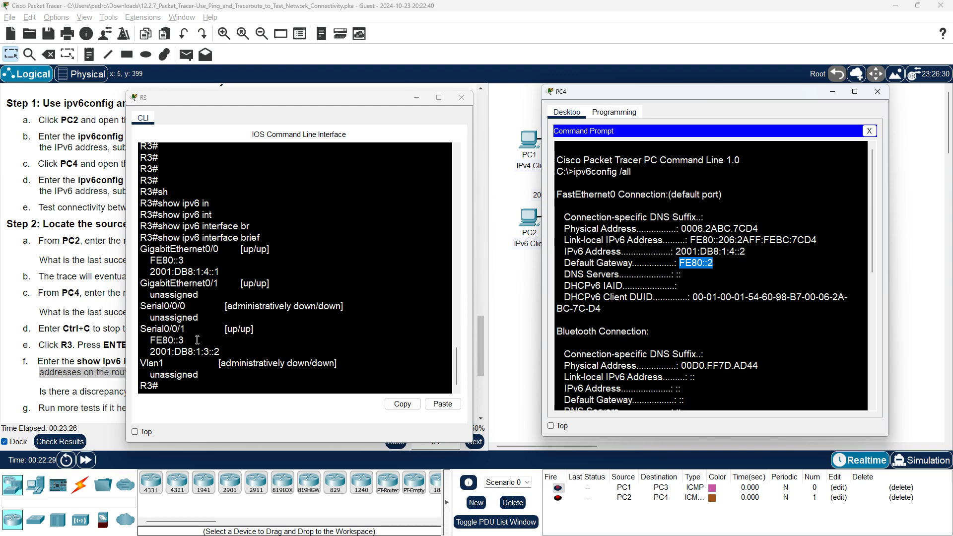
- Read the Part 2 instructions from Step 3 on proposing a solution through Step 6 on documenting it
click(108, 341)
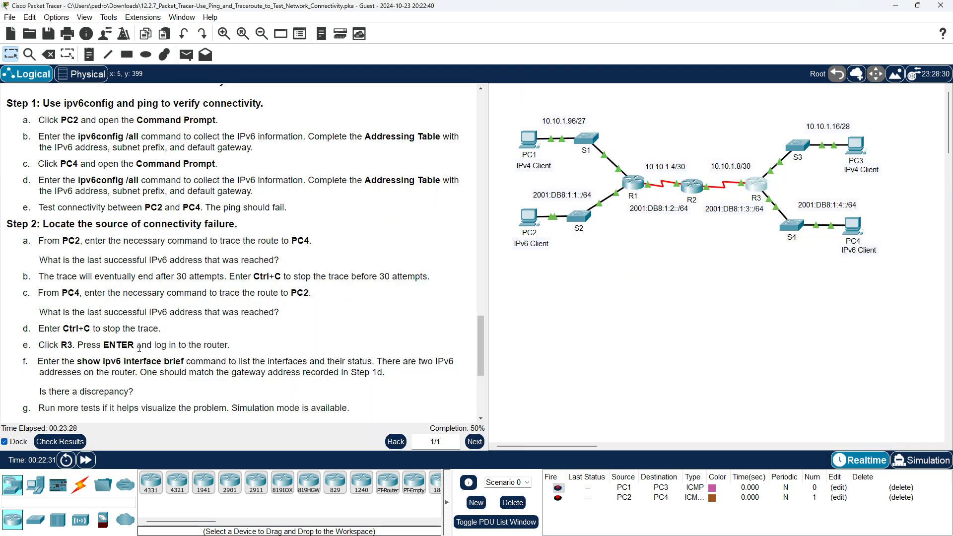
scroll(139, 347, down, 1)
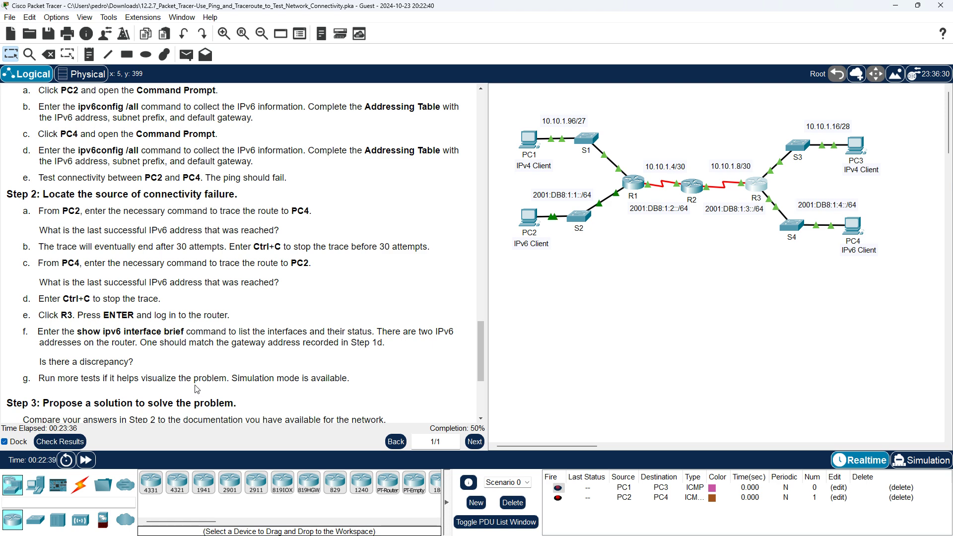
scroll(291, 395, down, 3)
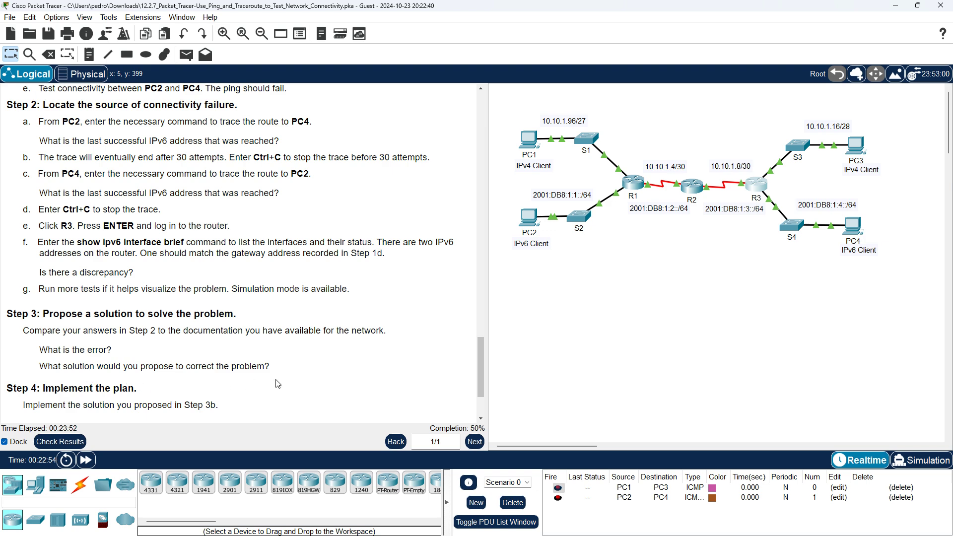
scroll(392, 367, down, 2)
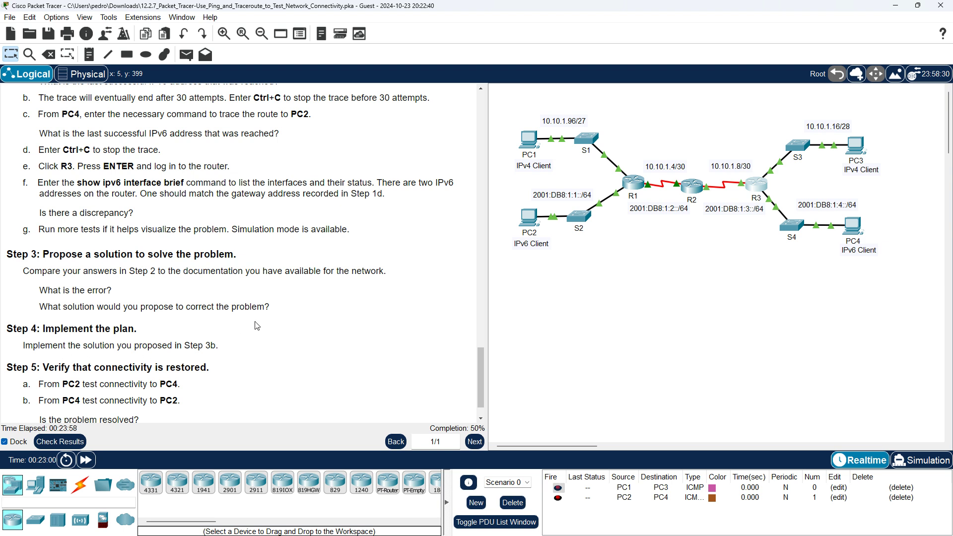
scroll(274, 324, down, 1)
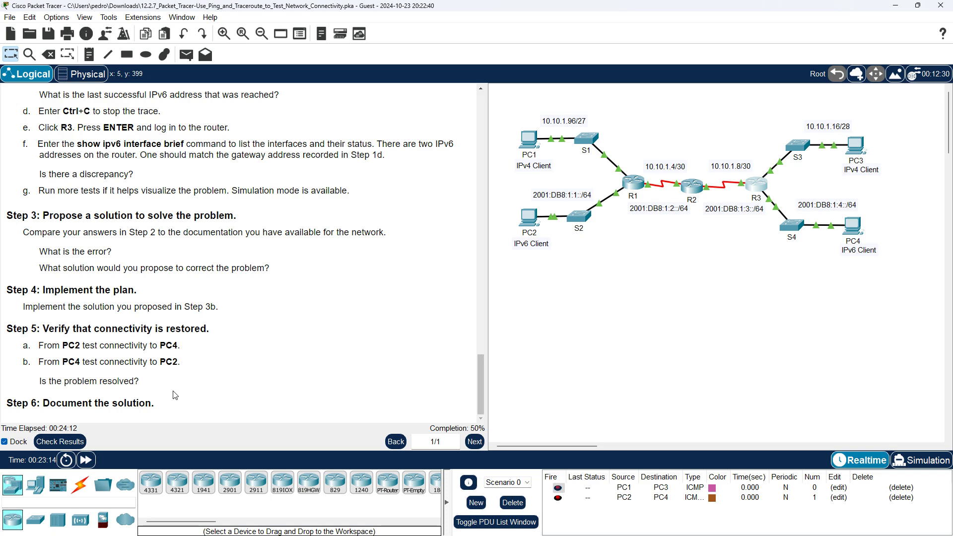
- Go back from the Part 2 instructions to the Addressing Table and check R3's IPv6 addresses
scroll(304, 364, up, 1)
scroll(304, 365, up, 1)
scroll(305, 363, down, 2)
scroll(308, 362, up, 4)
scroll(438, 375, up, 20)
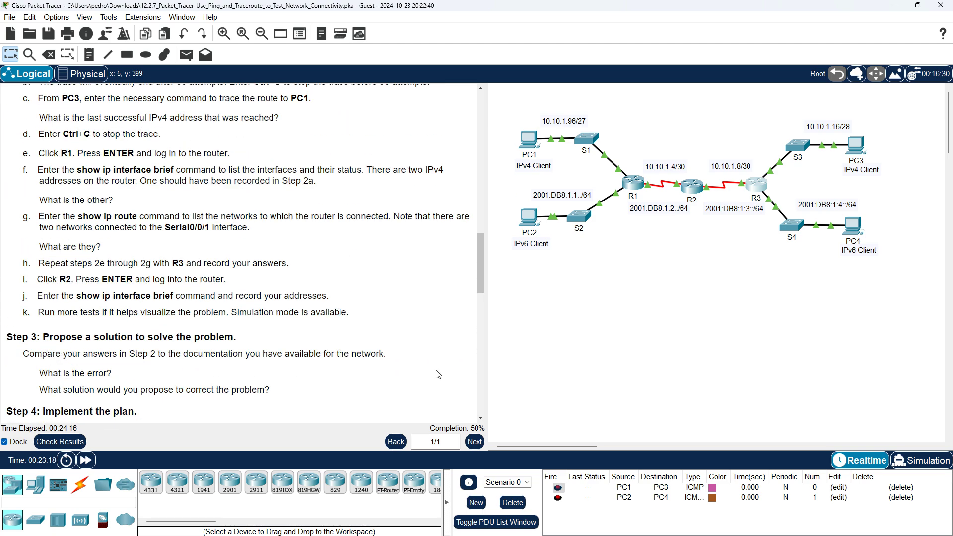
scroll(438, 374, up, 4)
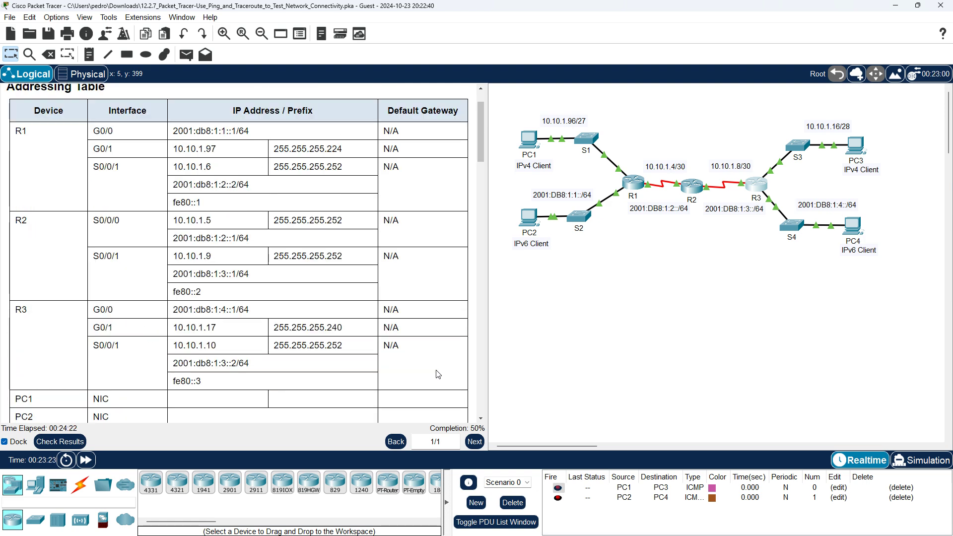
- Bring PC4's ipv6config output and R3's IPv6 interface list up side by side over the instructions
key(alt+Tab)
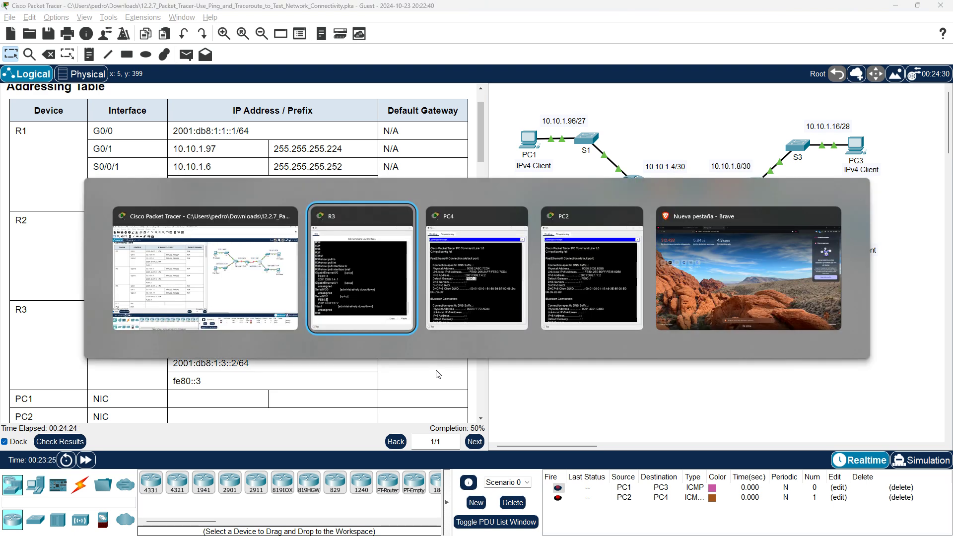
key(alt+Tab)
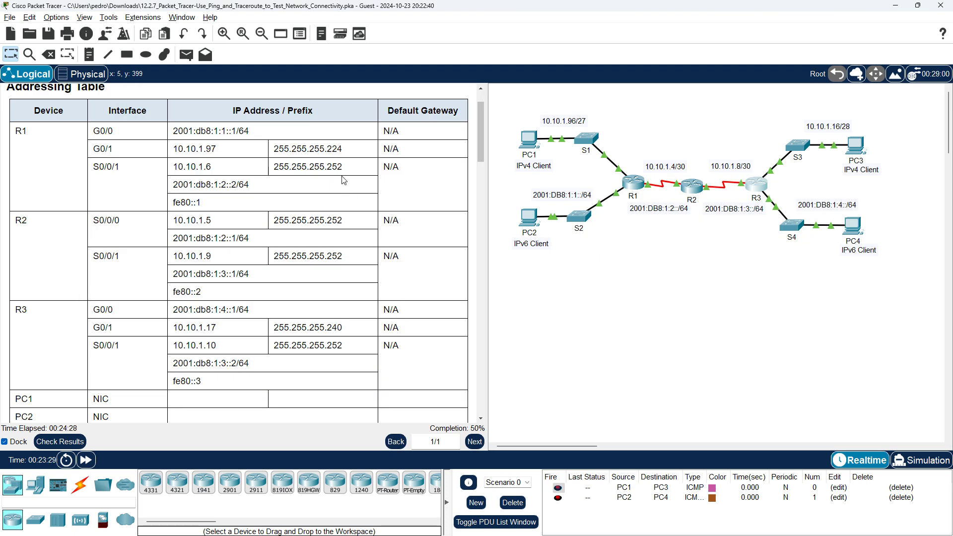
key(alt+Tab)
key(alt+Tab)
key(alt+Tab)
key(alt+Tab)
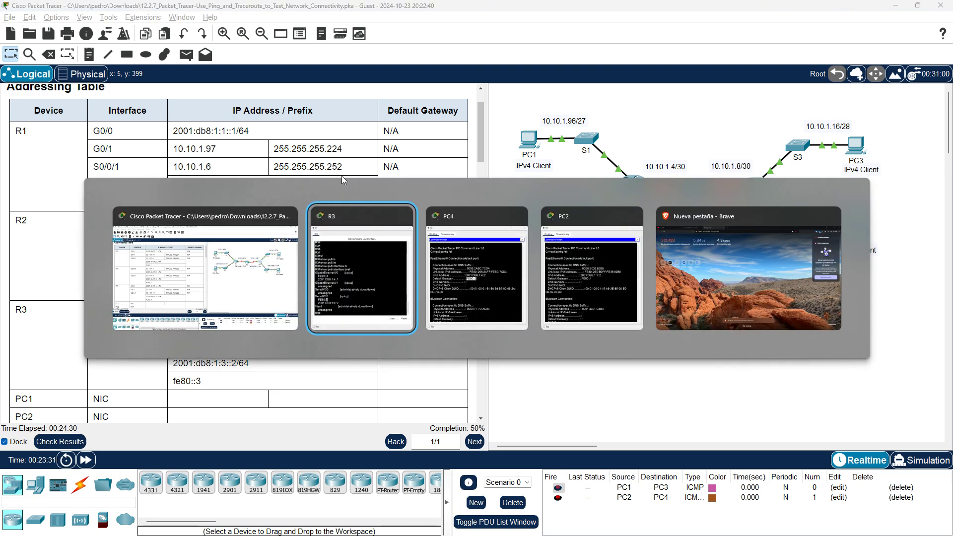
key(alt+Tab)
key(alt+Tab)
key(alt+Tab)
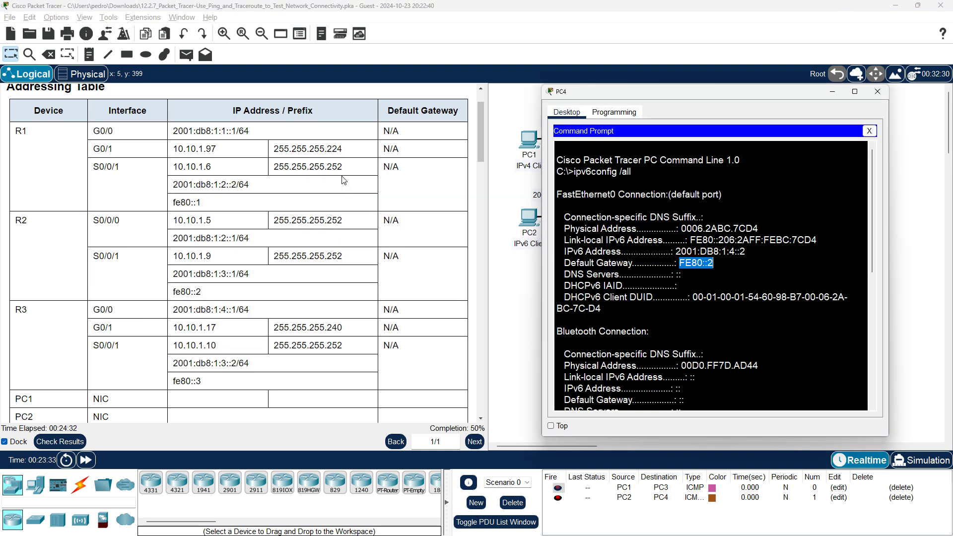
key(alt+Tab)
key(alt+Tab)
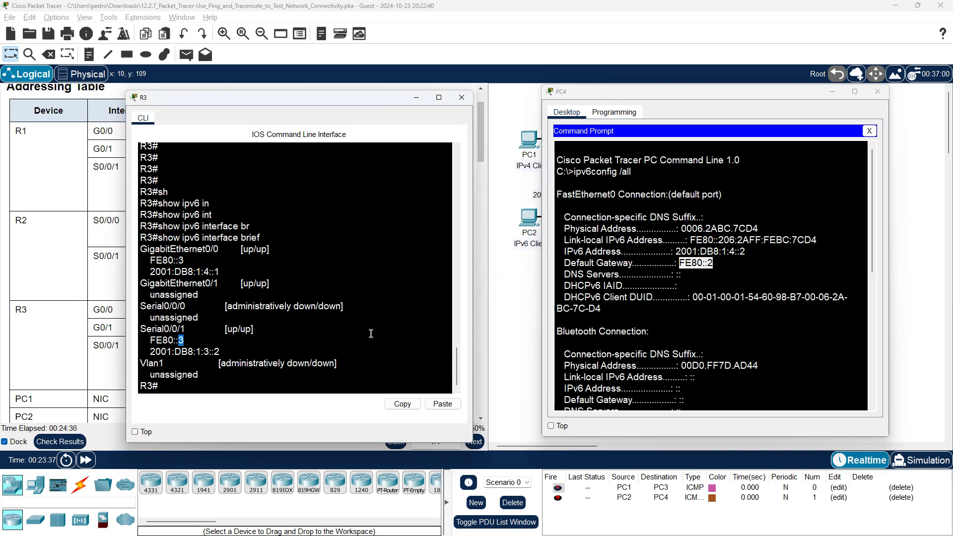
- Change the IPv6 default gateway in PC4's IP configuration to FE80::3 and close the configuration
click(870, 131)
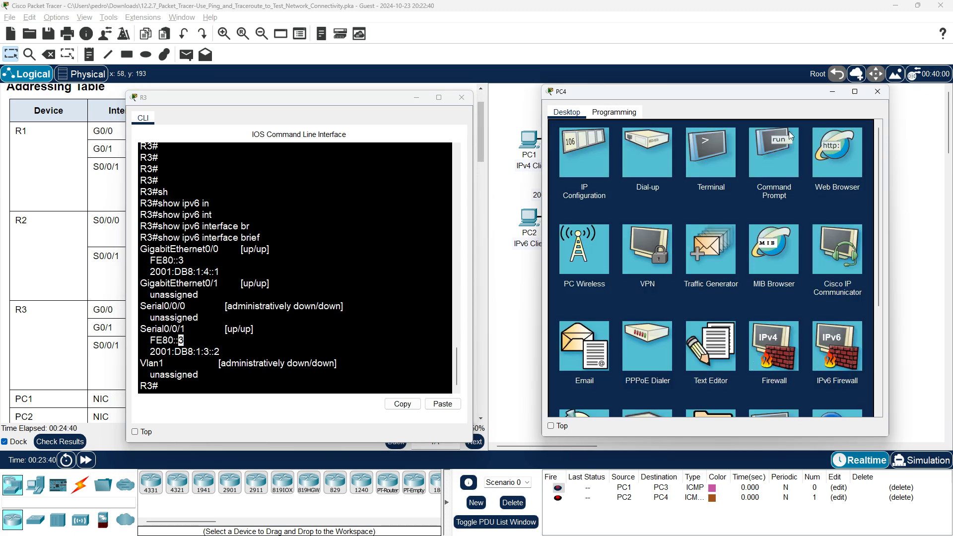
click(582, 159)
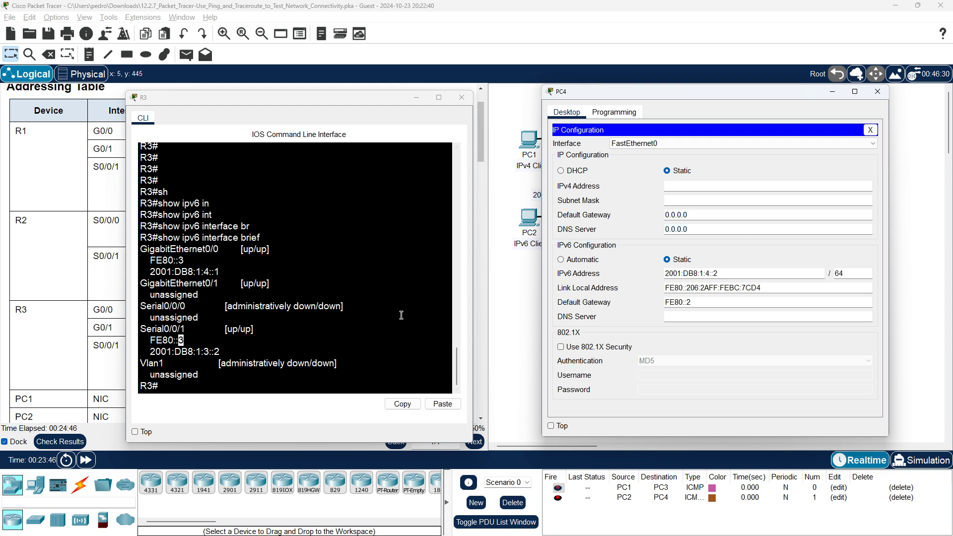
click(697, 303)
key(BackSpace)
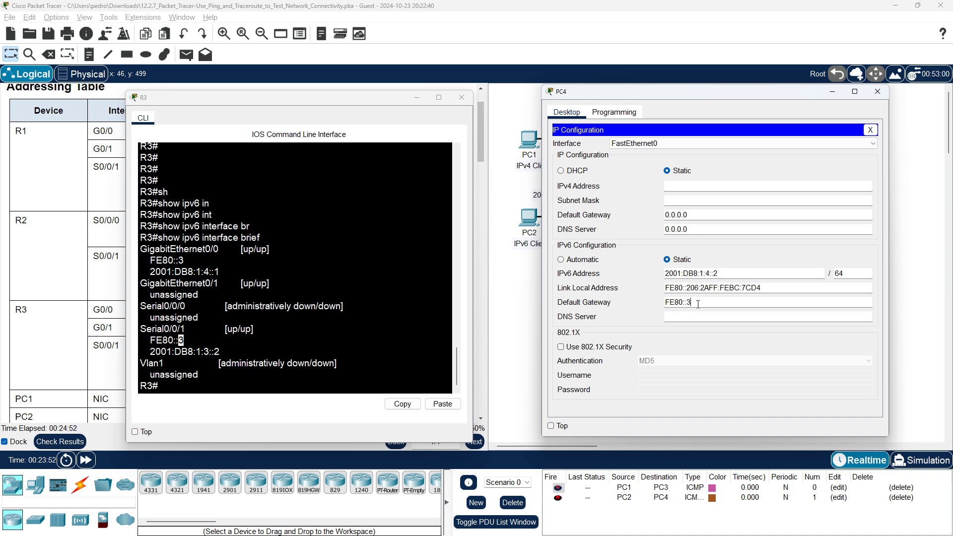
click(873, 130)
- Place PC2's window beside PC4's in place of R3's and rerun tracert 2001:DB8:1:1::2 in PC4's command prompt
click(785, 159)
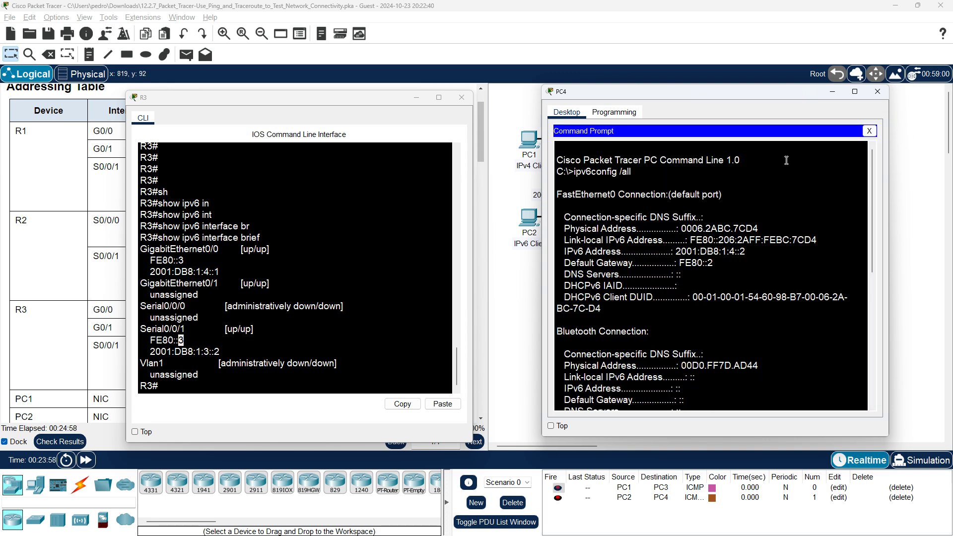
scroll(759, 384, down, 8)
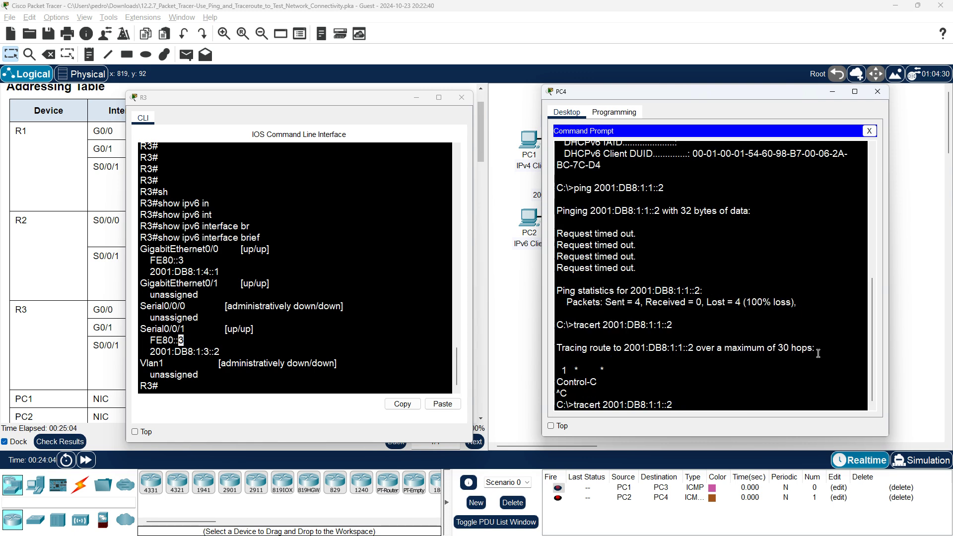
click(417, 101)
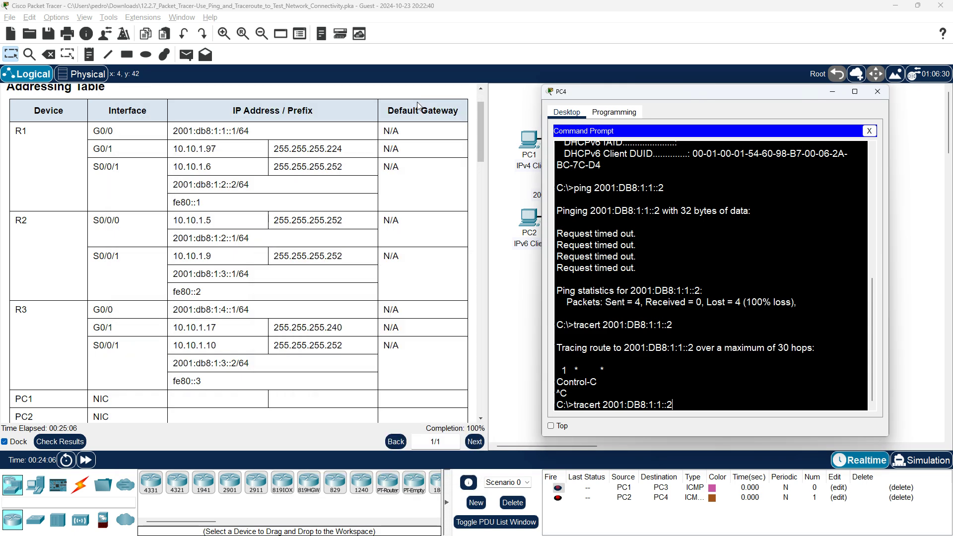
key(alt+Tab)
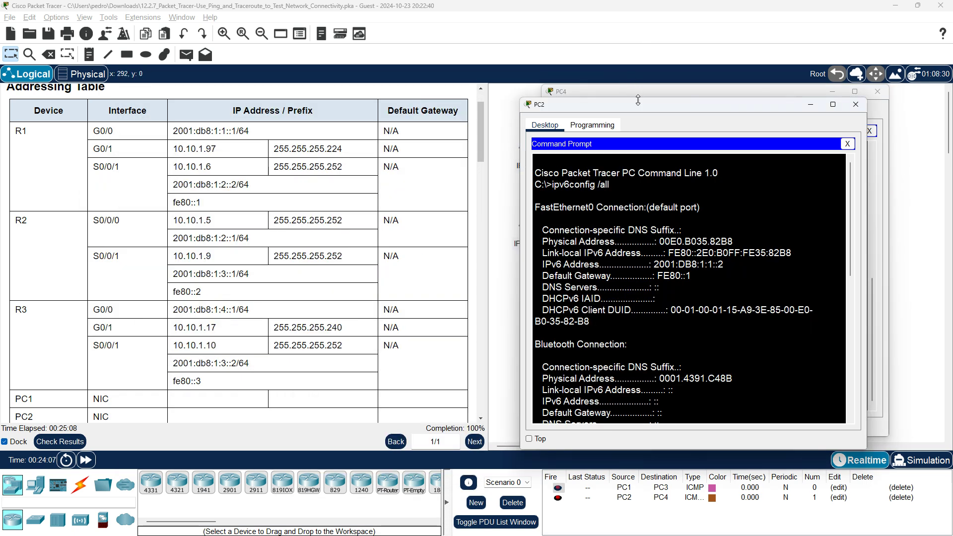
drag(638, 99, 285, 82)
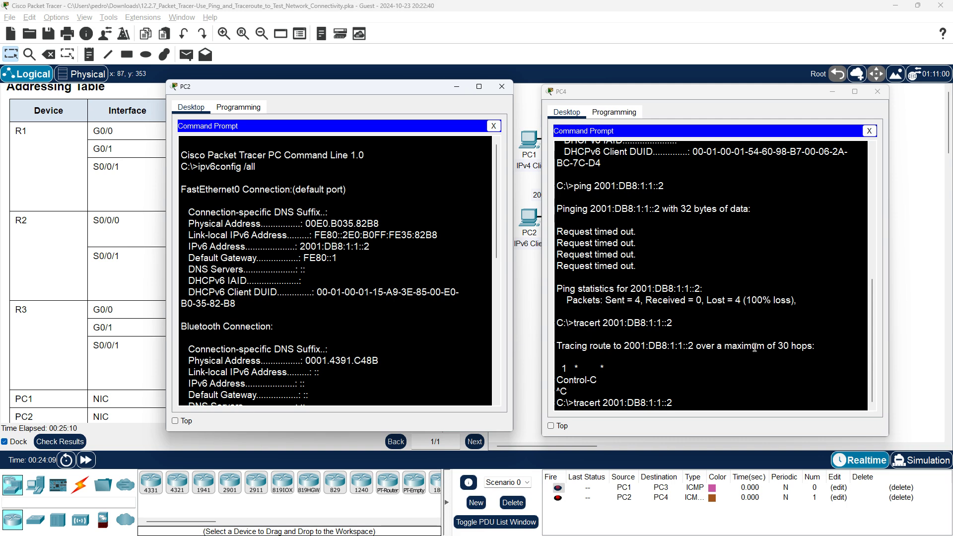
click(783, 377)
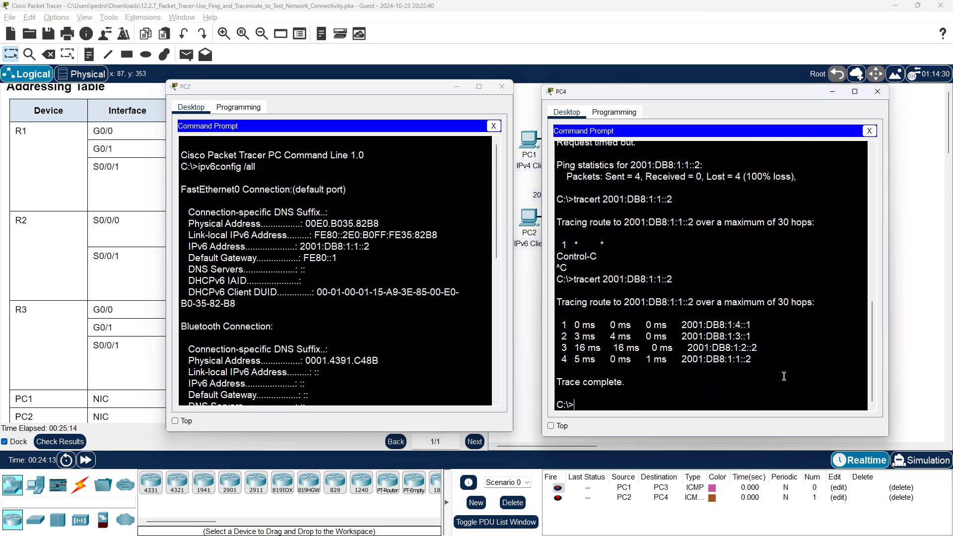
scroll(408, 382, down, 4)
- Rerun tracert 2001:DB8:1:4::2 in PC2's command prompt to trace the route to PC4
click(414, 376)
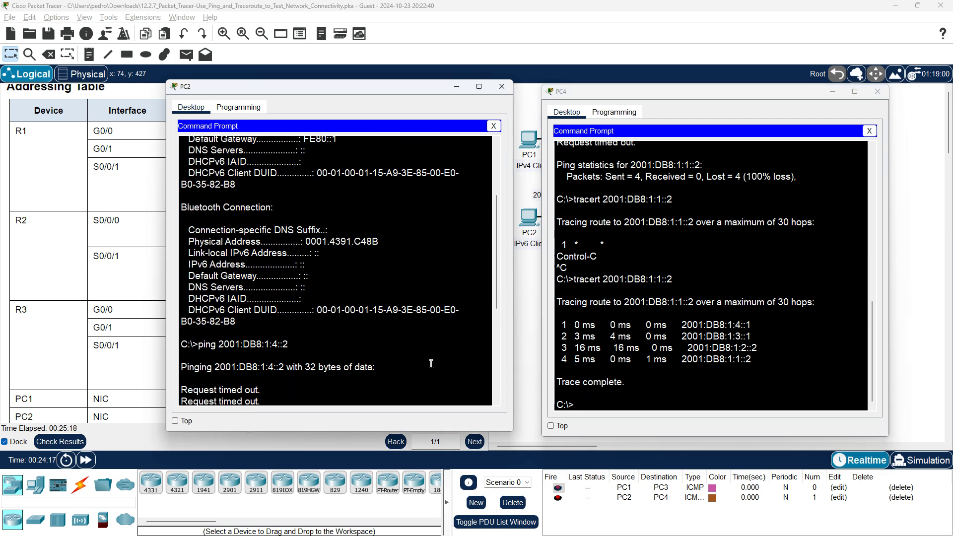
scroll(431, 364, down, 6)
key(Return)
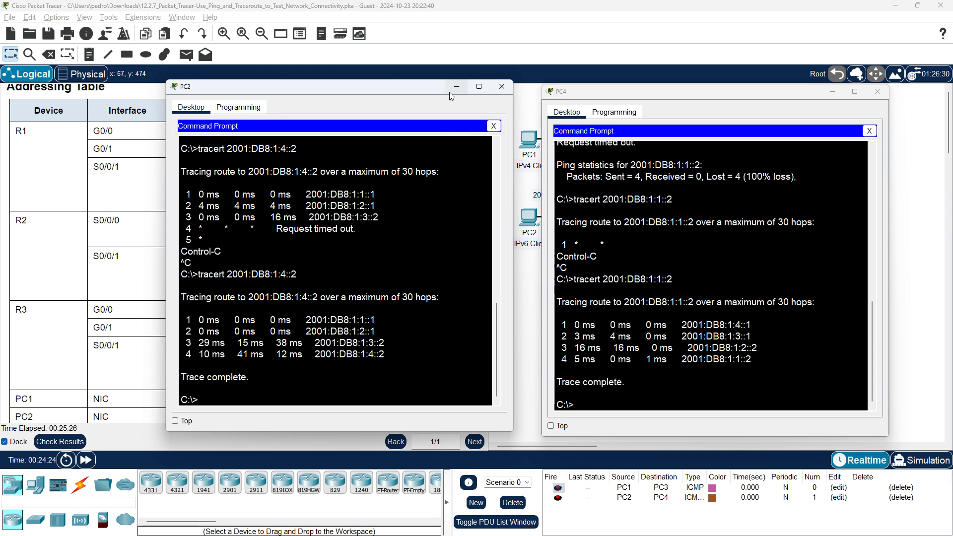
drag(430, 92, 440, 101)
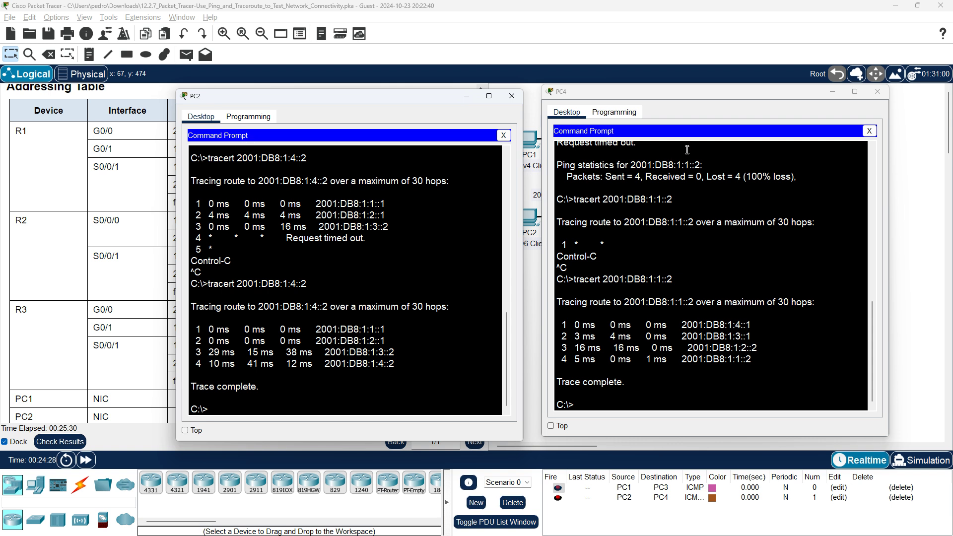
- Ping PC4 at 2001:DB8:1:4::2 from PC2's command prompt
key(Up)
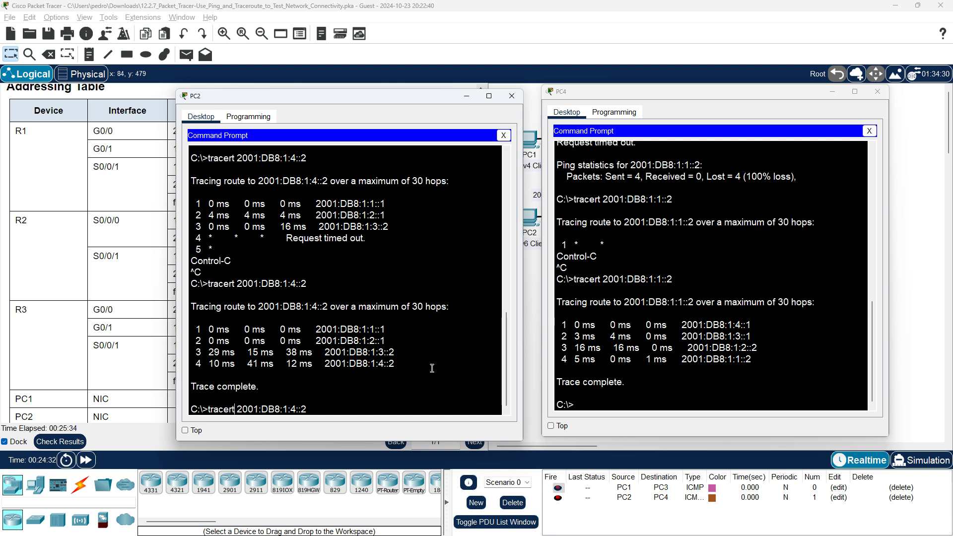
key(BackSpace)
key(BackSpace)
key(BackSpace)
key(BackSpace)
key(BackSpace)
key(BackSpace)
key(BackSpace)
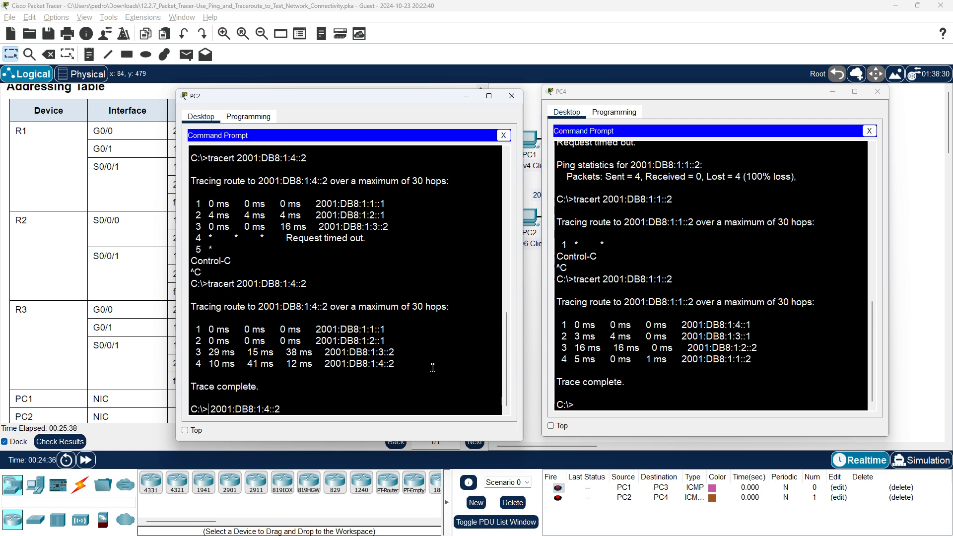
text(ping)
key(Return)
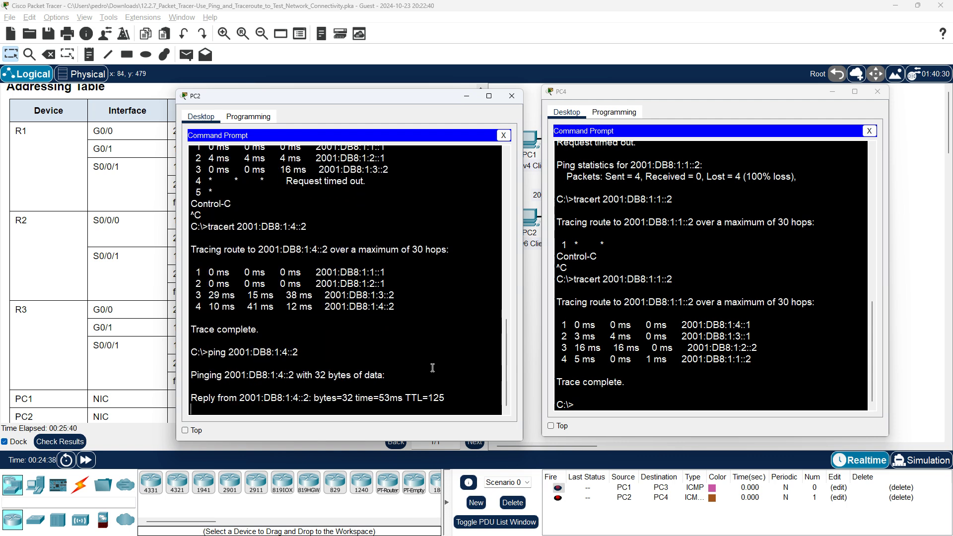
- Ping PC2 at 2001:DB8:1:1::2 from PC4's command prompt
click(640, 401)
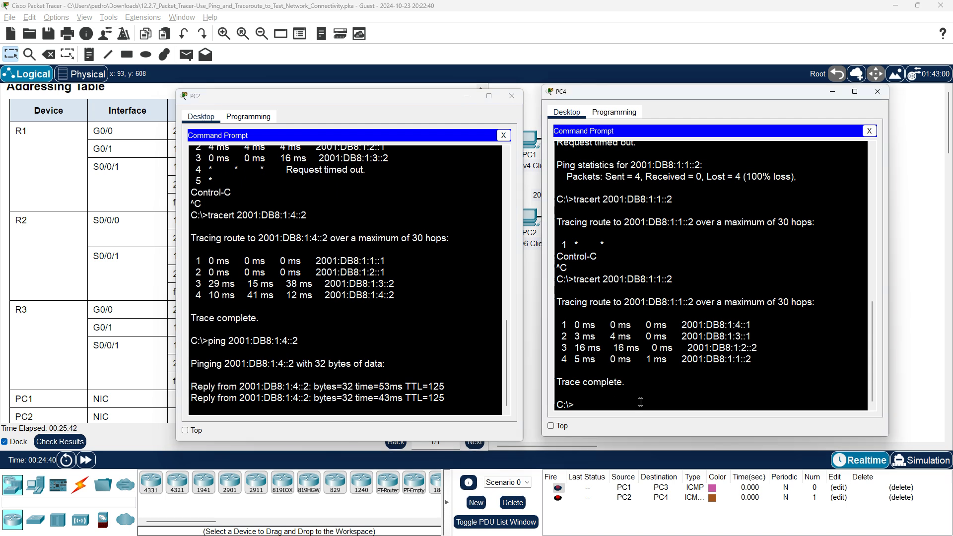
key(Up)
key(Left)
key(Left)
key(Left)
key(Left)
key(Left)
key(Left)
key(Left)
key(Left)
key(Left)
key(Left)
key(Left)
key(Left)
key(Left)
key(Left)
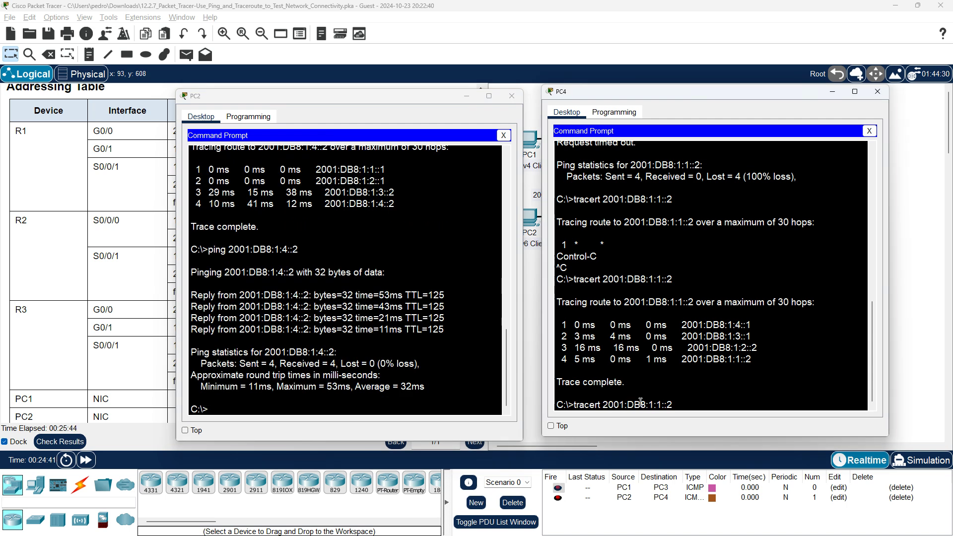
key(BackSpace)
key(BackSpace)
key(BackSpace)
key(BackSpace)
key(BackSpace)
key(BackSpace)
key(BackSpace)
text(p)
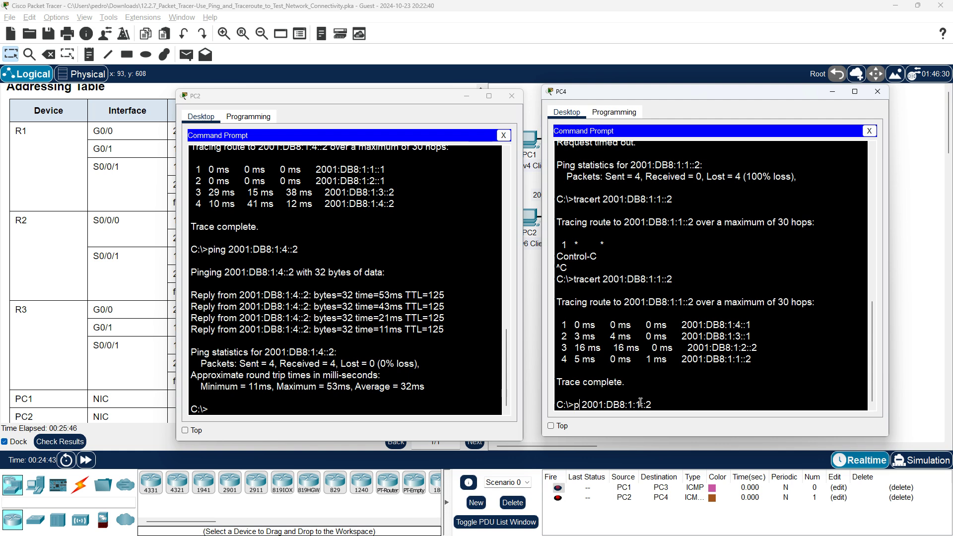
text(ing)
key(Return)
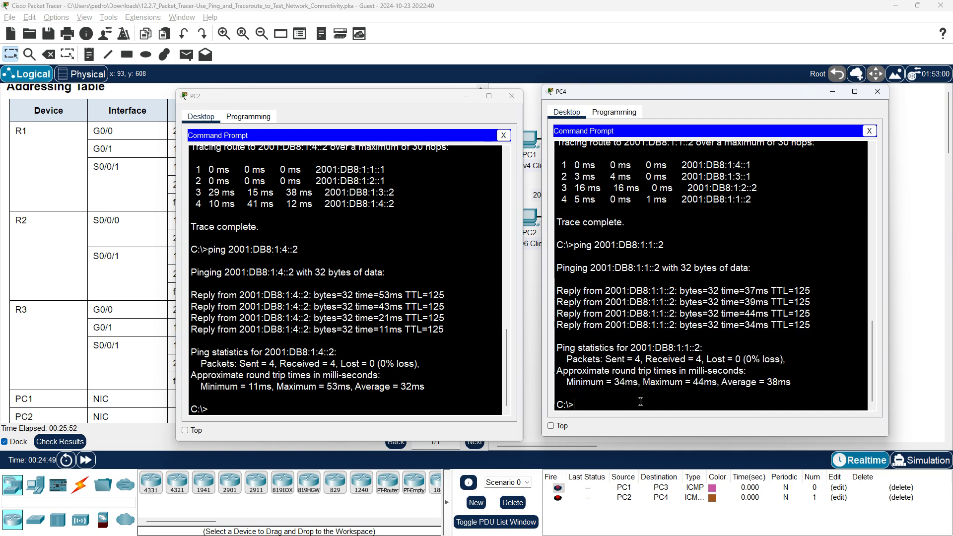
scroll(620, 392, down, 1)
scroll(462, 362, down, 1)
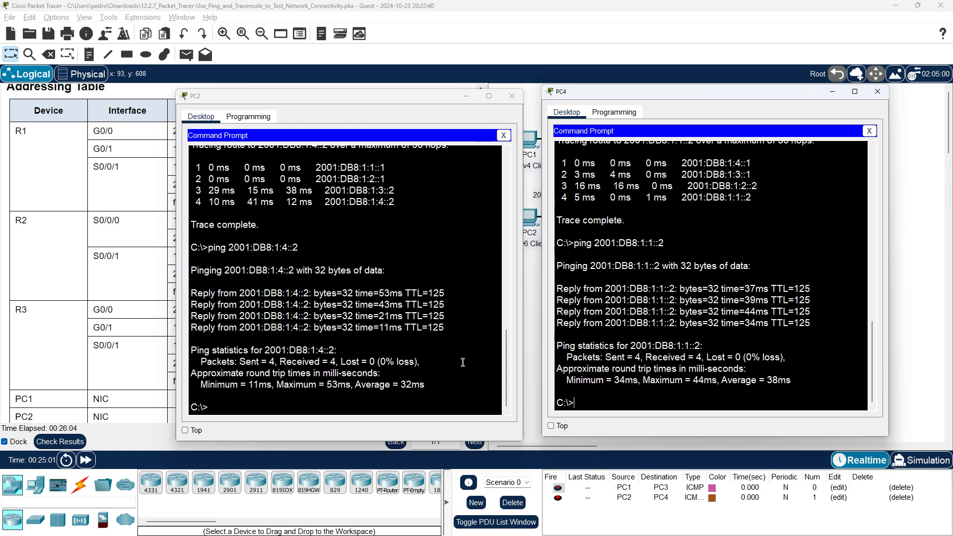
- Minimize the PC windows, review the final instruction steps and the Addressing Table, and show an overview of all open windows
click(467, 96)
drag(483, 152, 482, 406)
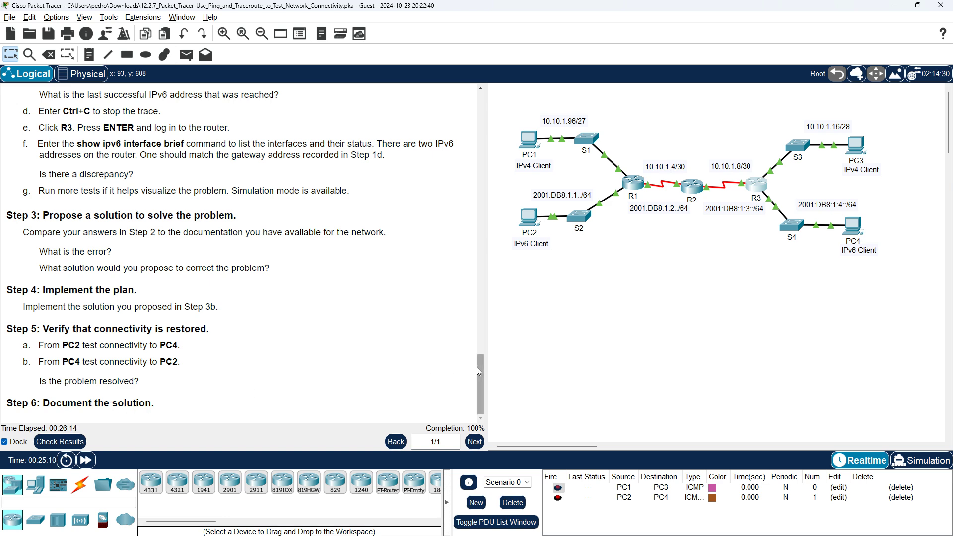
drag(480, 372, 482, 109)
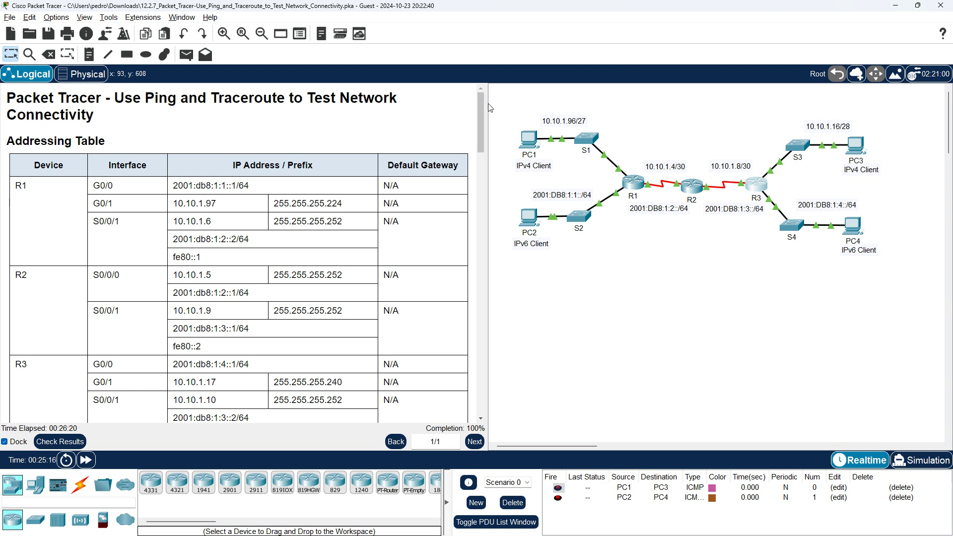
key(super+Tab)
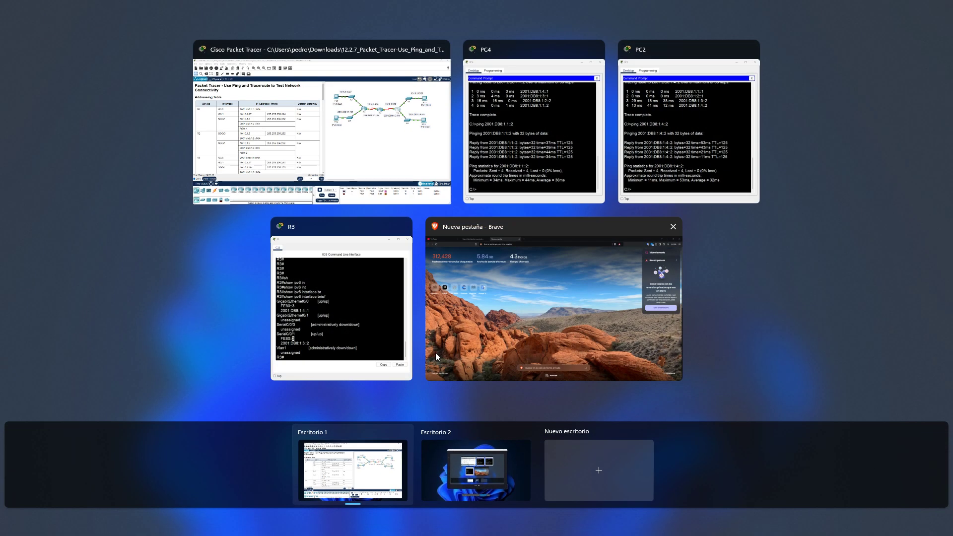